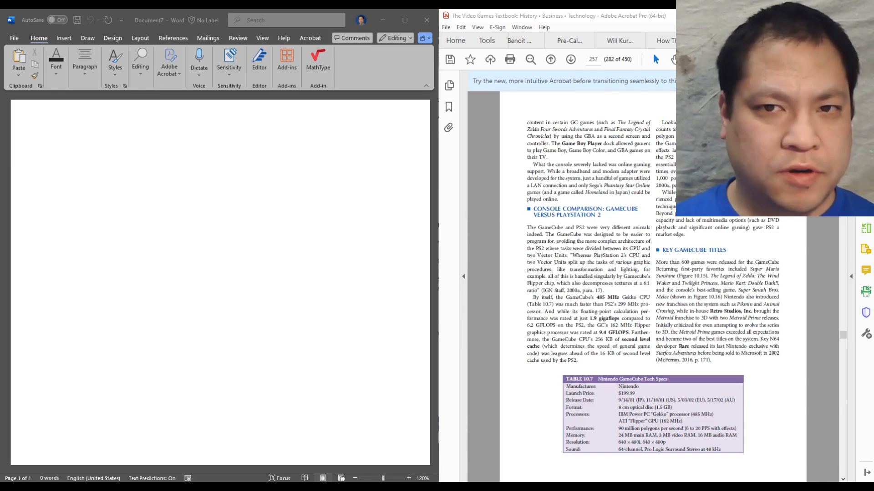
# Step: Bring up the Notepad++ window and copy the entire GameCube text, from the opening paragraph through the tech specs
pyautogui.moveTo(873, 89); pyautogui.dragTo(442, 46)
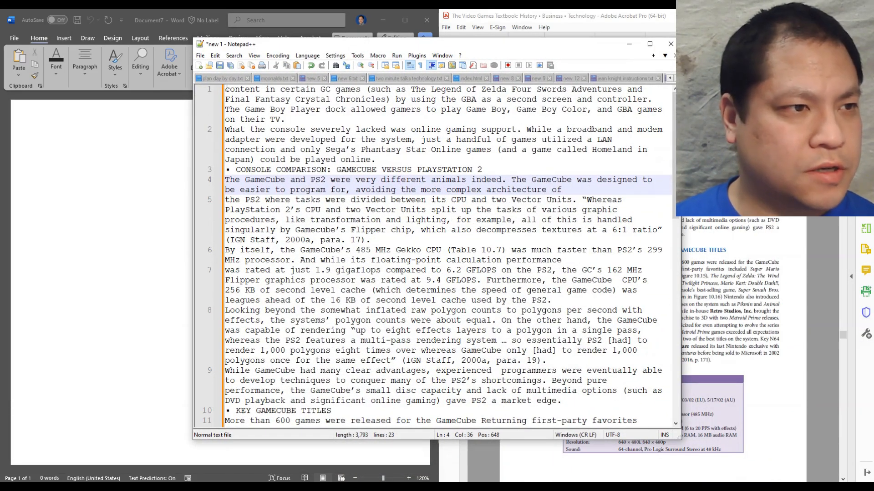
pyautogui.moveTo(225, 89); pyautogui.dragTo(509, 342)
pyautogui.scroll(-3, 445, 280)
pyautogui.scroll(-7, 445, 279)
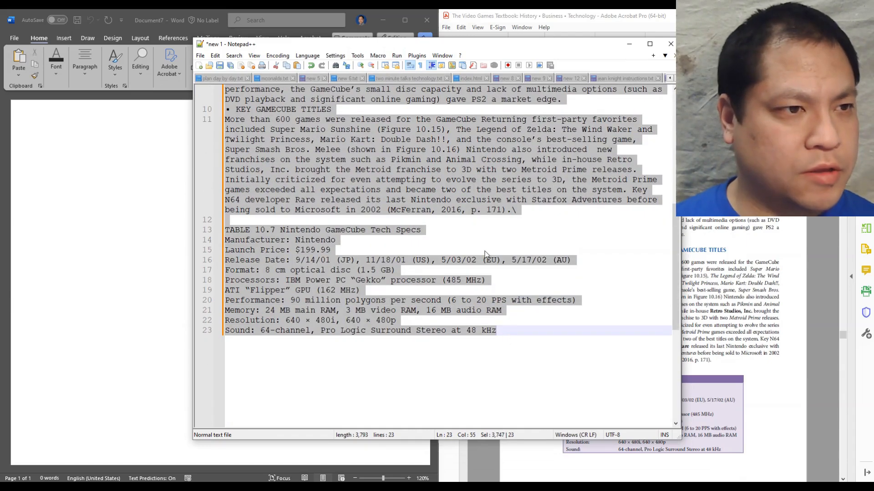
pyautogui.rightClick(387, 160)
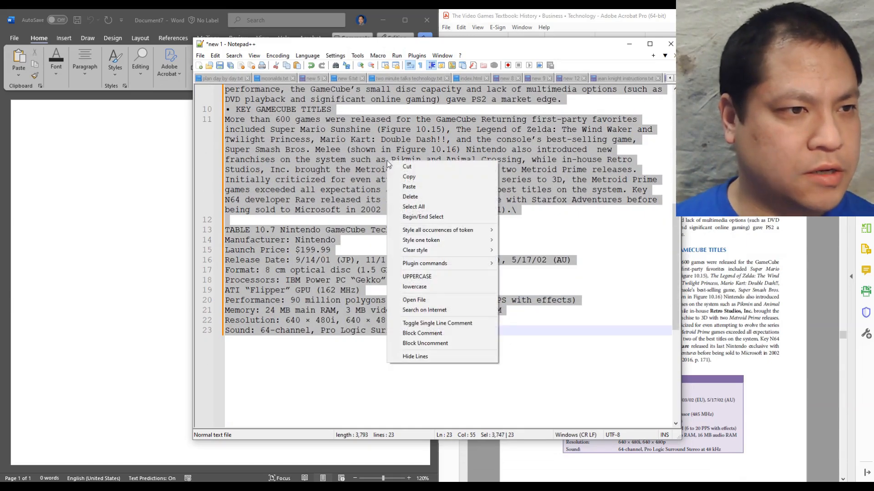
pyautogui.click(409, 177)
# Step: Paste the copied text into the blank Word document and minimize the Notepad++ window
pyautogui.click(98, 187)
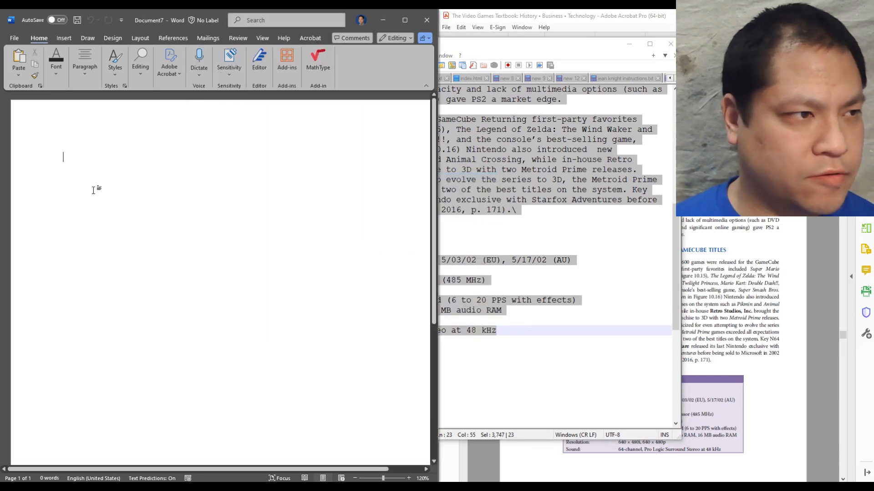
pyautogui.rightClick(140, 179)
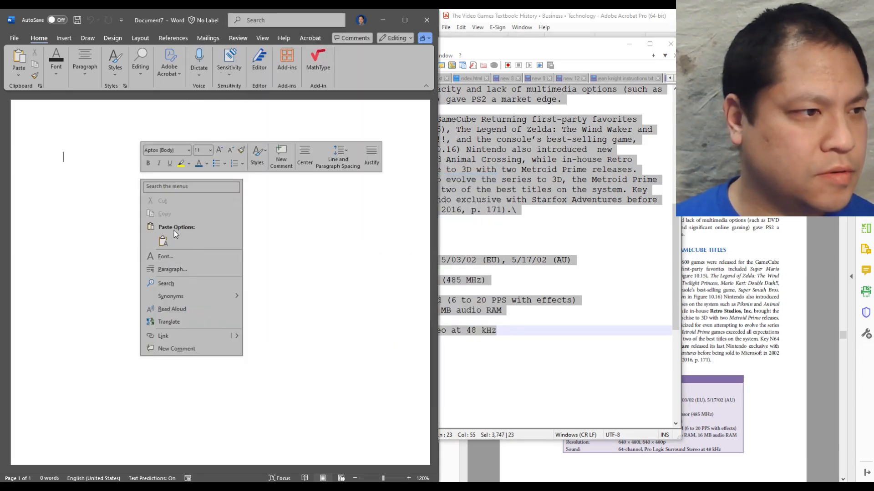
pyautogui.click(163, 241)
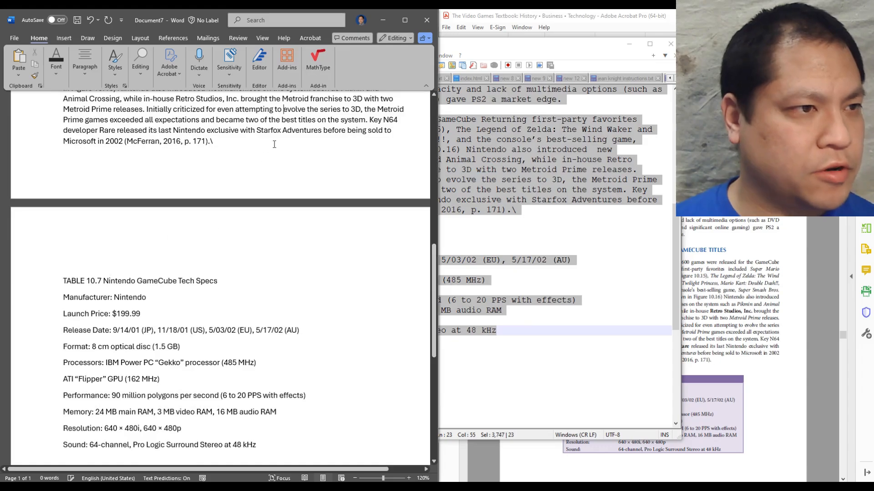
pyautogui.scroll(10, 261, 156)
pyautogui.click(491, 157)
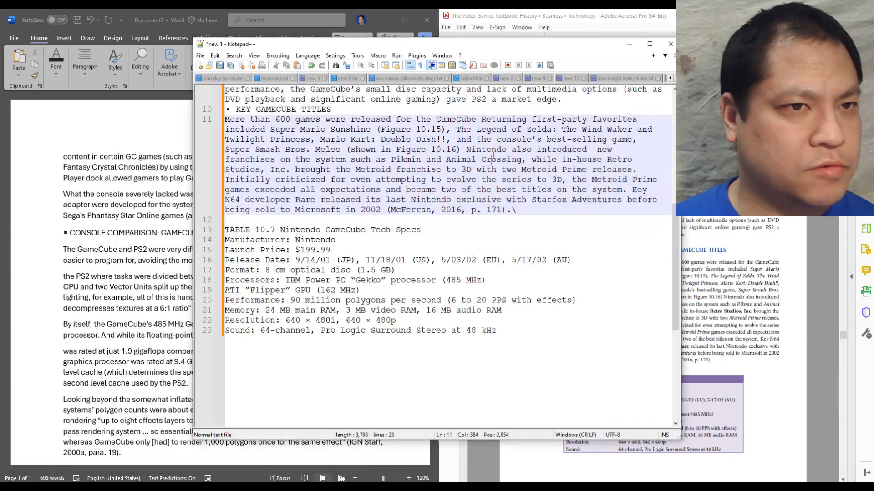
pyautogui.click(629, 44)
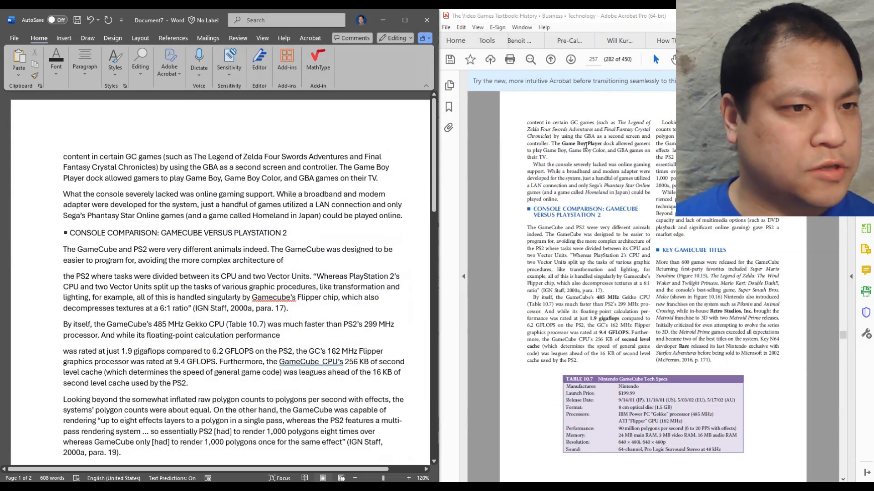
# Step: Examine the two-column body text on textbook page 257 in Acrobat, from the opening paragraph to the closing citation
pyautogui.scroll(-1, 635, 268)
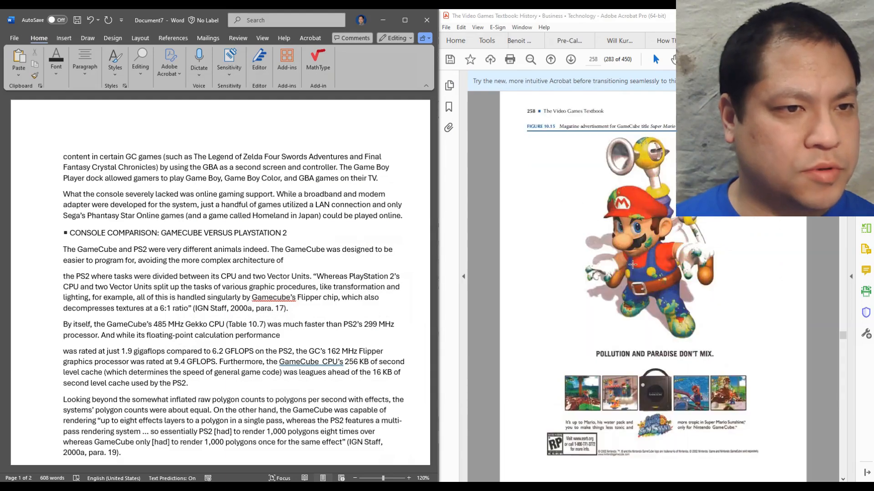
pyautogui.scroll(1, 631, 254)
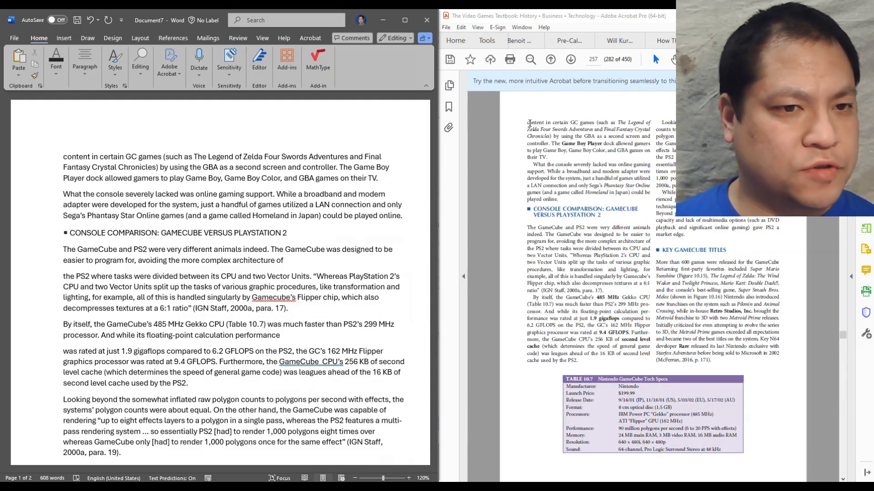
pyautogui.moveTo(529, 123); pyautogui.dragTo(716, 363)
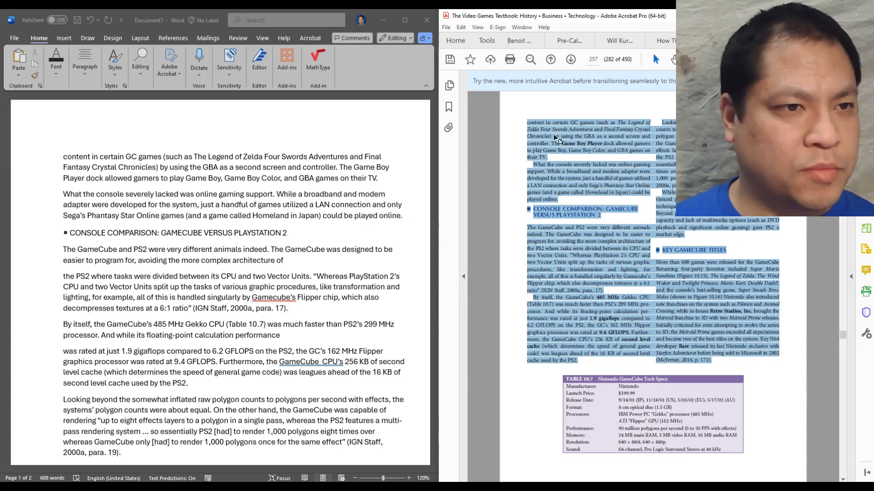
pyautogui.click(543, 125)
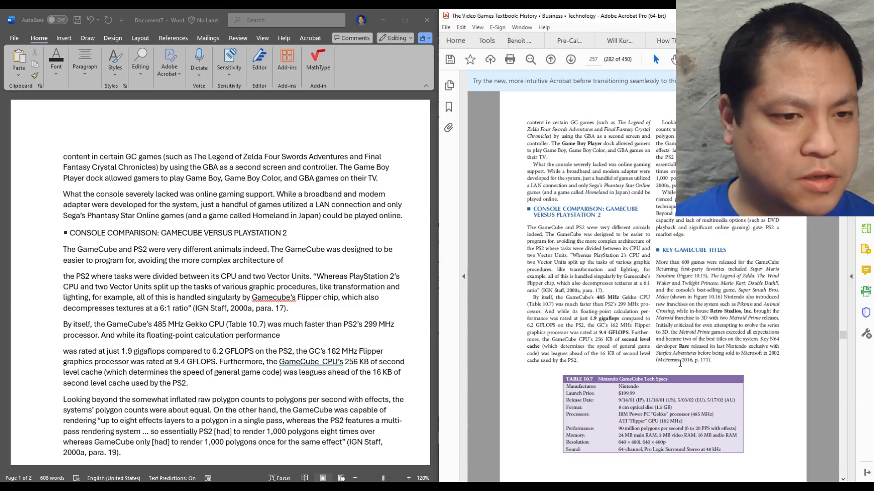
pyautogui.moveTo(657, 360); pyautogui.dragTo(710, 360)
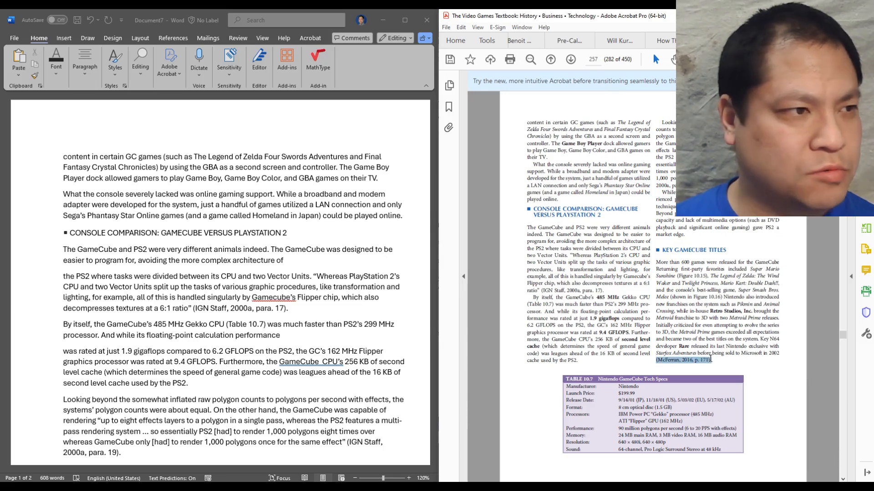
# Step: In Word, format the text from the opening paragraph through the Key GameCube Titles section in two columns
pyautogui.click(291, 229)
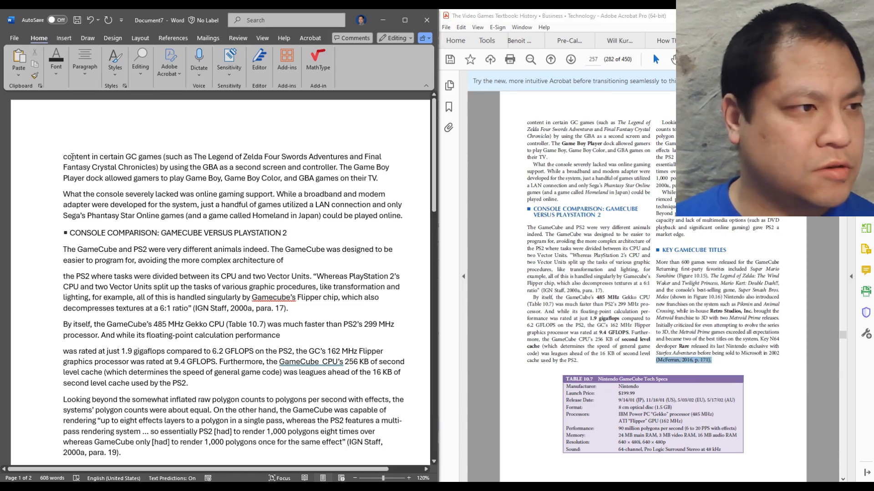
pyautogui.moveTo(72, 159); pyautogui.dragTo(213, 356)
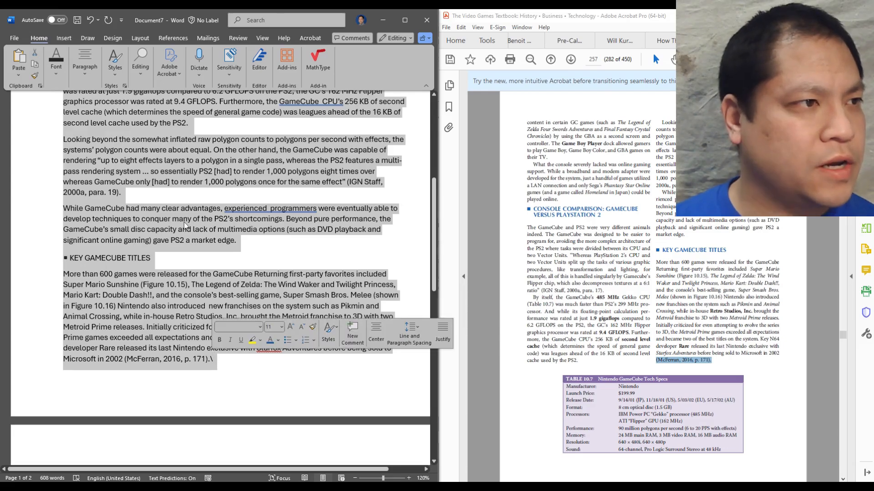
pyautogui.click(140, 40)
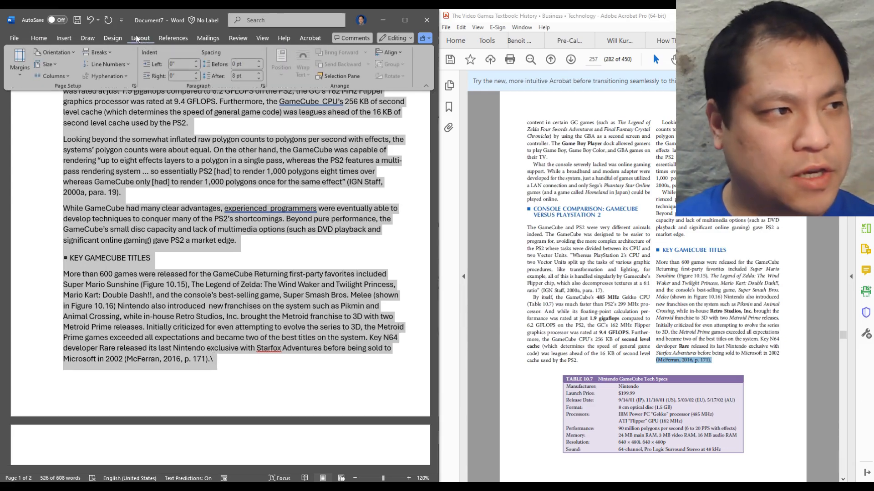
pyautogui.click(61, 77)
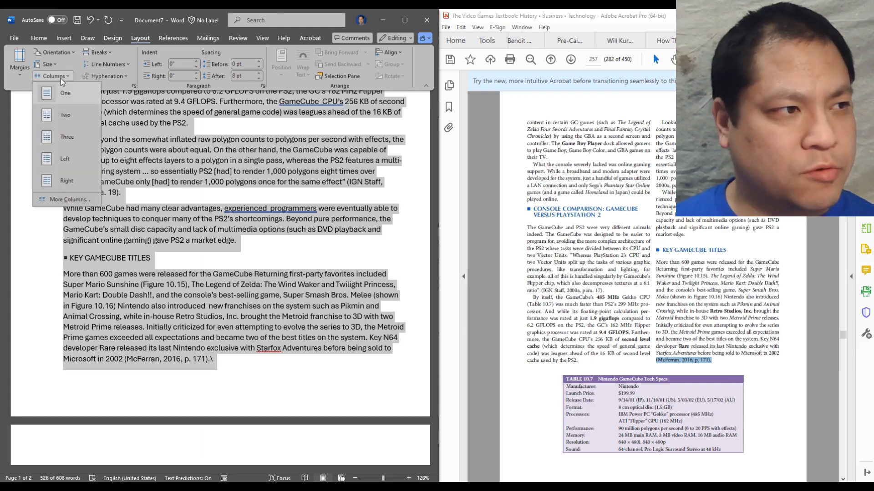
pyautogui.click(66, 114)
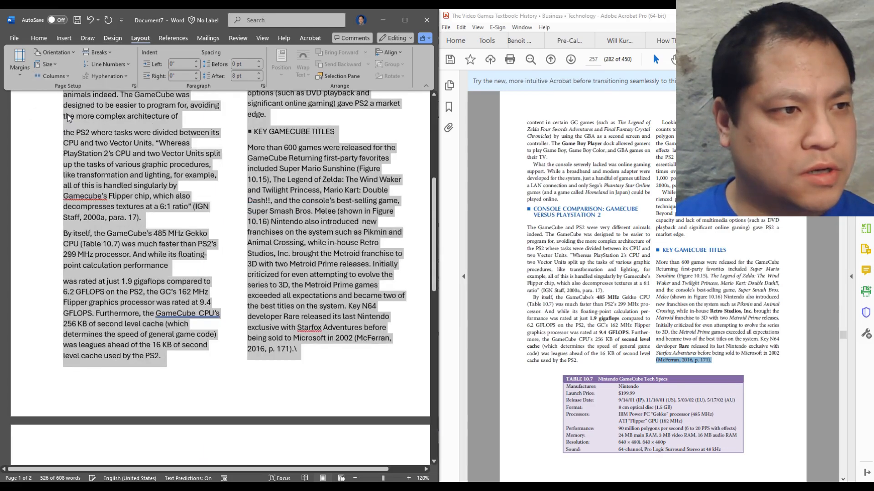
# Step: Review the two-column body text and the Table 10.7 tech specs lines that follow it
pyautogui.click(317, 174)
pyautogui.scroll(3, 337, 201)
pyautogui.scroll(4, 337, 200)
pyautogui.scroll(-9, 269, 246)
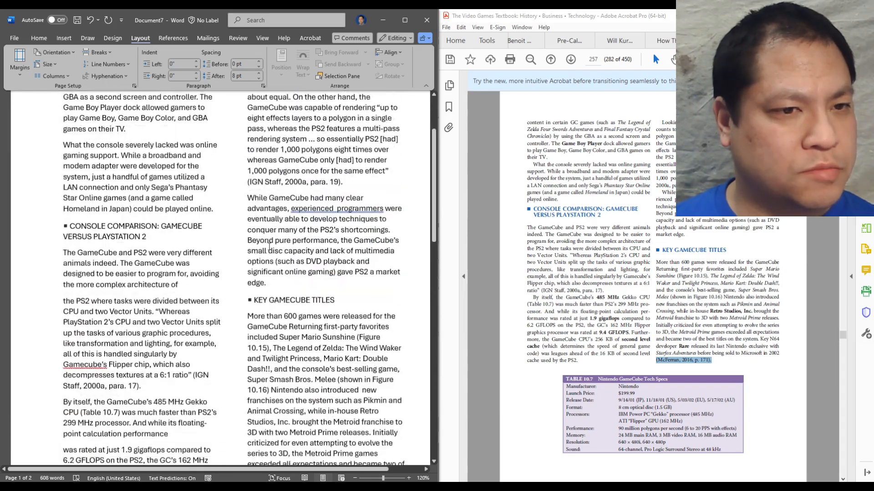
pyautogui.scroll(-3, 269, 245)
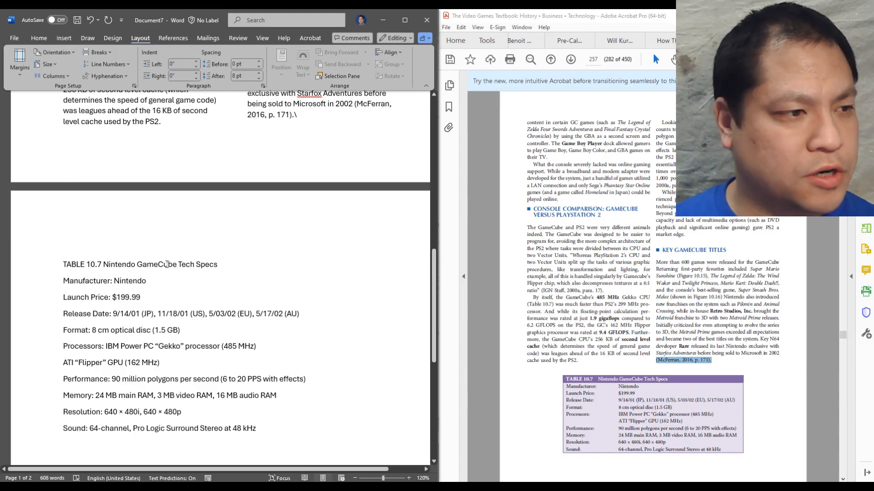
pyautogui.moveTo(166, 265); pyautogui.dragTo(276, 428)
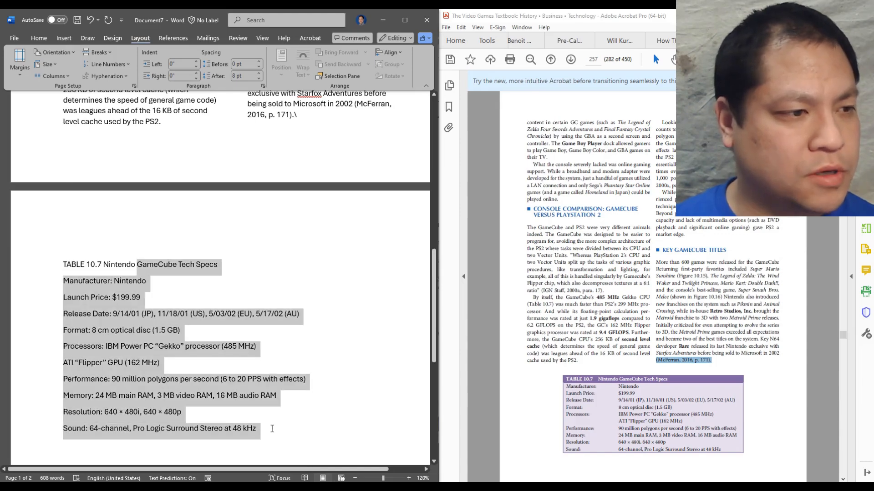
pyautogui.click(186, 402)
pyautogui.scroll(3, 211, 305)
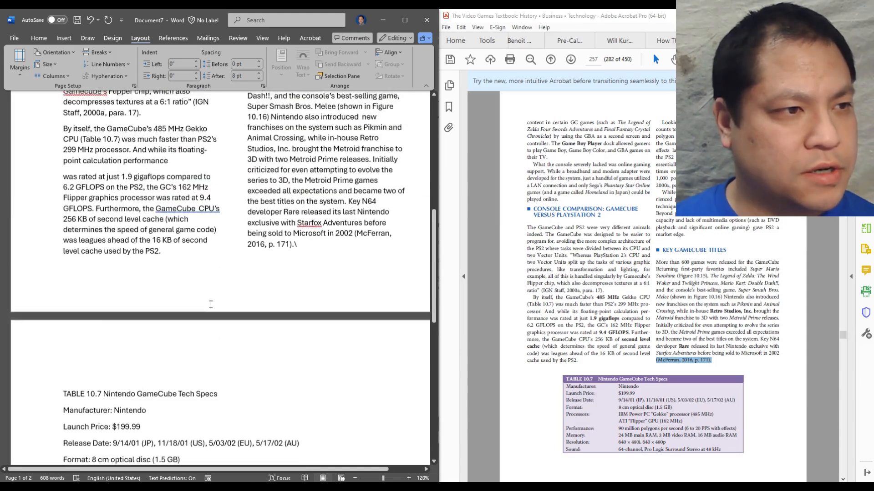
pyautogui.scroll(8, 210, 304)
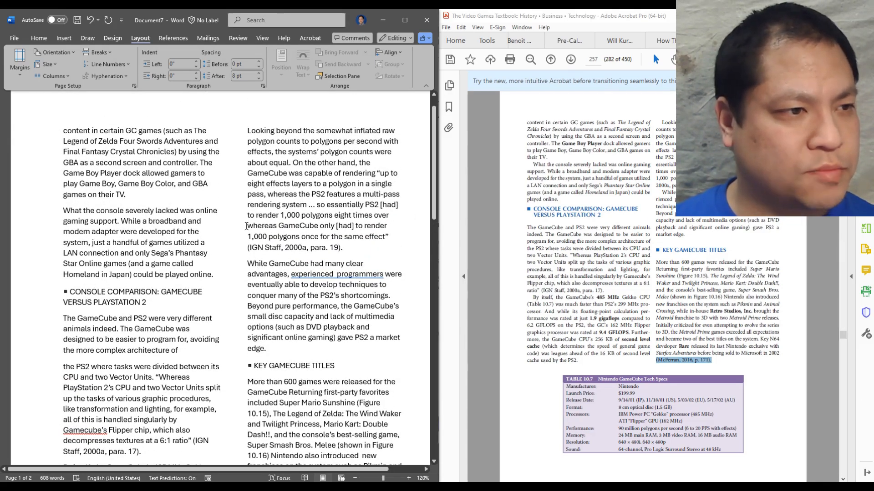
pyautogui.scroll(-1, 207, 310)
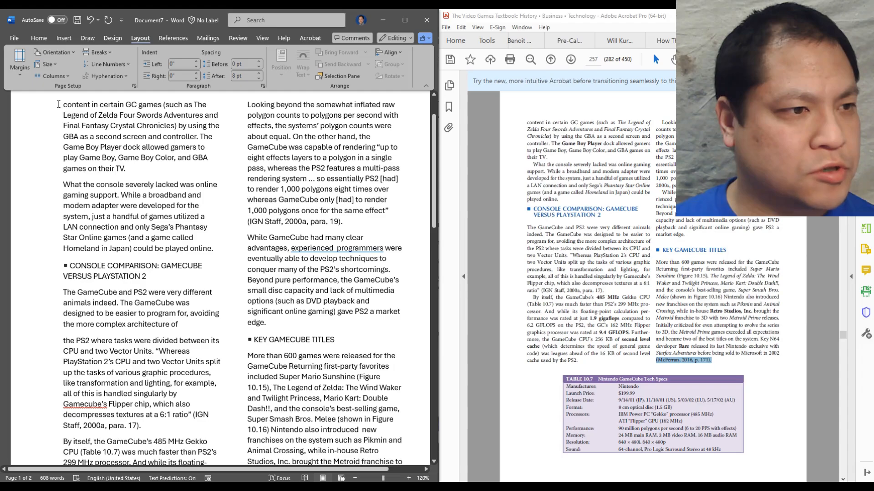
# Step: Reduce the font size of all the document's text, including the tech specs, to 9 points
pyautogui.moveTo(58, 104); pyautogui.dragTo(302, 373)
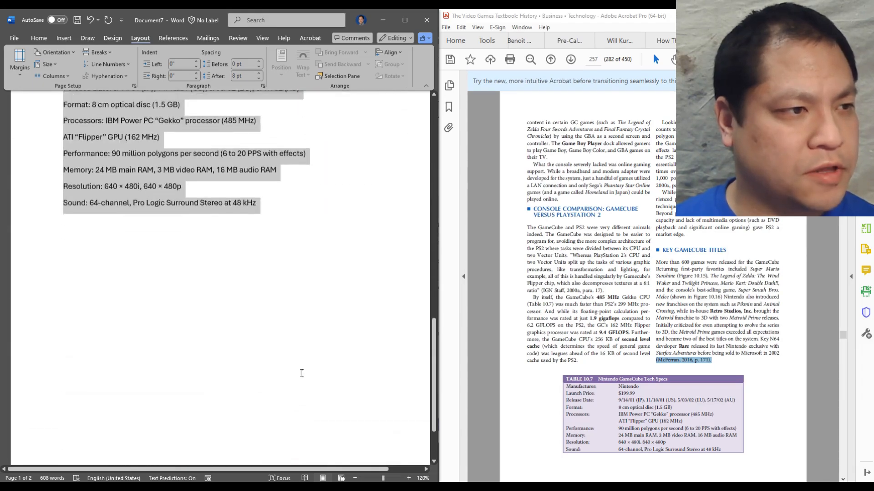
pyautogui.scroll(10, 312, 263)
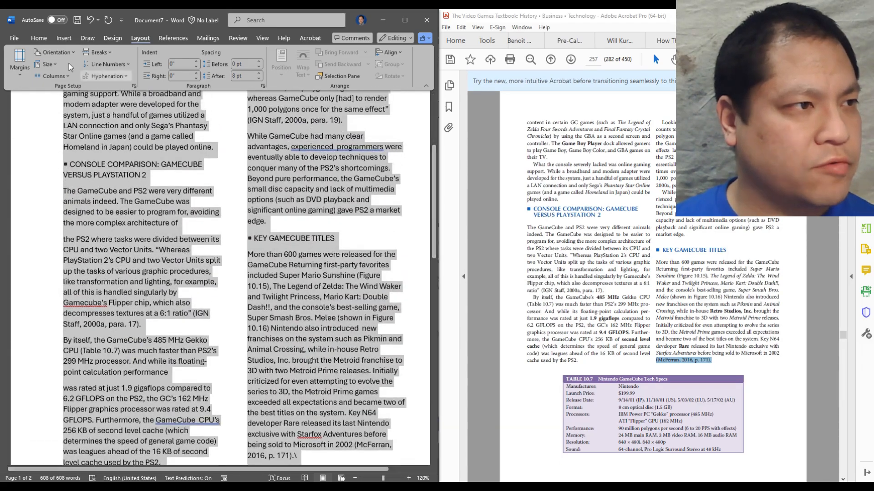
pyautogui.click(39, 37)
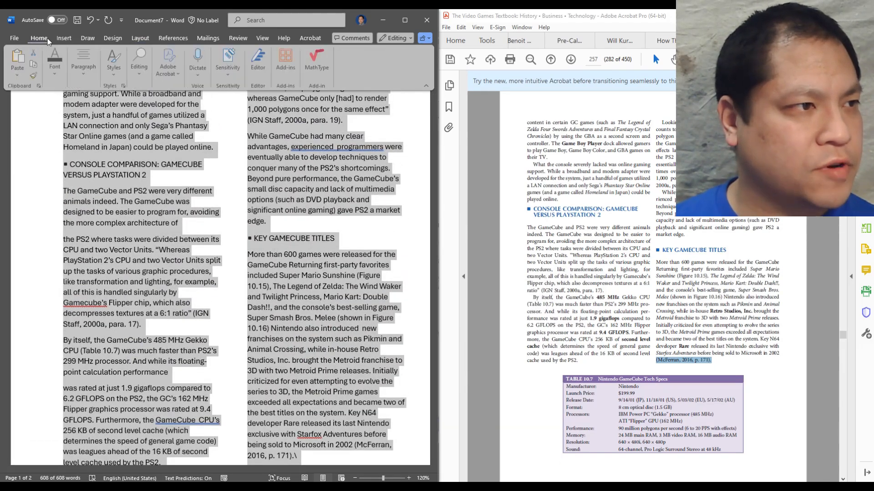
pyautogui.click(55, 64)
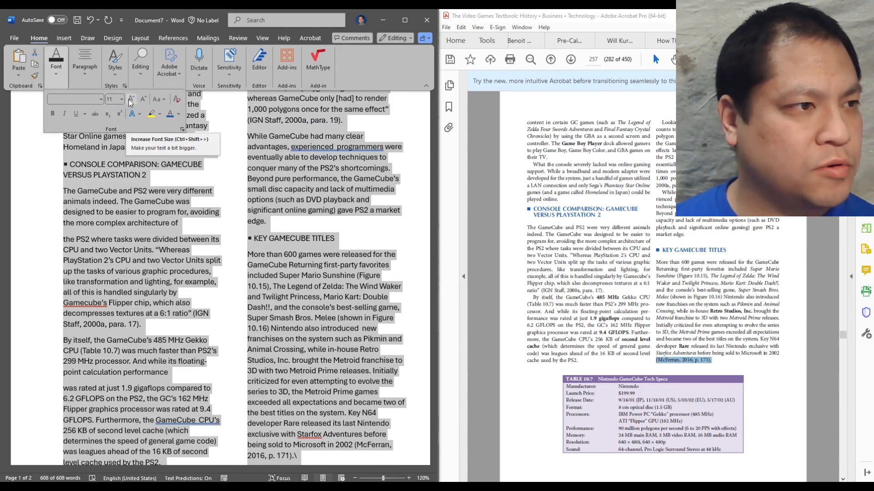
pyautogui.click(142, 100)
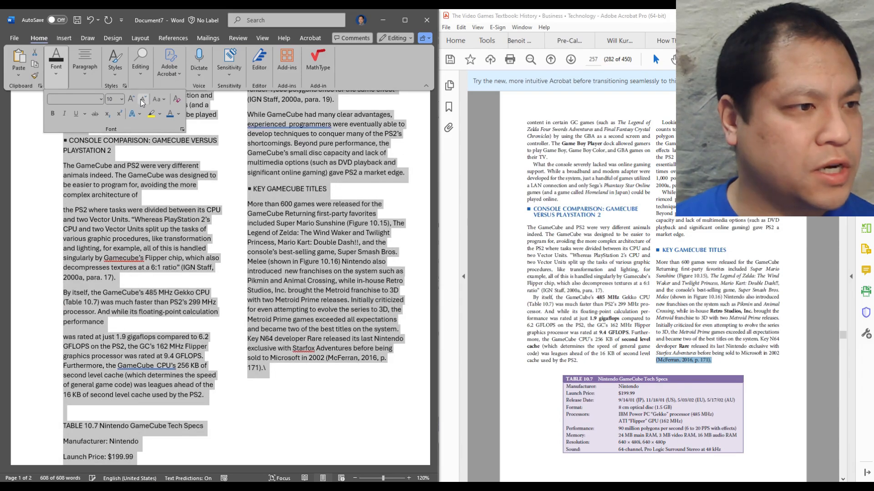
pyautogui.click(142, 99)
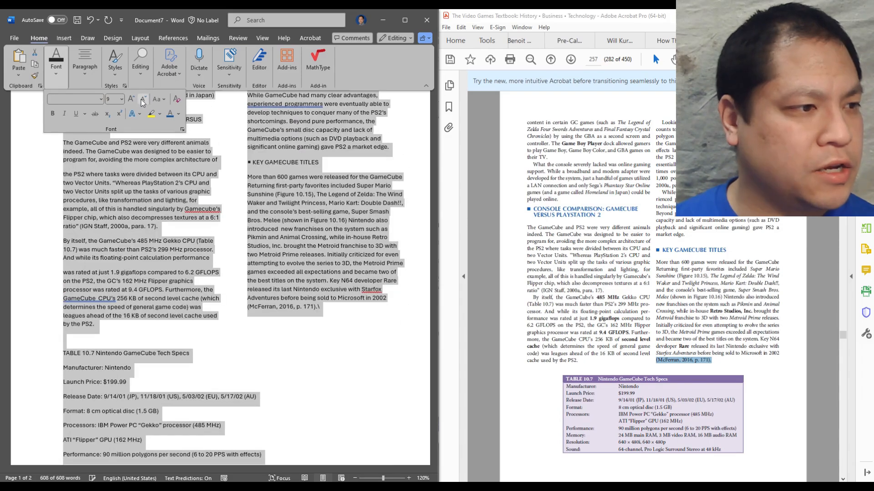
pyautogui.click(341, 222)
pyautogui.scroll(5, 278, 232)
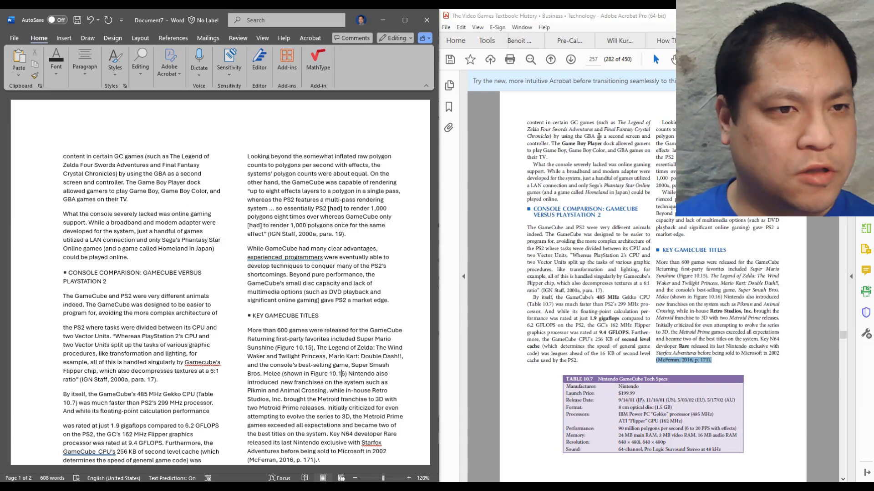
# Step: Examine the PDF page's italic game titles, bold terms and blue section headings at a larger magnification in Acrobat
pyautogui.click(626, 157)
pyautogui.scroll(2, 626, 142)
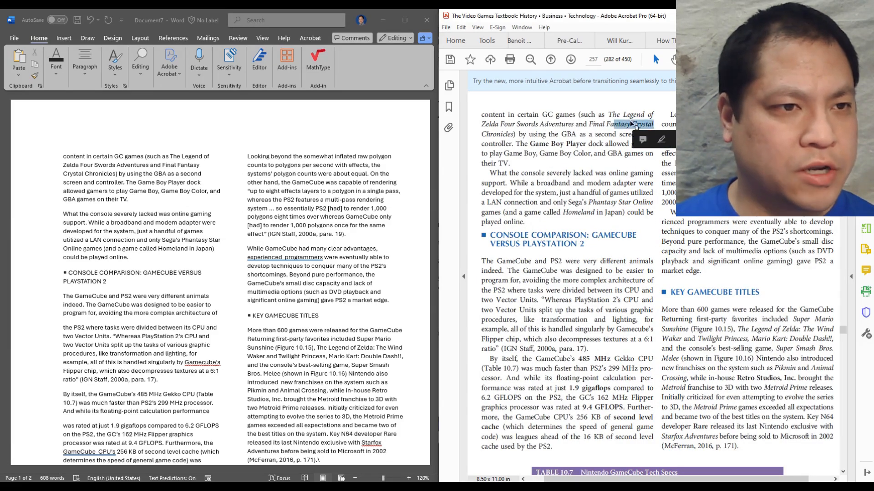
pyautogui.moveTo(501, 124); pyautogui.dragTo(574, 124)
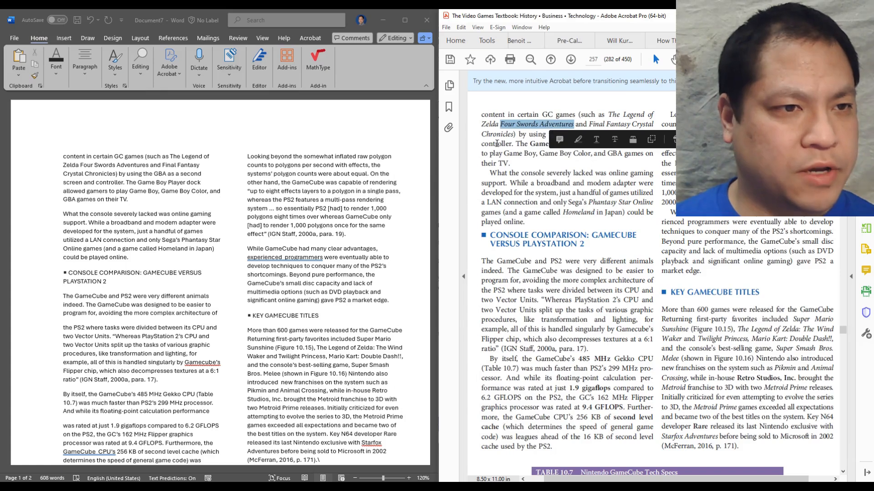
pyautogui.moveTo(516, 143); pyautogui.dragTo(586, 144)
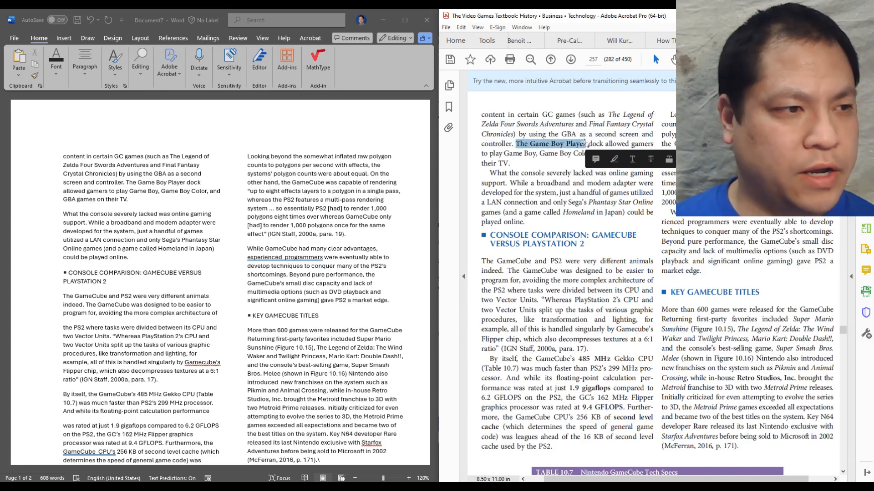
pyautogui.moveTo(489, 233)
pyautogui.mouseDown()
pyautogui.moveTo(591, 245)
pyautogui.moveTo(504, 235)
pyautogui.mouseUp()
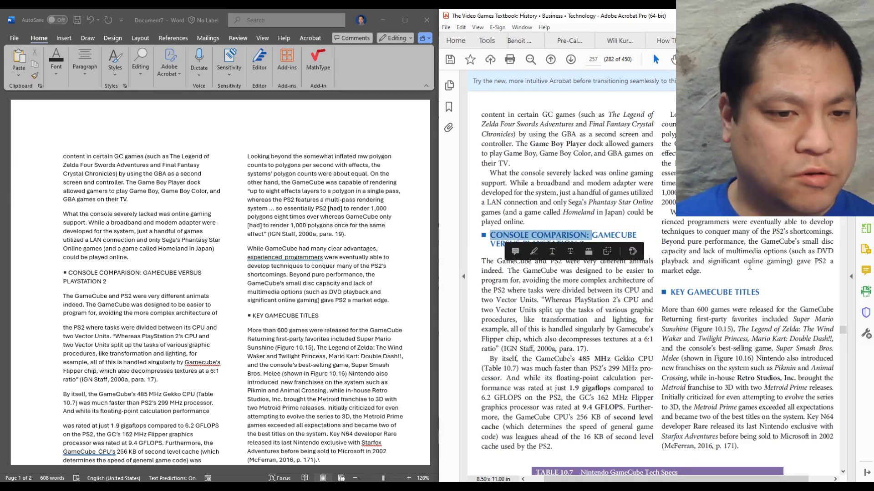
pyautogui.click(783, 422)
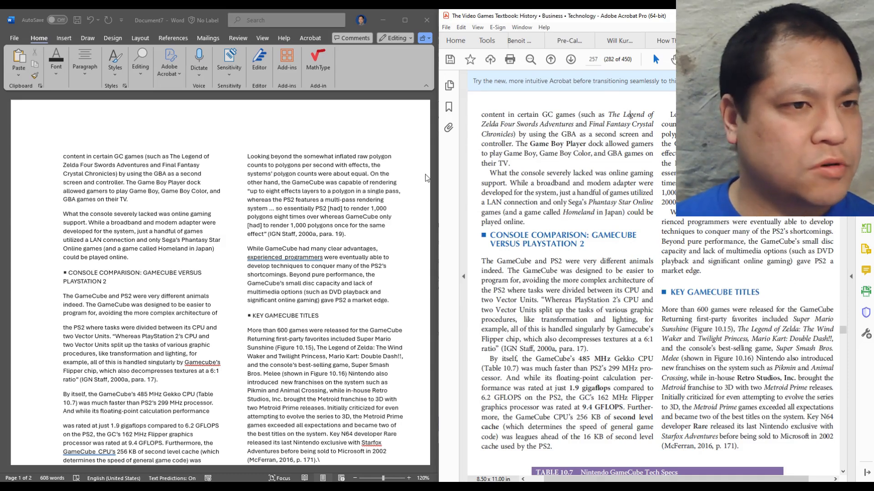
pyautogui.moveTo(609, 115)
pyautogui.mouseDown()
pyautogui.moveTo(657, 121)
pyautogui.moveTo(613, 127)
pyautogui.mouseUp()
pyautogui.click(473, 139)
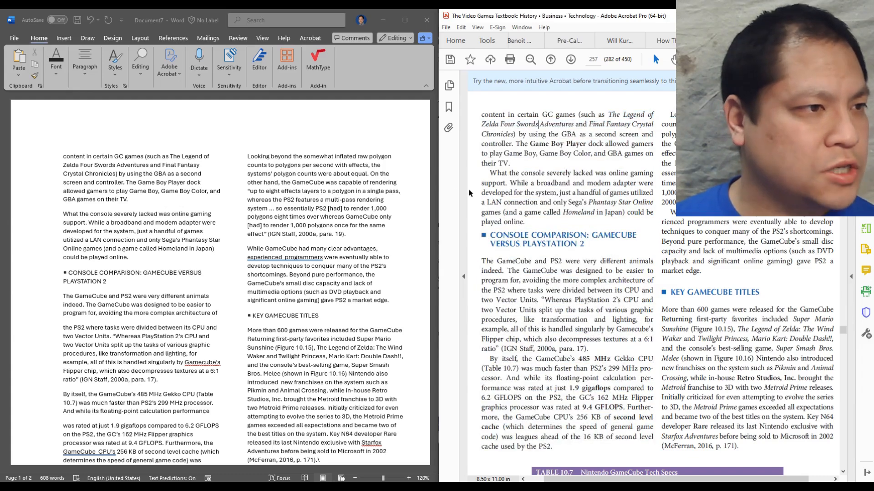
pyautogui.click(175, 158)
pyautogui.moveTo(169, 156); pyautogui.dragTo(128, 165)
pyautogui.click(176, 156)
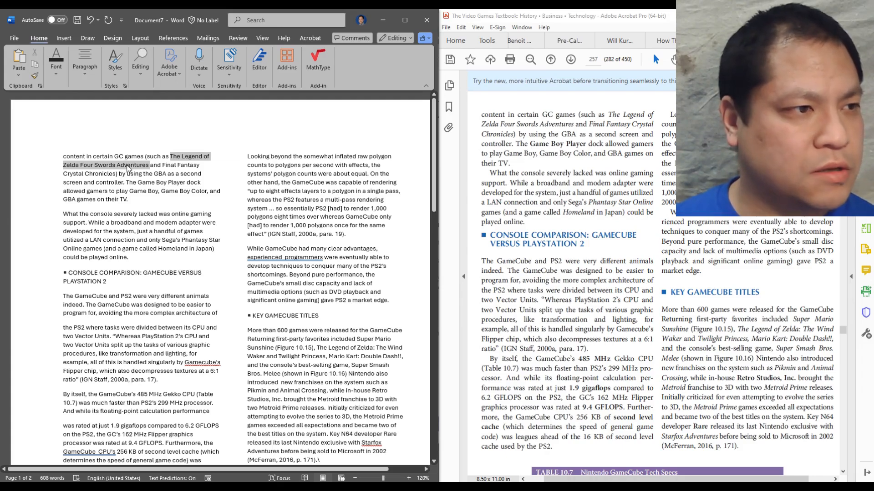
pyautogui.moveTo(128, 168); pyautogui.dragTo(129, 169)
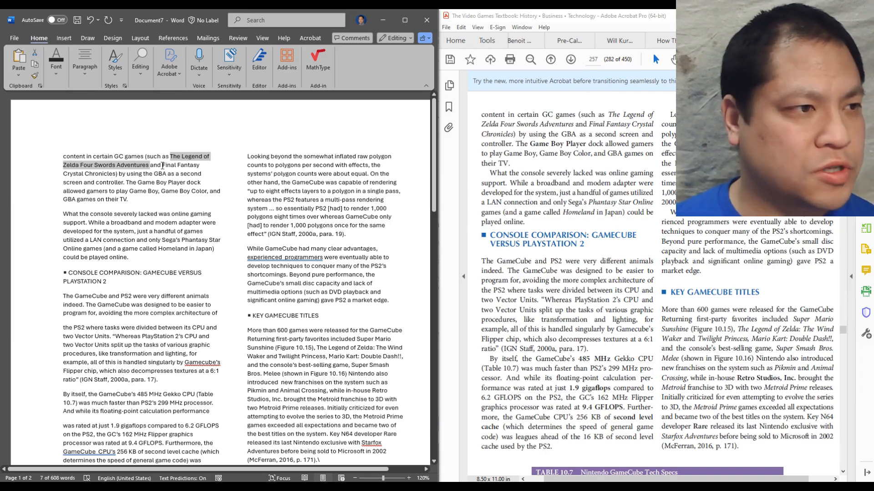
pyautogui.moveTo(163, 166); pyautogui.dragTo(175, 167)
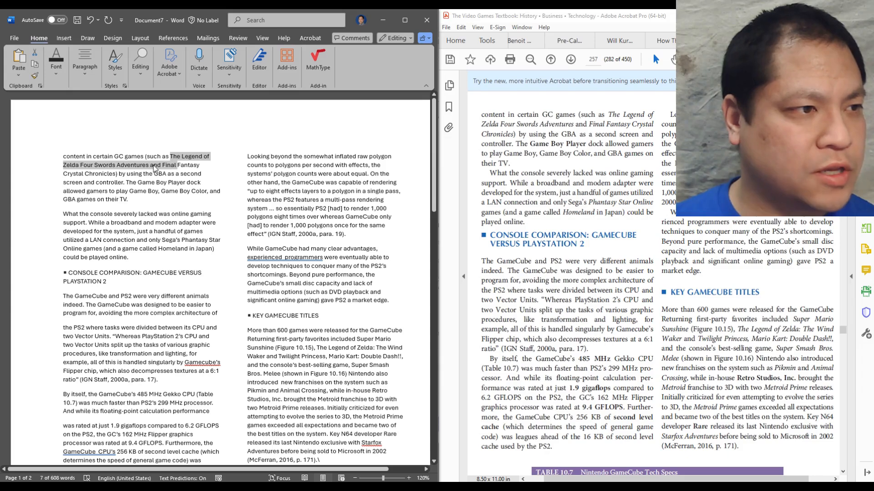
pyautogui.click(157, 167)
pyautogui.keyDown('ctrl'); pyautogui.click(156, 167); pyautogui.keyUp('ctrl')
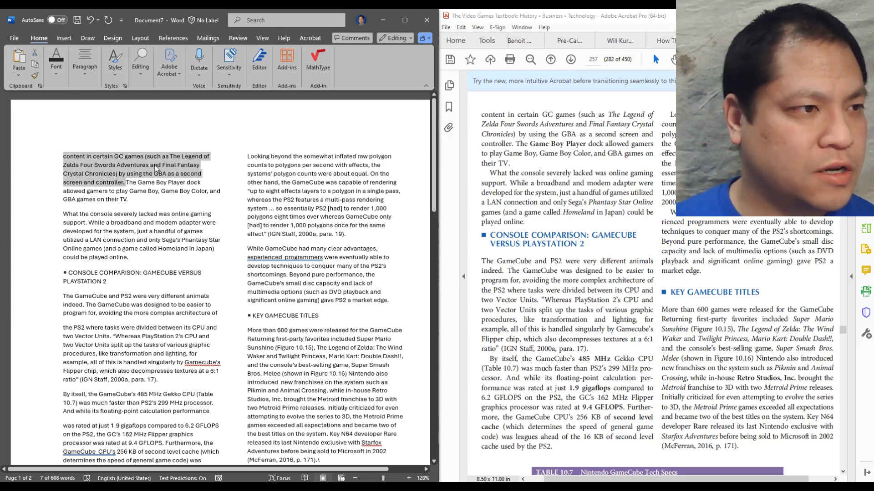
pyautogui.click(183, 156)
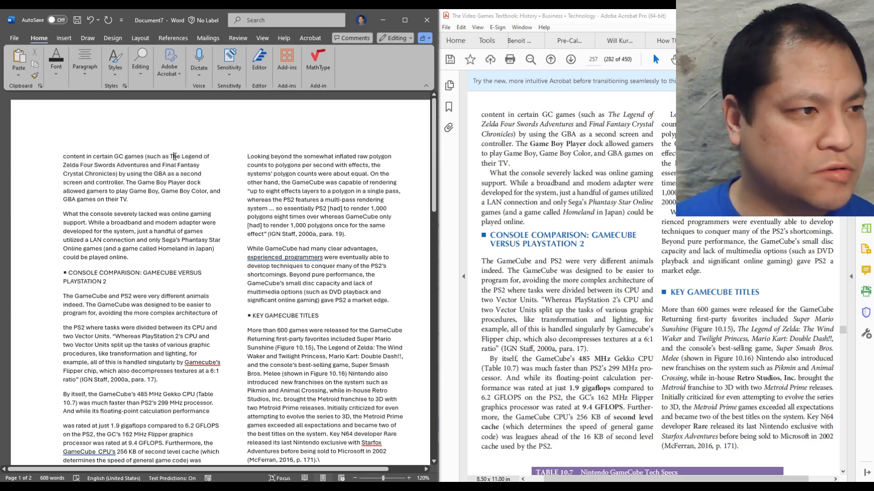
# Step: Italicize the game titles in the two-column text to match the PDF, from The Legend of Zelda Four Swords Adventures through Starfox Adventures
pyautogui.moveTo(175, 156); pyautogui.dragTo(192, 165)
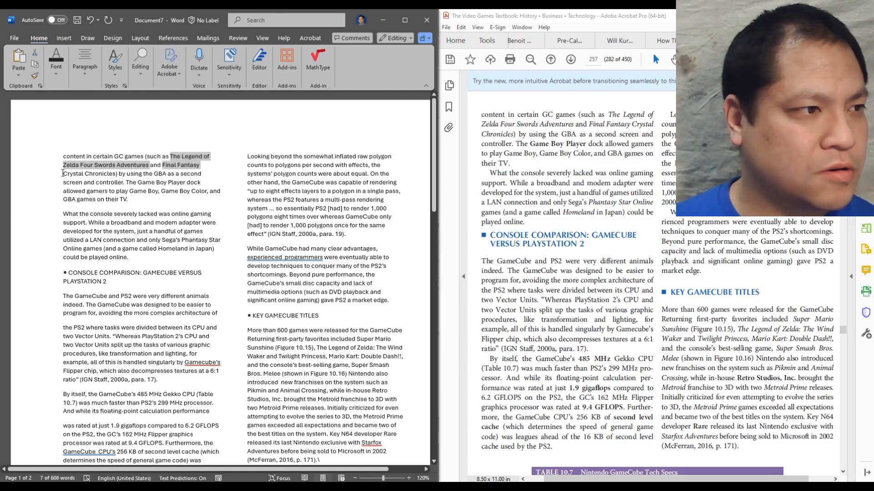
pyautogui.keyDown('ctrl'); pyautogui.moveTo(63, 174); pyautogui.dragTo(115, 174); pyautogui.keyUp('ctrl')
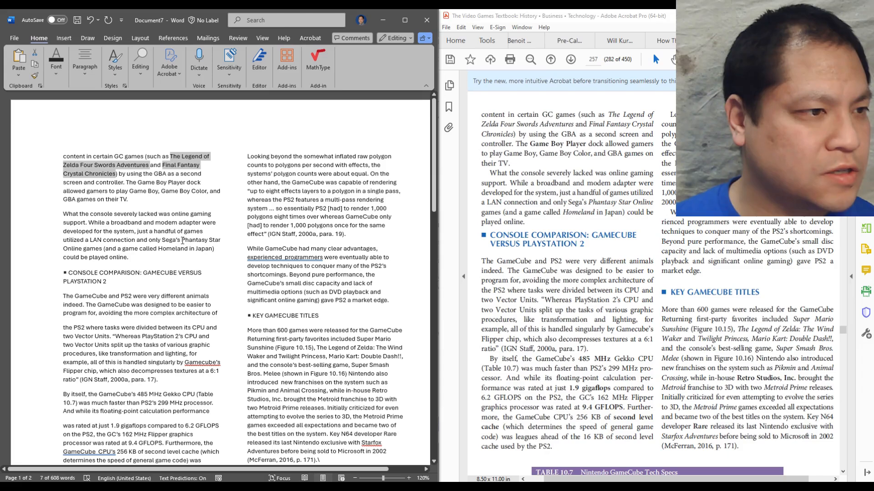
pyautogui.keyDown('ctrl'); pyautogui.moveTo(182, 241); pyautogui.dragTo(80, 250); pyautogui.keyUp('ctrl')
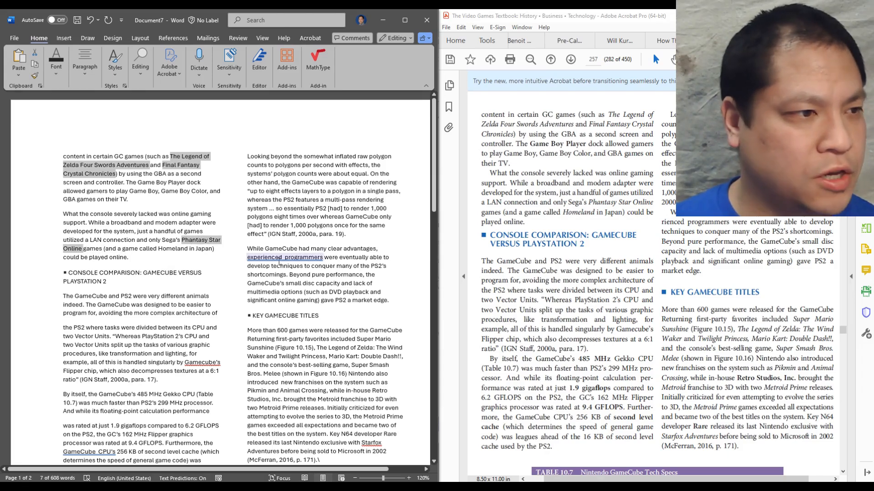
pyautogui.keyDown('ctrl'); pyautogui.doubleClick(173, 249); pyautogui.keyUp('ctrl')
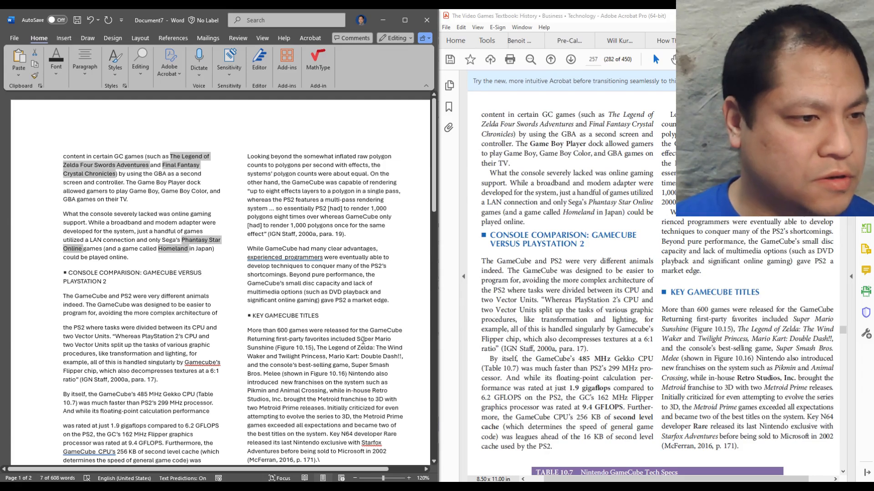
pyautogui.moveTo(361, 339); pyautogui.dragTo(274, 350)
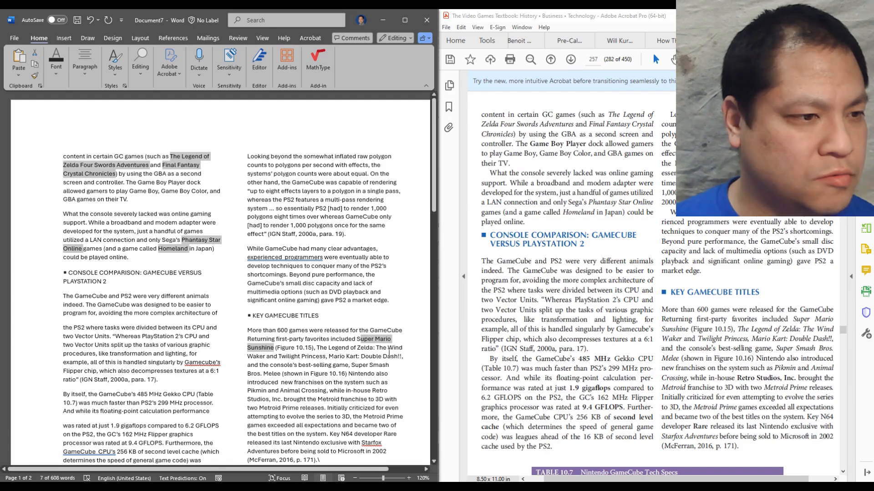
pyautogui.moveTo(317, 348); pyautogui.dragTo(392, 358)
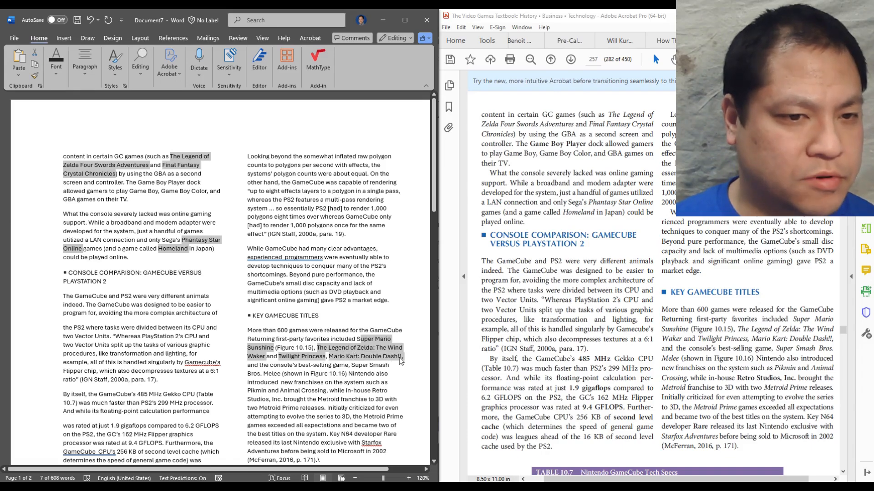
pyautogui.write(',')
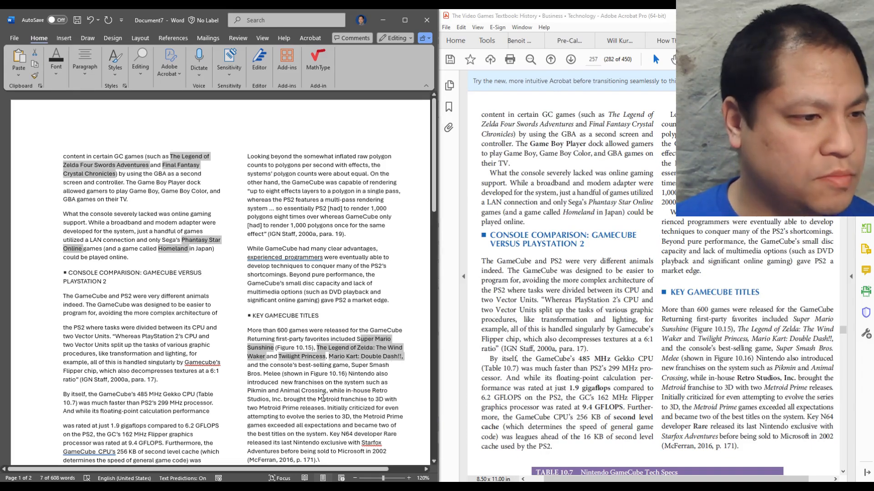
pyautogui.moveTo(353, 365); pyautogui.dragTo(277, 379)
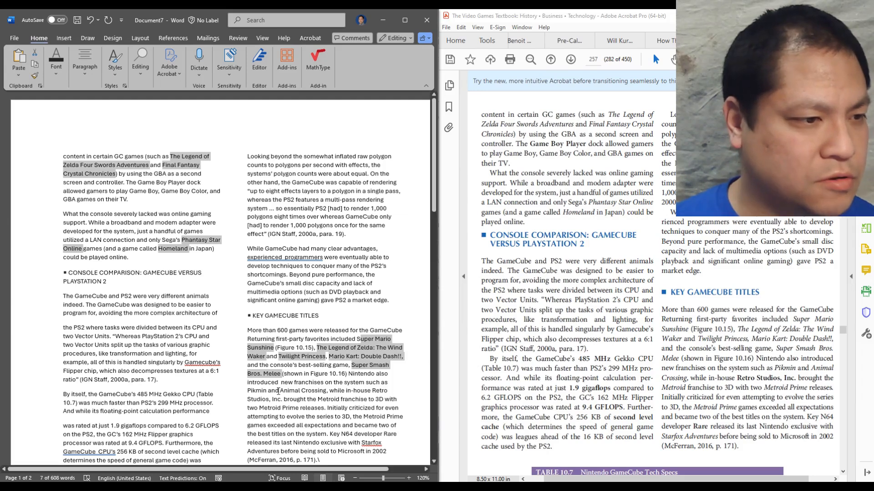
pyautogui.doubleClick(258, 391)
pyautogui.moveTo(280, 390); pyautogui.dragTo(326, 391)
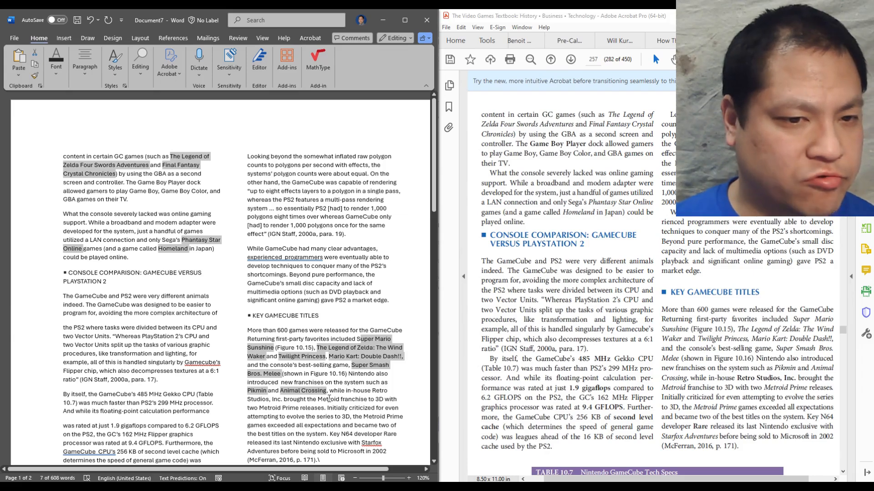
pyautogui.keyDown('ctrl'); pyautogui.doubleClick(328, 400); pyautogui.keyUp('ctrl')
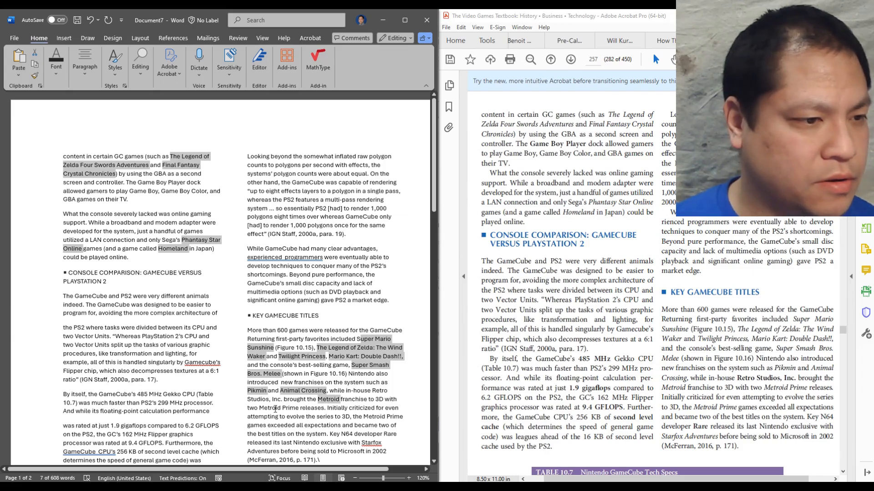
pyautogui.moveTo(279, 409); pyautogui.dragTo(299, 408)
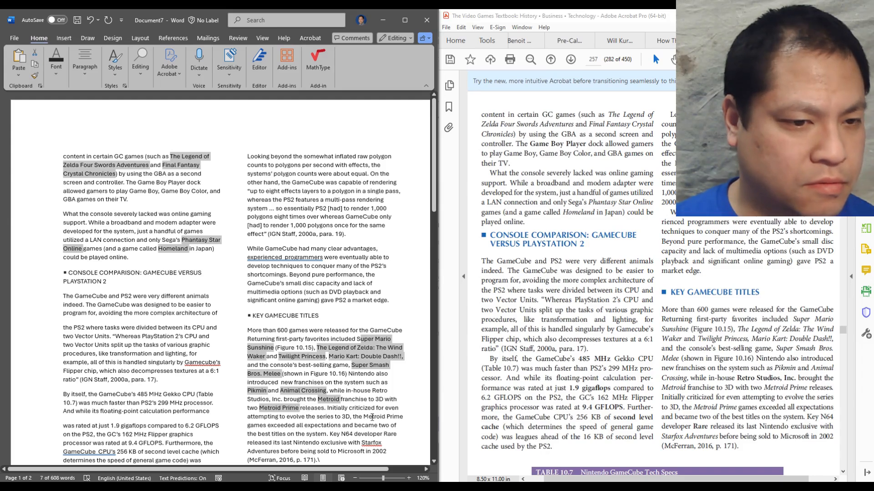
pyautogui.moveTo(363, 417); pyautogui.dragTo(403, 418)
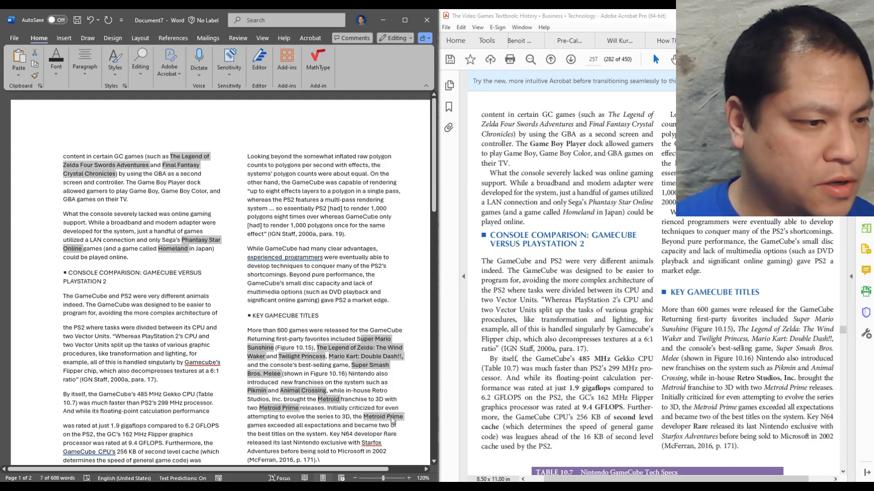
pyautogui.moveTo(371, 443); pyautogui.dragTo(278, 453)
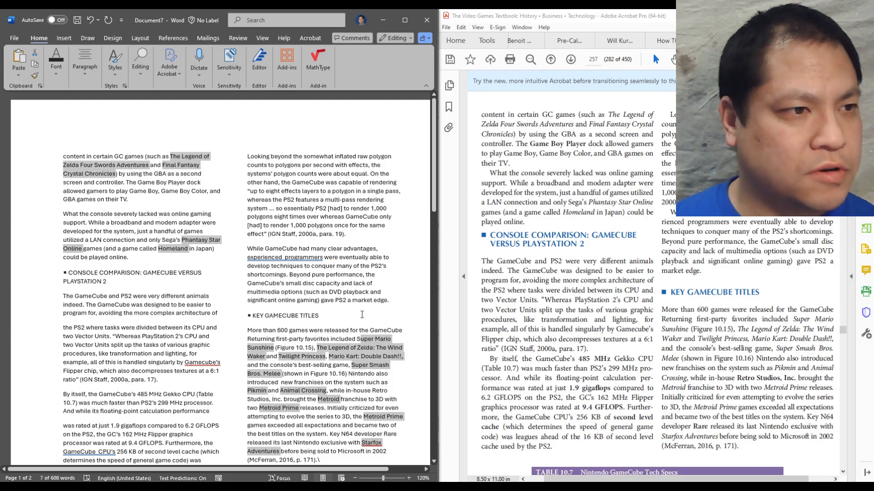
pyautogui.moveTo(381, 315)
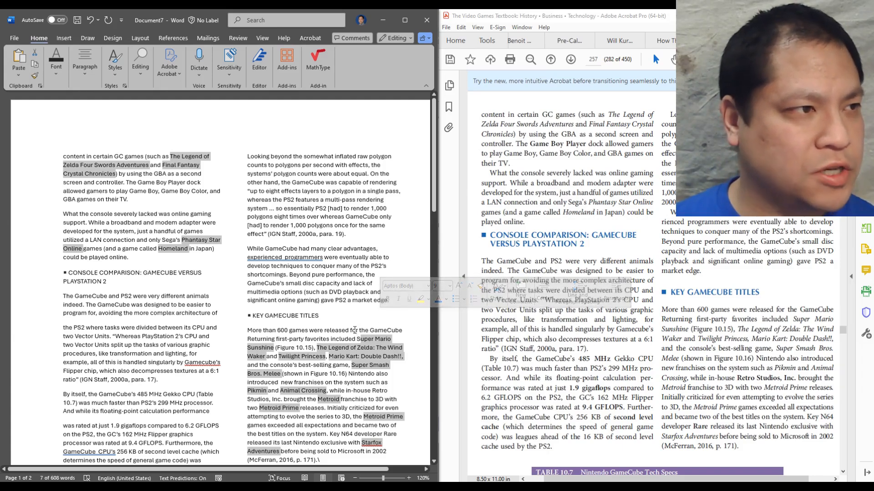
pyautogui.click(56, 74)
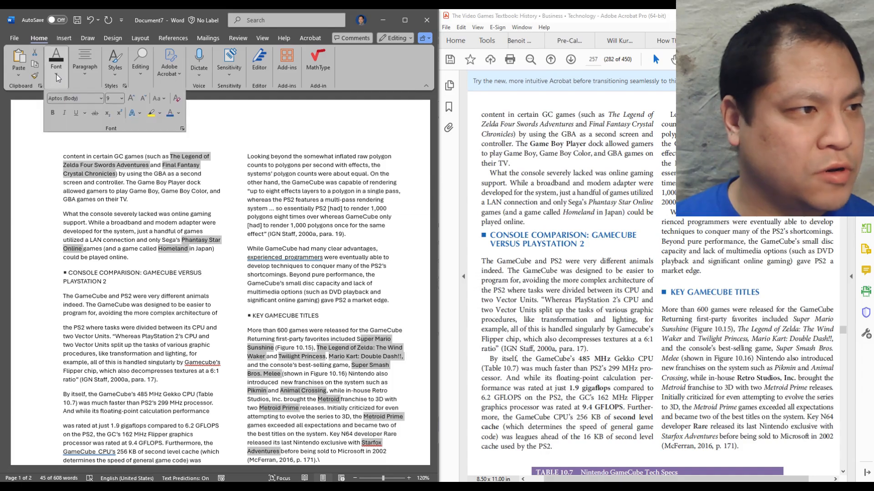
pyautogui.click(64, 115)
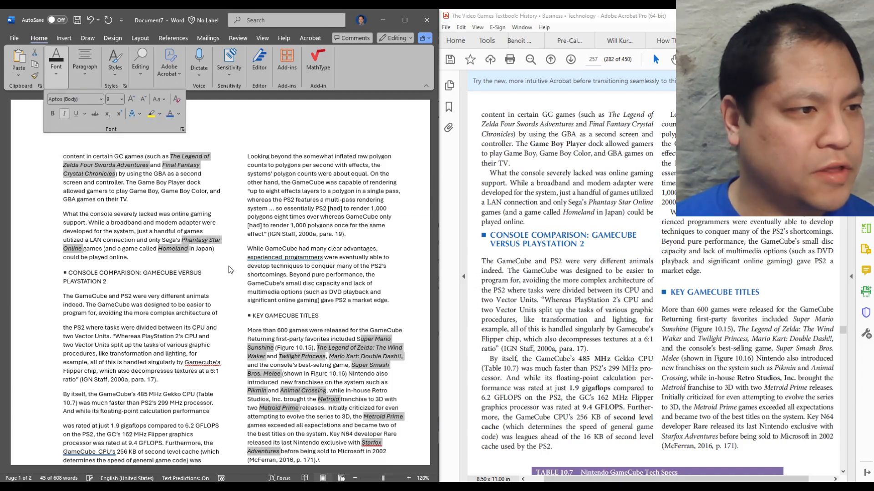
pyautogui.click(179, 251)
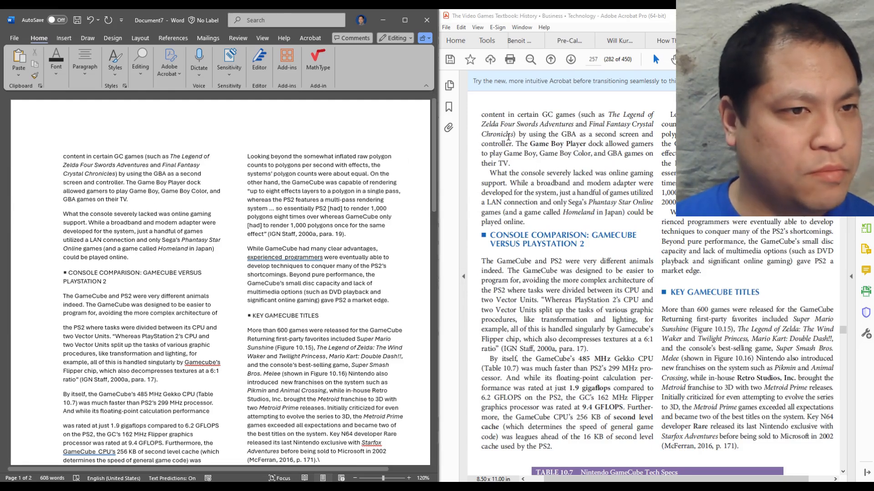
# Step: Bold "Game Boy Player" in the opening paragraph, as in the PDF page
pyautogui.moveTo(516, 144); pyautogui.dragTo(603, 144)
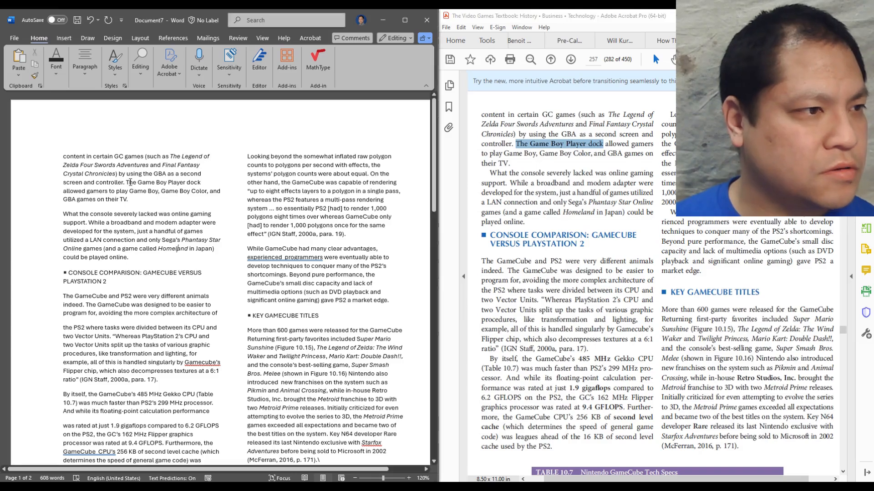
pyautogui.moveTo(143, 183); pyautogui.dragTo(183, 182)
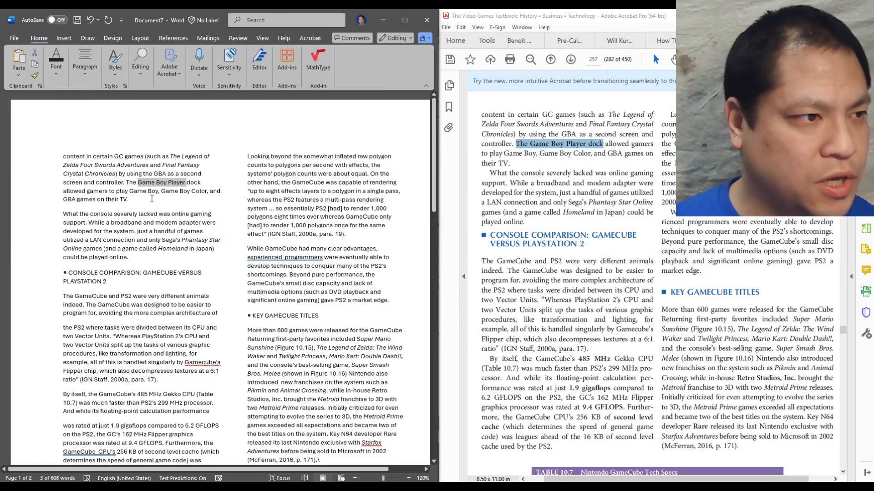
pyautogui.hotkey('ctrl', 'b')
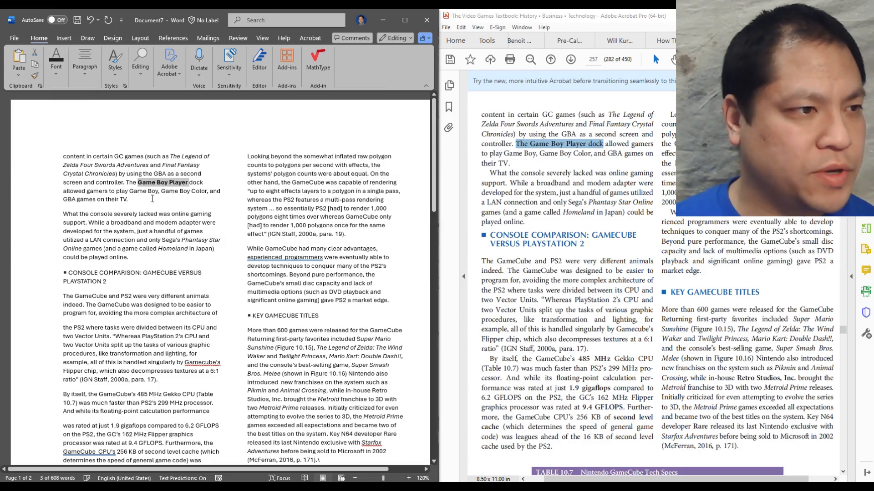
pyautogui.click(200, 232)
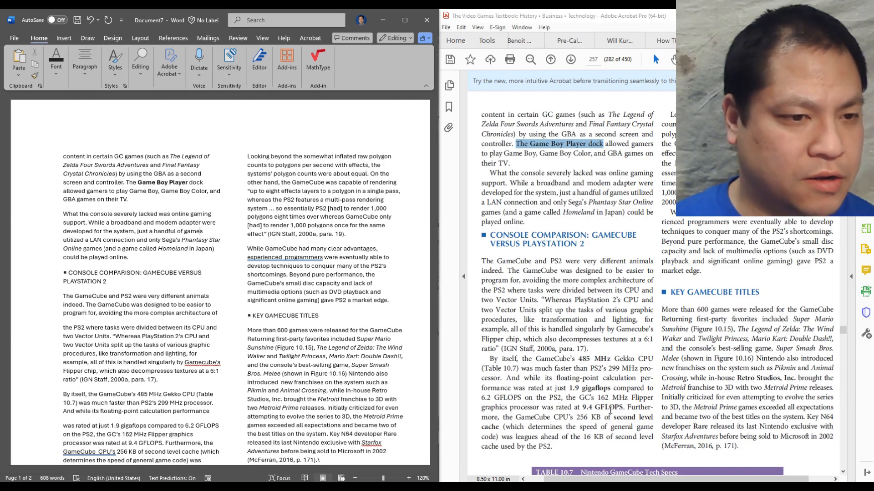
# Step: Bold "MHz" after 485 and "gigaflops" after 1.9 in the passage on the Gekko CPU
pyautogui.doubleClick(155, 394)
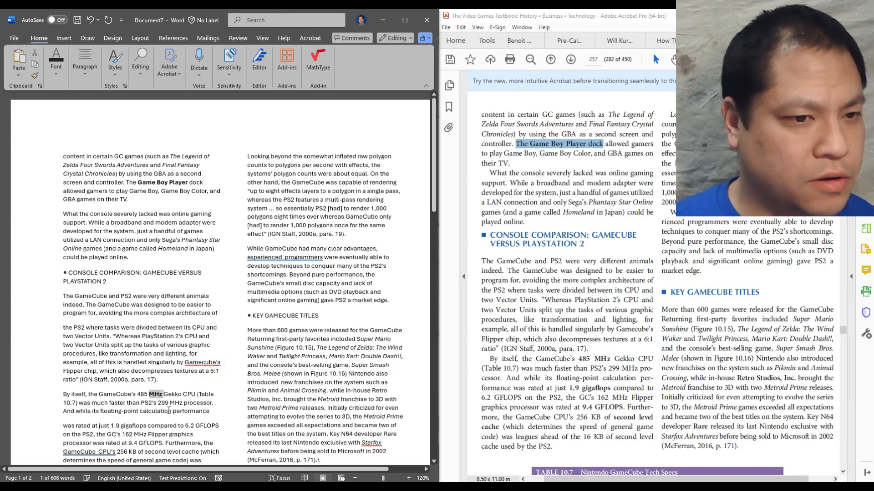
pyautogui.click(602, 360)
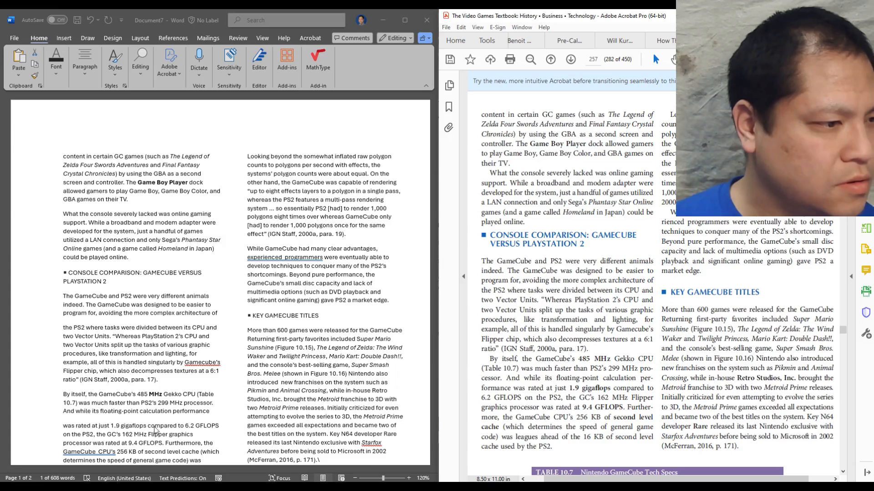
pyautogui.doubleClick(135, 427)
pyautogui.hotkey('ctrl', 'b')
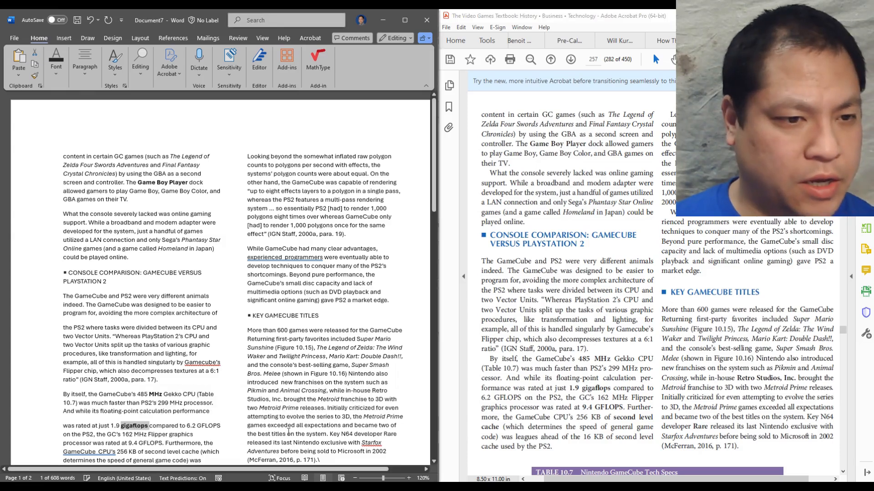
pyautogui.click(636, 421)
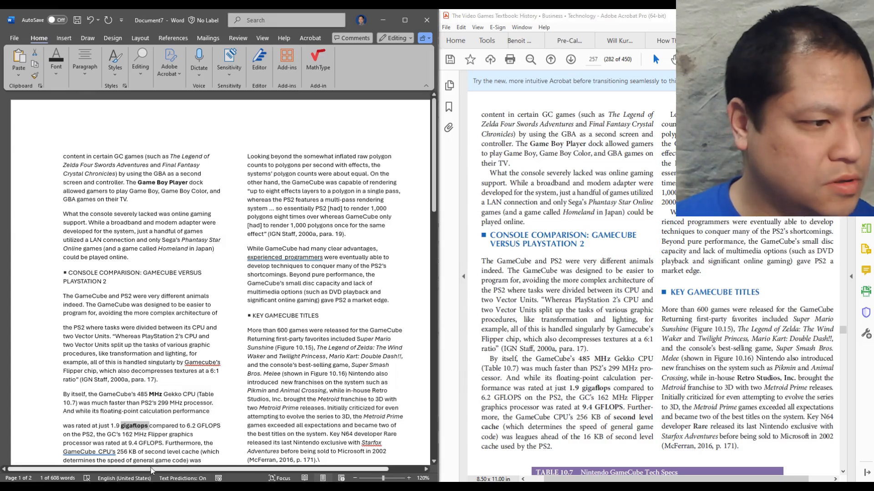
pyautogui.scroll(-10, 148, 442)
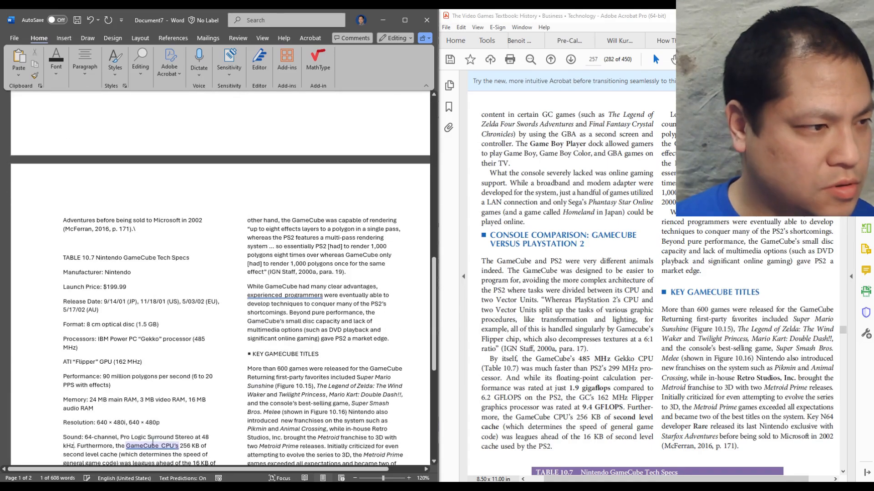
pyautogui.click(153, 441)
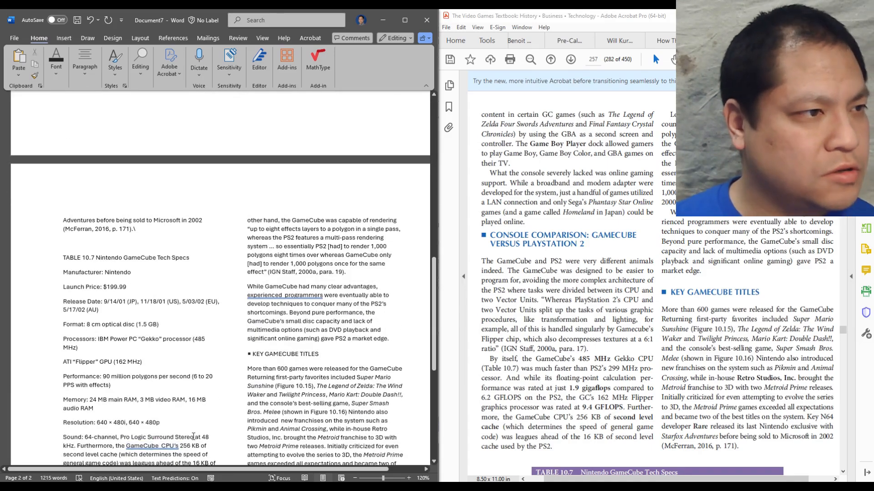
pyautogui.scroll(10, 193, 437)
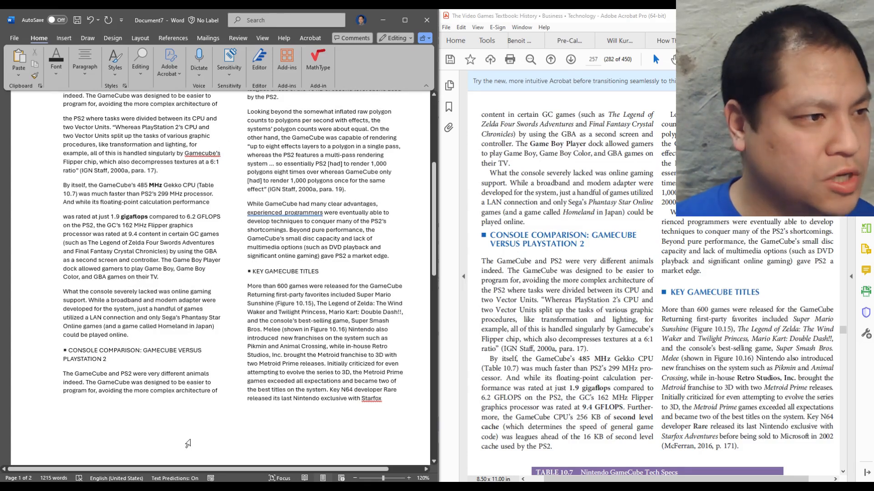
pyautogui.hotkey('ctrl', 'z')
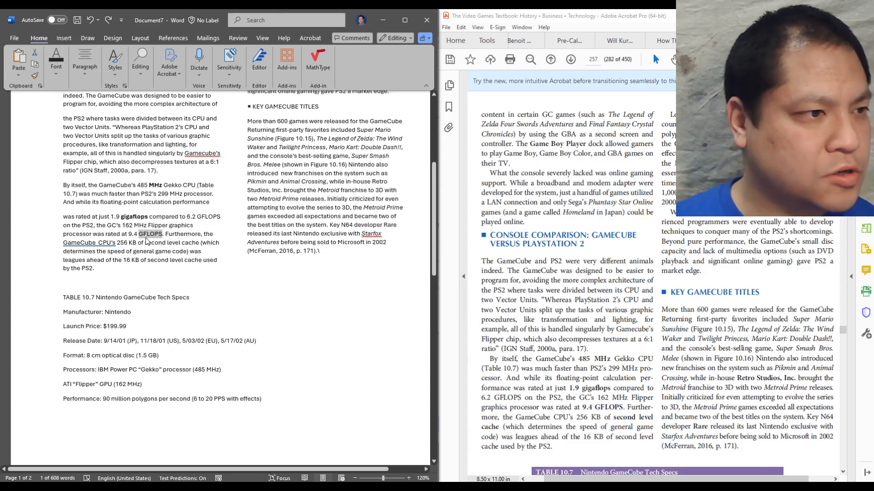
# Step: Bold "GFLOPS" after 9.4 and "second level cache" in the paragraph on the Gekko CPU
pyautogui.hotkey('ctrl', 'b')
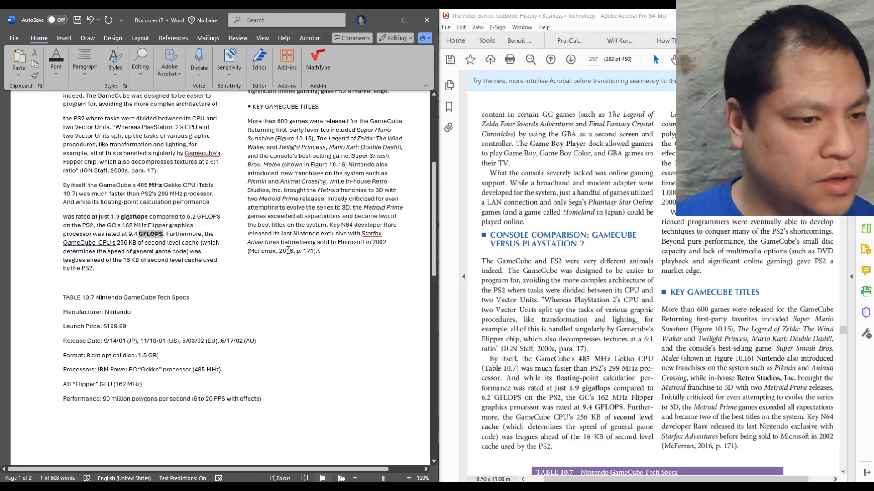
pyautogui.click(183, 251)
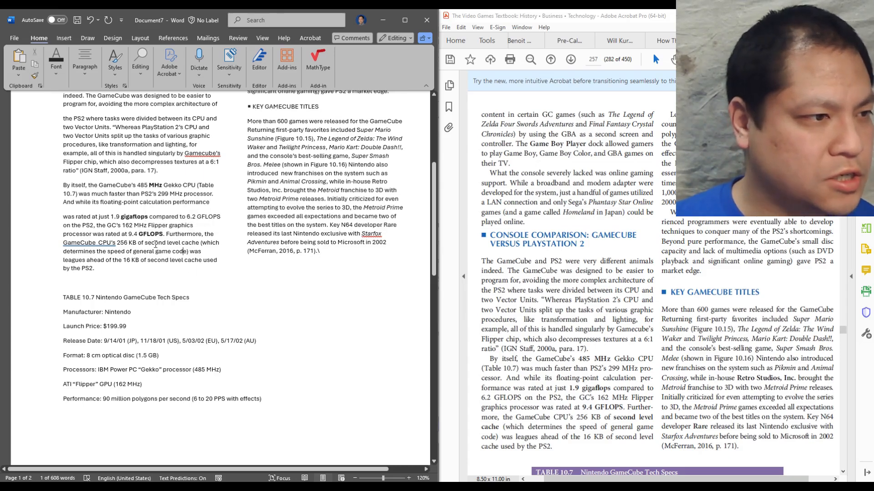
pyautogui.moveTo(145, 242); pyautogui.dragTo(187, 240)
pyautogui.hotkey('ctrl', 'b')
pyautogui.scroll(-3, 192, 241)
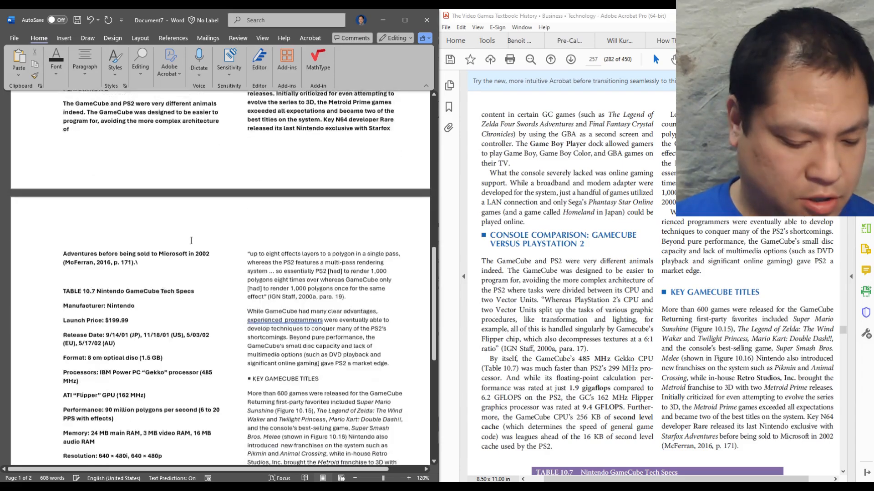
pyautogui.scroll(5, 196, 243)
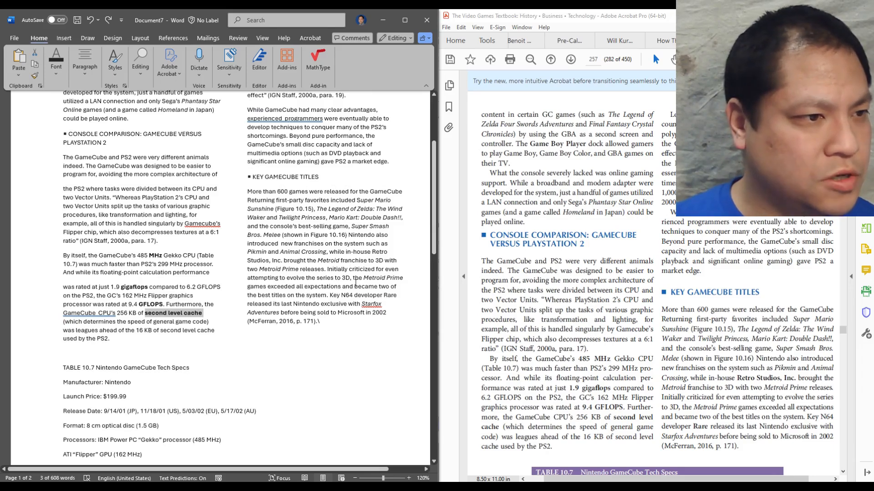
# Step: Bold the company names "Retro Studios, Inc." and "Rare" in the Key GameCube Titles paragraph
pyautogui.moveTo(373, 252); pyautogui.dragTo(277, 265)
pyautogui.hotkey('ctrl', 'b')
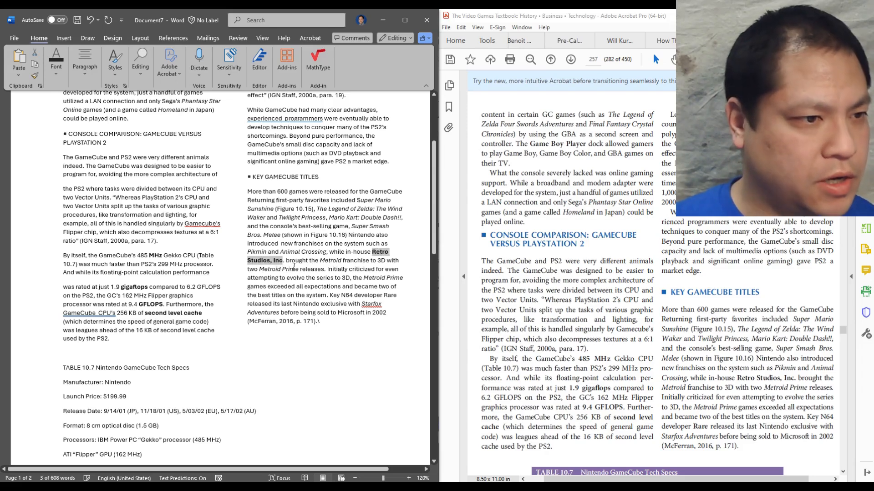
pyautogui.click(369, 296)
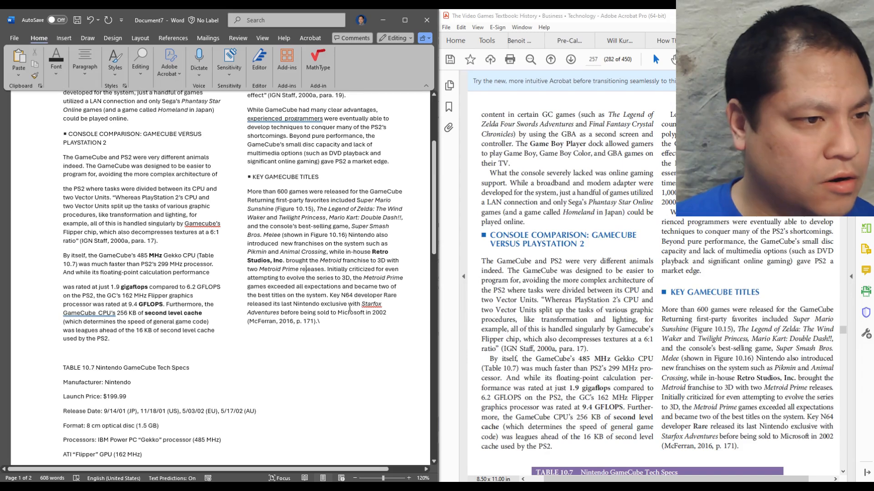
pyautogui.doubleClick(391, 296)
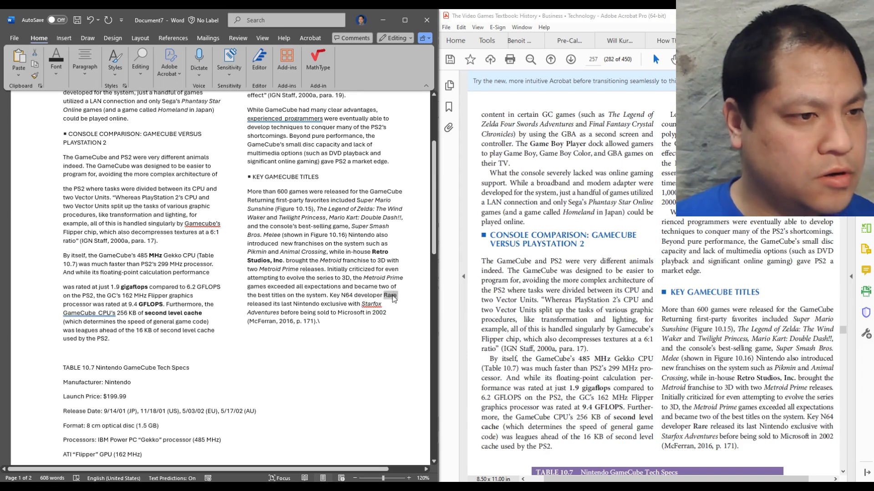
pyautogui.hotkey('ctrl', 'b')
pyautogui.click(374, 319)
# Step: Set the font size of the Console Comparison and Key GameCube Titles headings to 11
pyautogui.scroll(3, 382, 394)
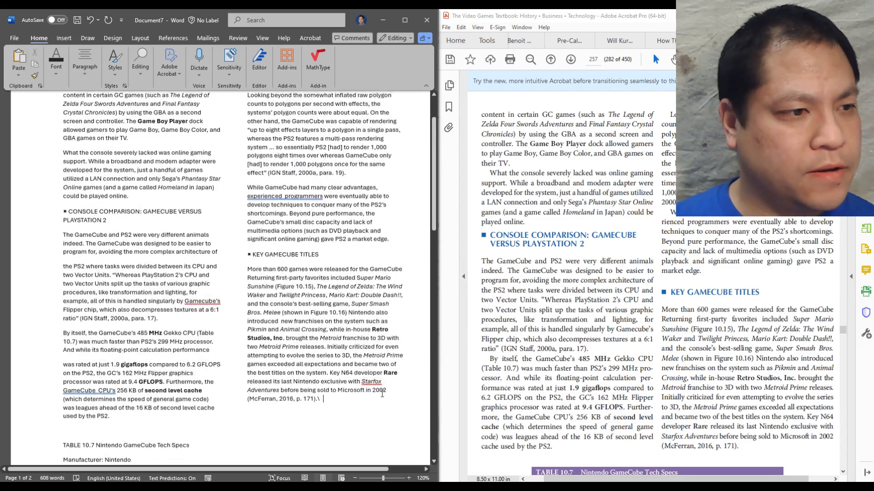
pyautogui.scroll(2, 382, 394)
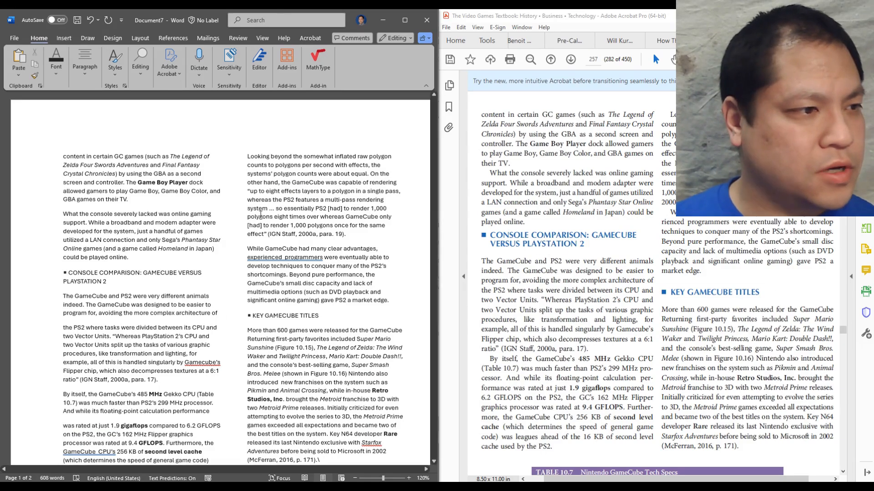
pyautogui.tripleClick(105, 283)
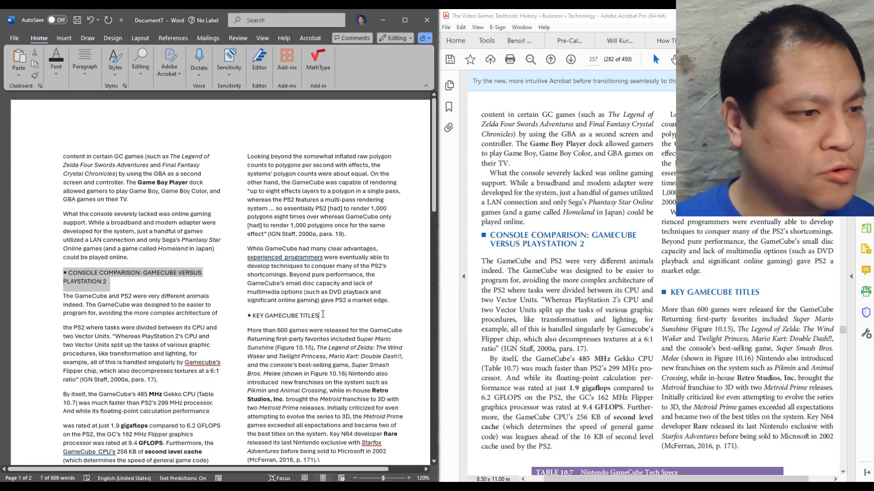
pyautogui.moveTo(334, 314); pyautogui.dragTo(249, 315)
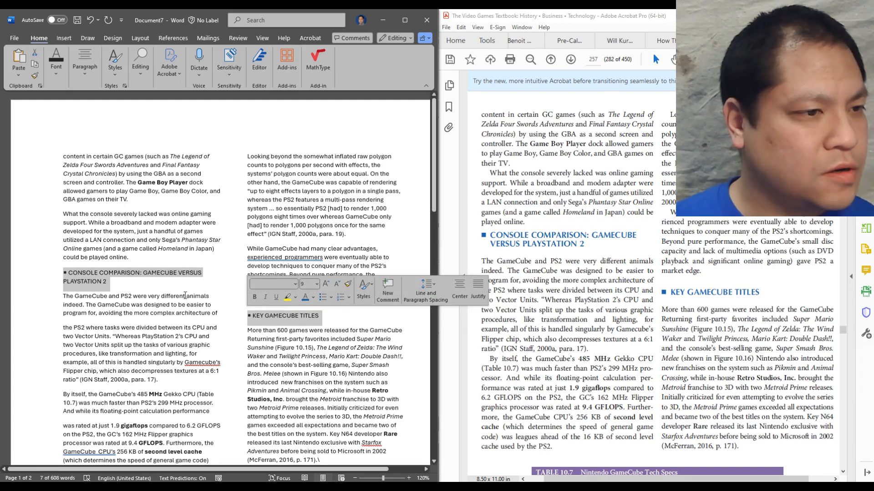
pyautogui.click(318, 283)
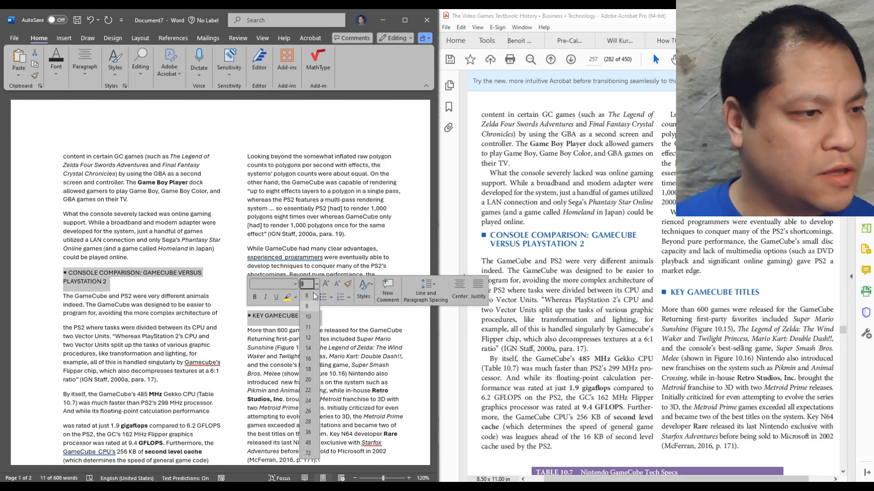
pyautogui.click(312, 327)
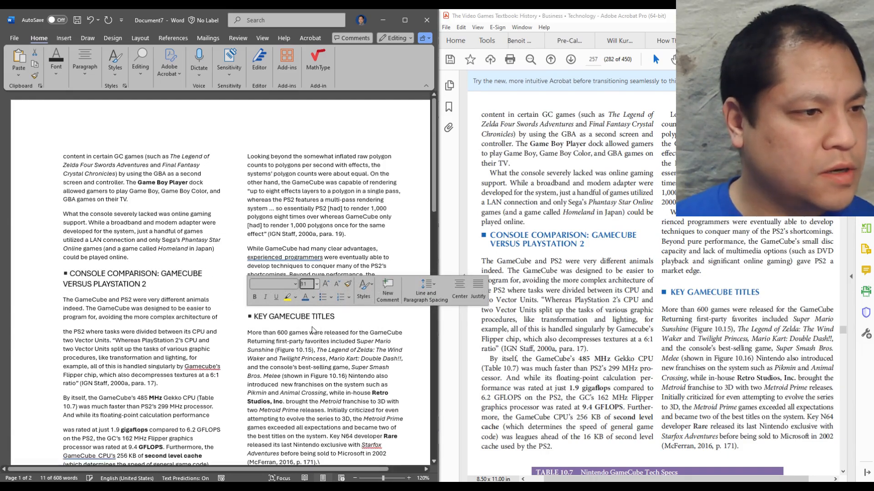
# Step: Color both selected section headings a medium light blue from the standard palette of additional colors
pyautogui.click(313, 298)
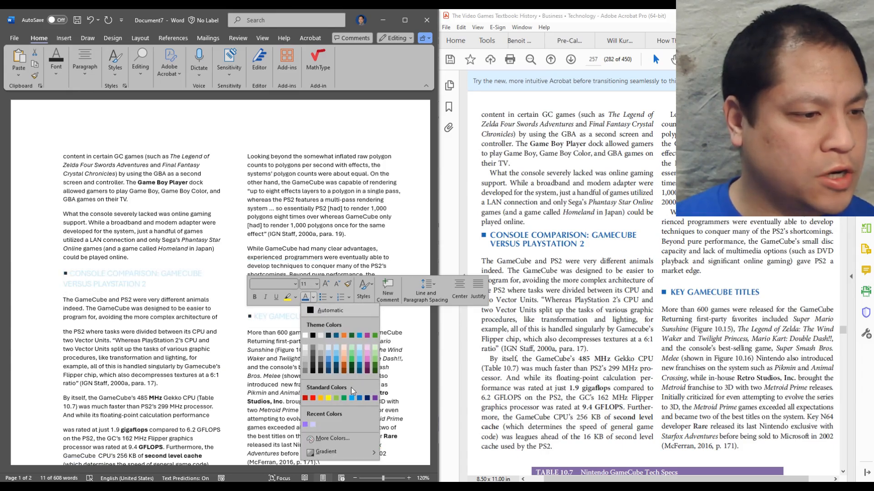
pyautogui.click(335, 439)
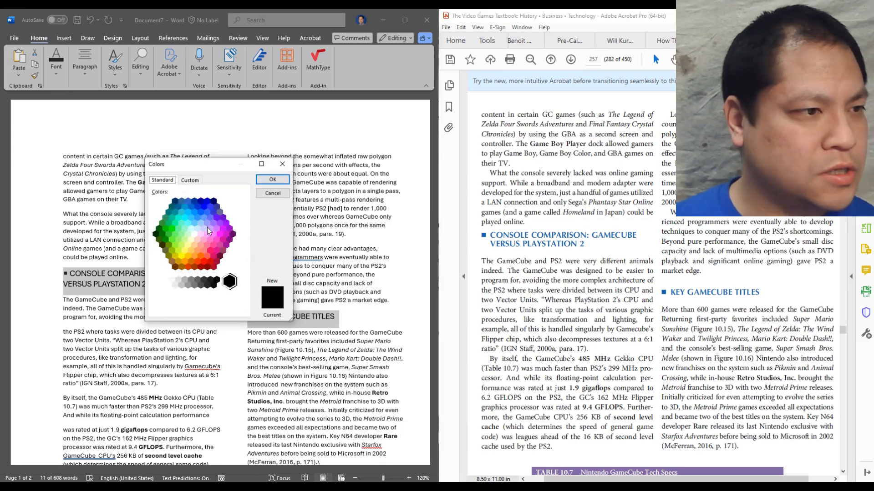
pyautogui.click(200, 223)
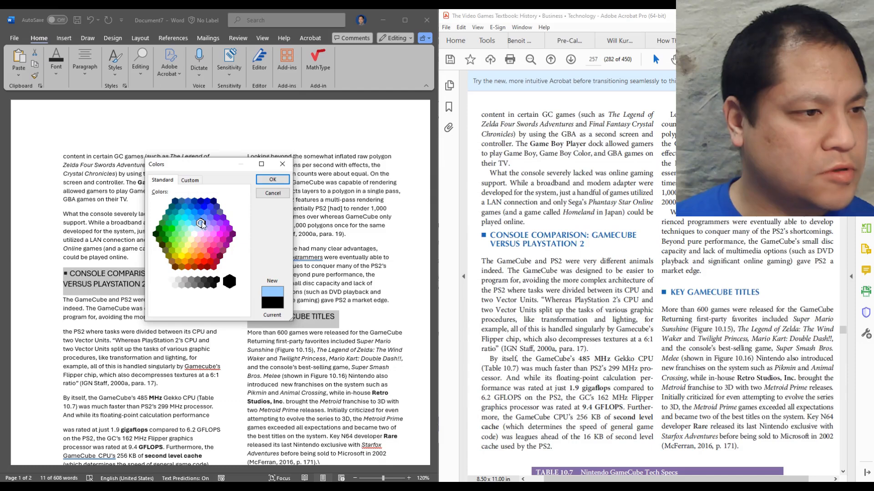
pyautogui.click(203, 218)
pyautogui.click(264, 180)
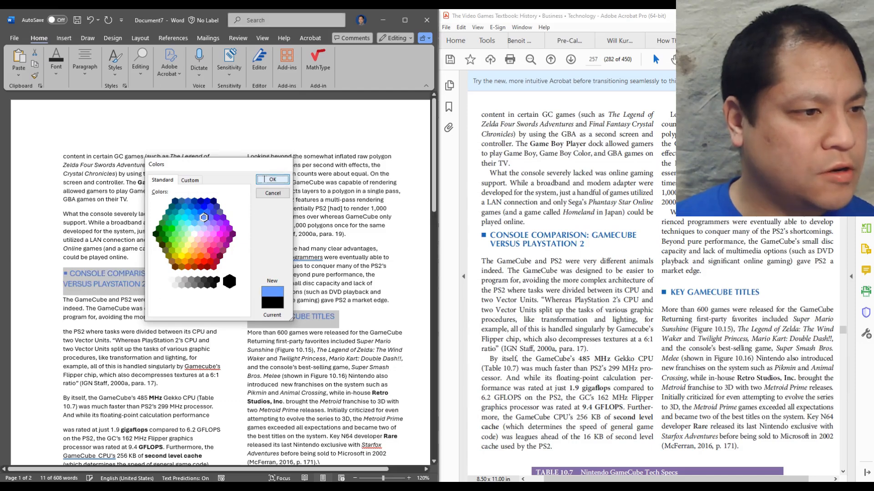
pyautogui.click(355, 292)
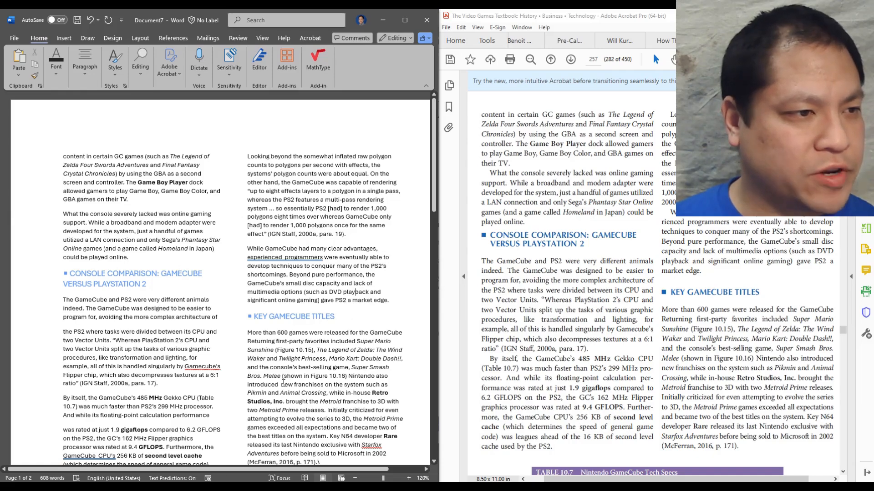
# Step: Insert a table with two columns and eight rows on the blank line above the TABLE 10.7 title
pyautogui.scroll(-10, 283, 382)
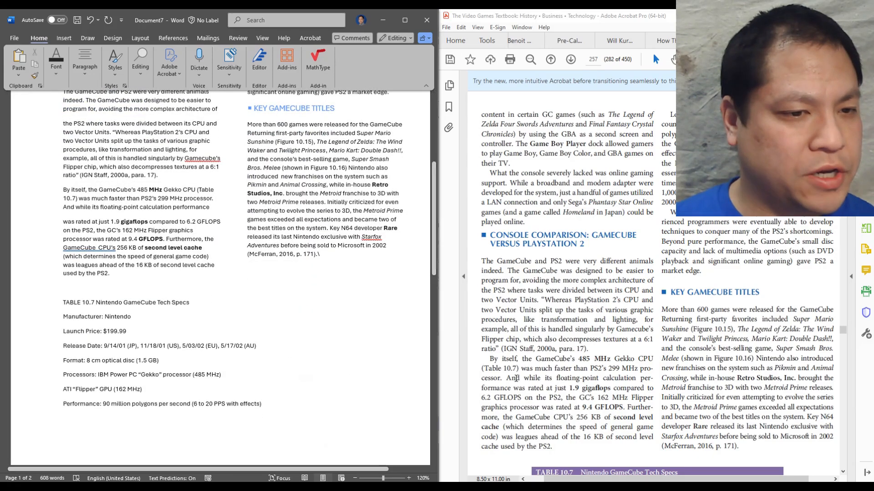
pyautogui.scroll(-5, 517, 379)
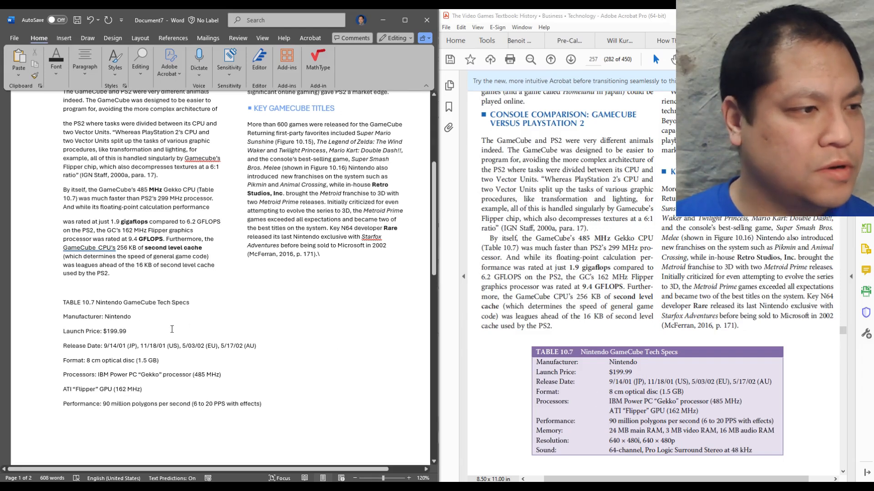
pyautogui.click(93, 291)
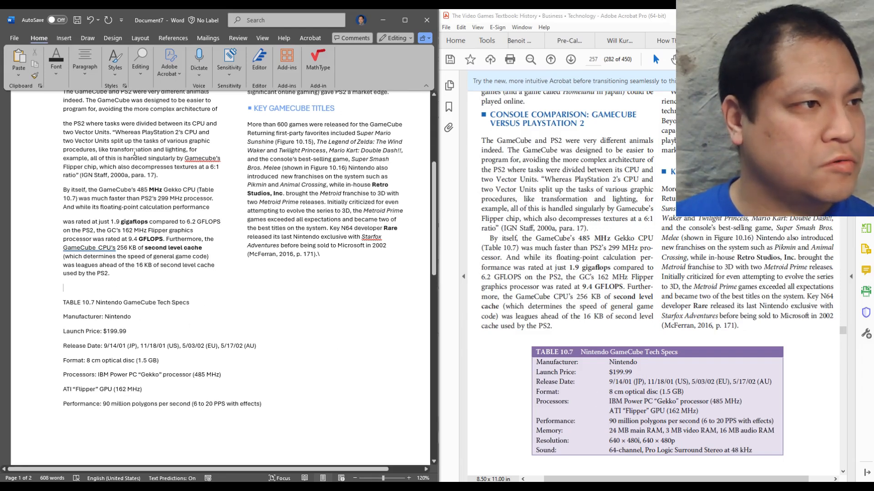
pyautogui.click(61, 40)
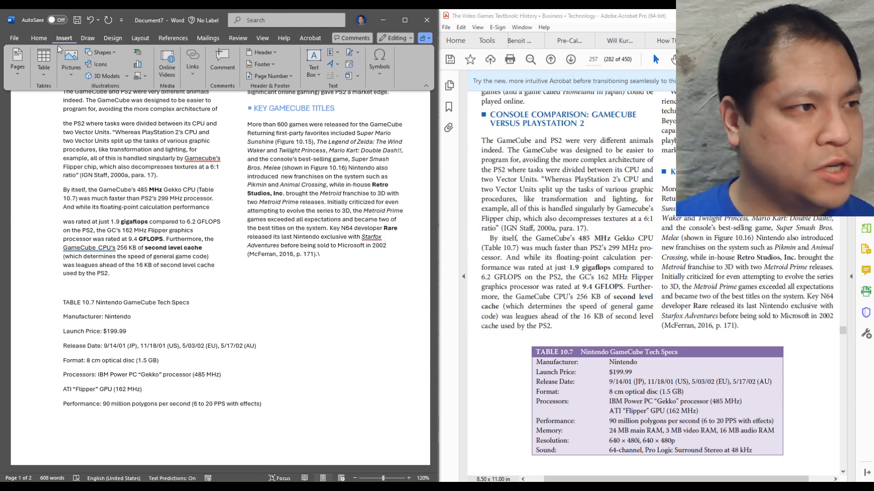
pyautogui.click(47, 71)
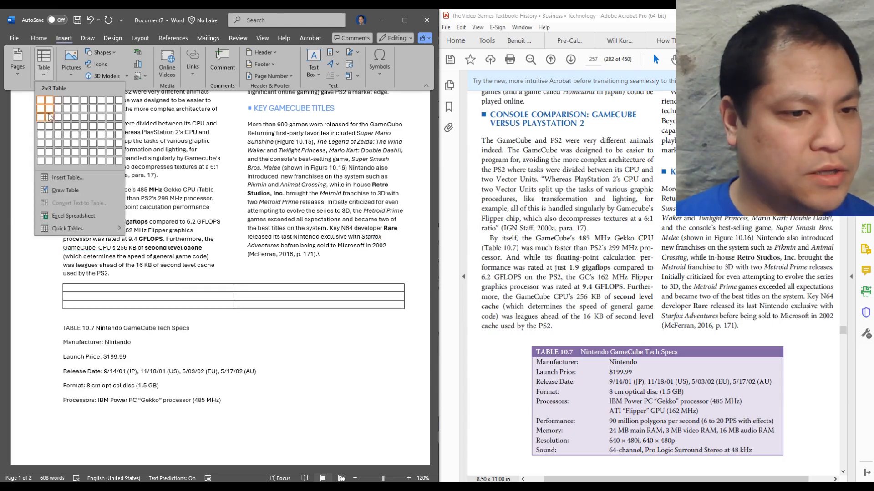
pyautogui.click(51, 160)
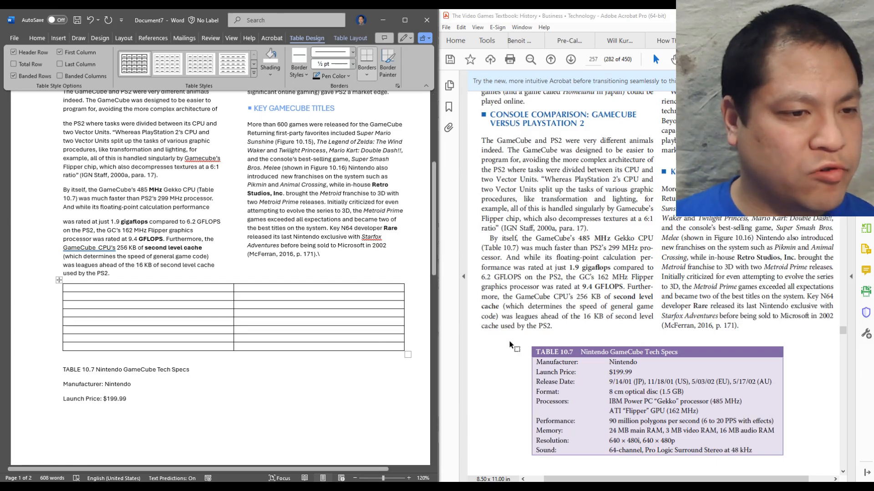
# Step: Compare the title row and the label and value rows of the PDF's Table 10.7 with the empty table's first rows
pyautogui.moveTo(537, 353); pyautogui.dragTo(679, 352)
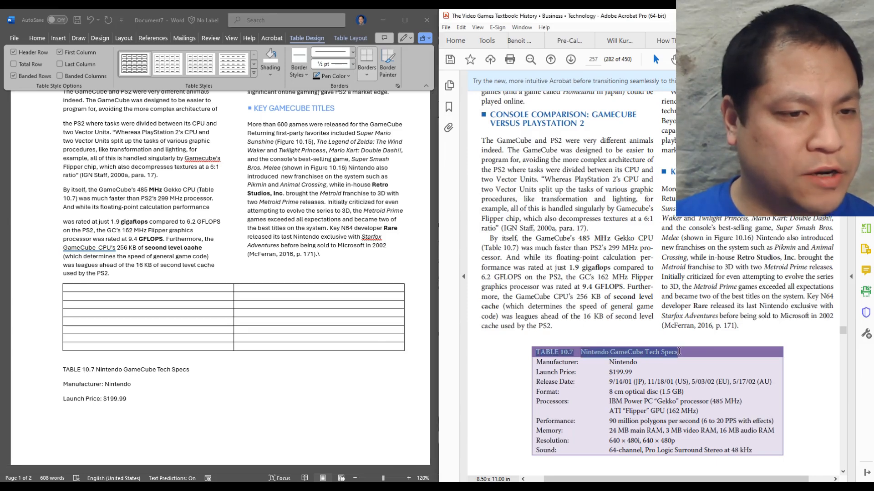
pyautogui.click(689, 355)
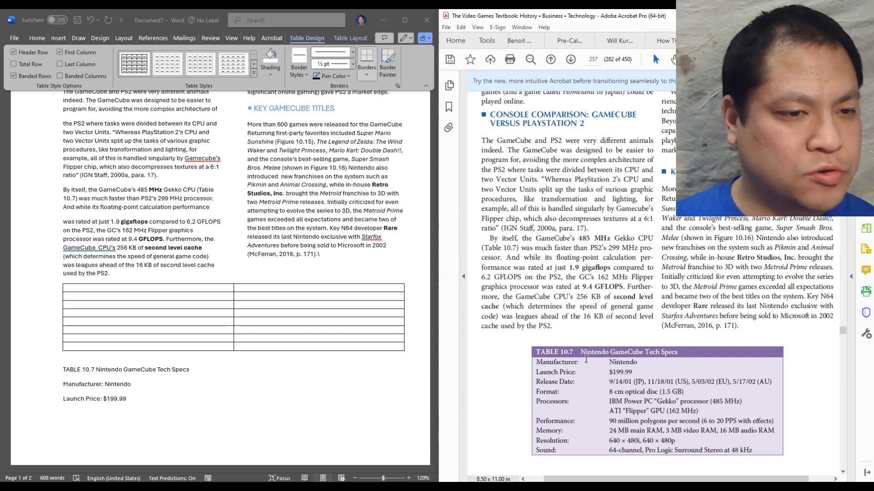
pyautogui.moveTo(537, 353); pyautogui.dragTo(637, 363)
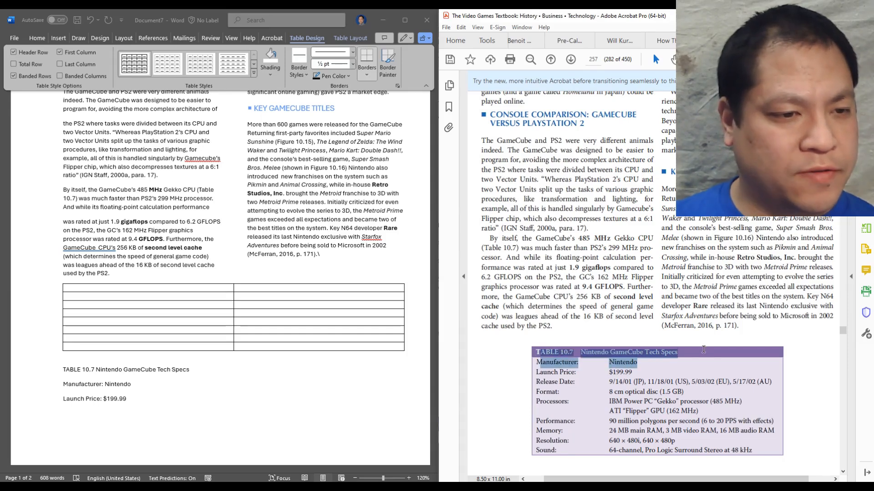
pyautogui.click(593, 381)
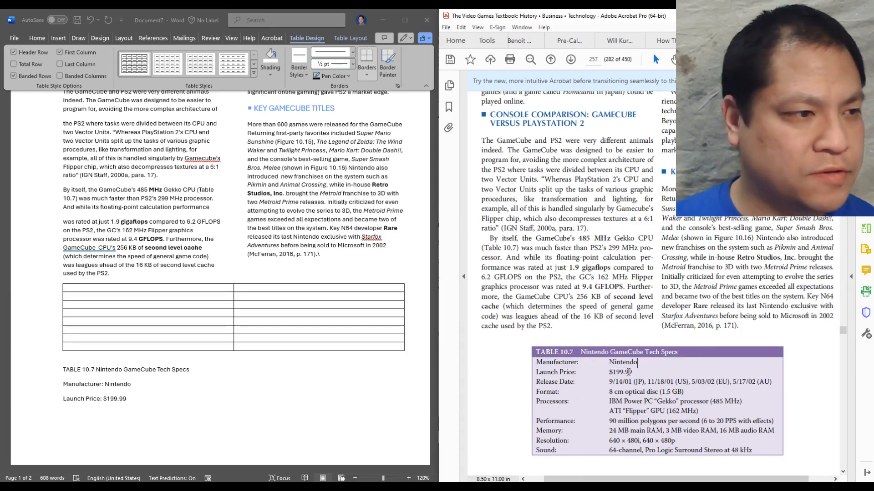
pyautogui.click(249, 293)
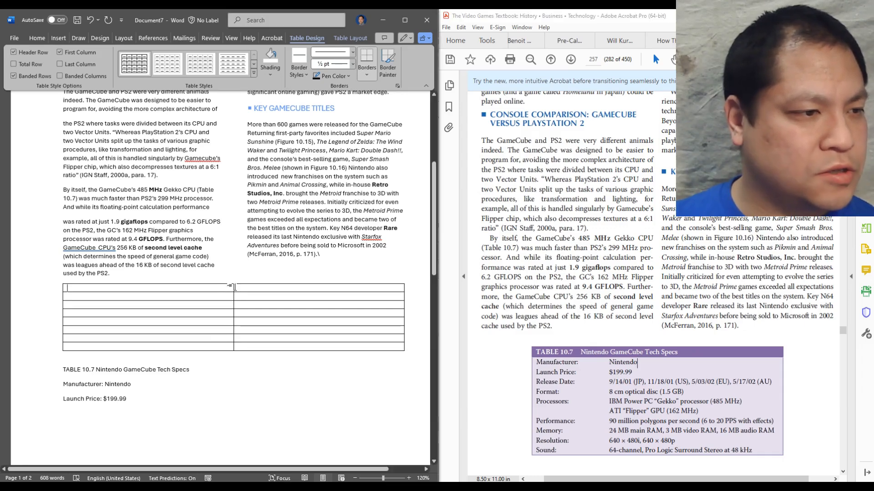
pyautogui.moveTo(223, 289); pyautogui.dragTo(260, 291)
pyautogui.click(193, 298)
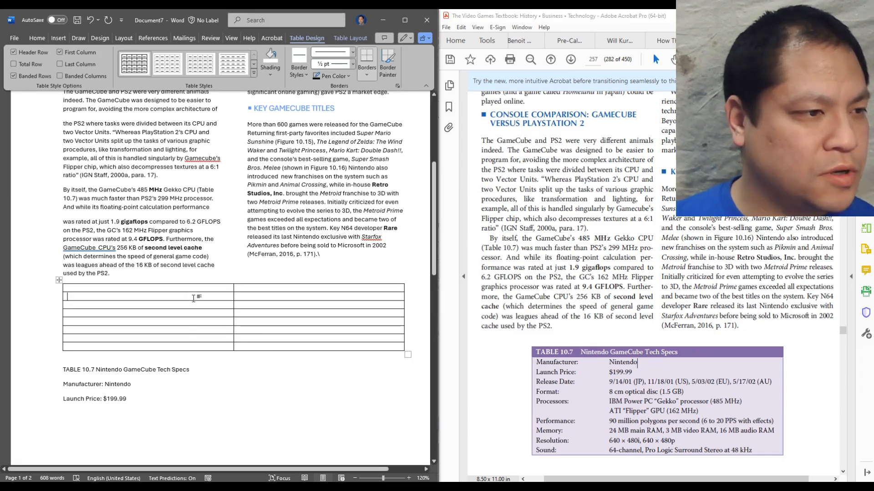
# Step: Merge the two cells of the empty table's first row into a single title cell
pyautogui.click(181, 284)
pyautogui.click(173, 289)
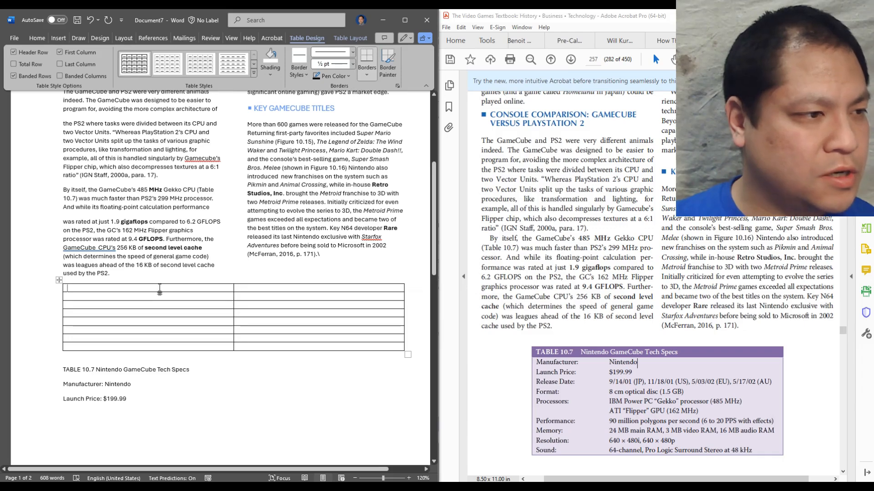
pyautogui.moveTo(160, 289); pyautogui.dragTo(244, 288)
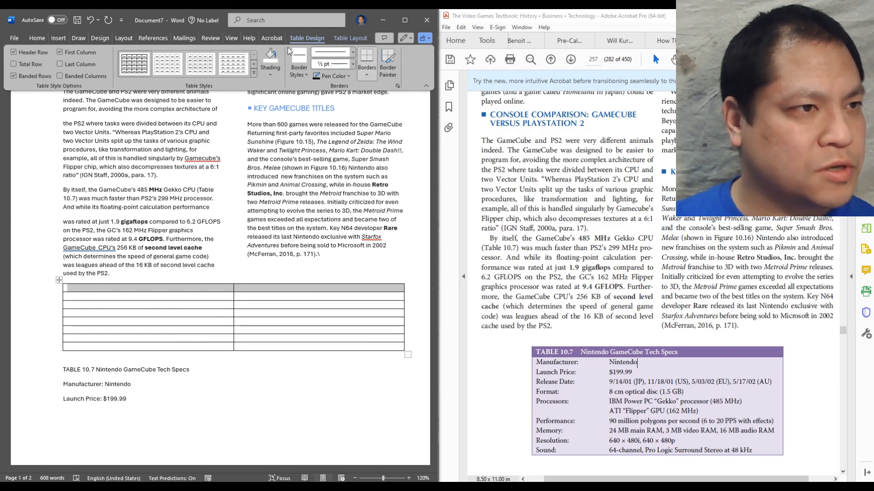
pyautogui.click(346, 37)
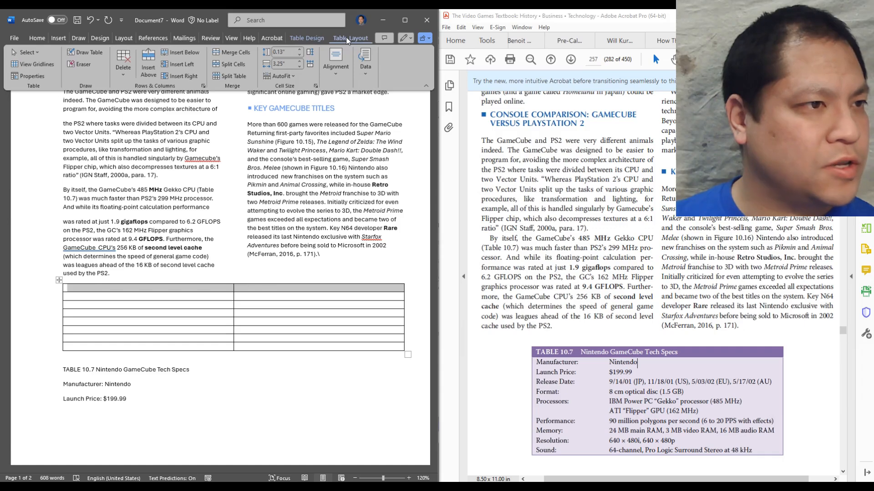
pyautogui.click(232, 53)
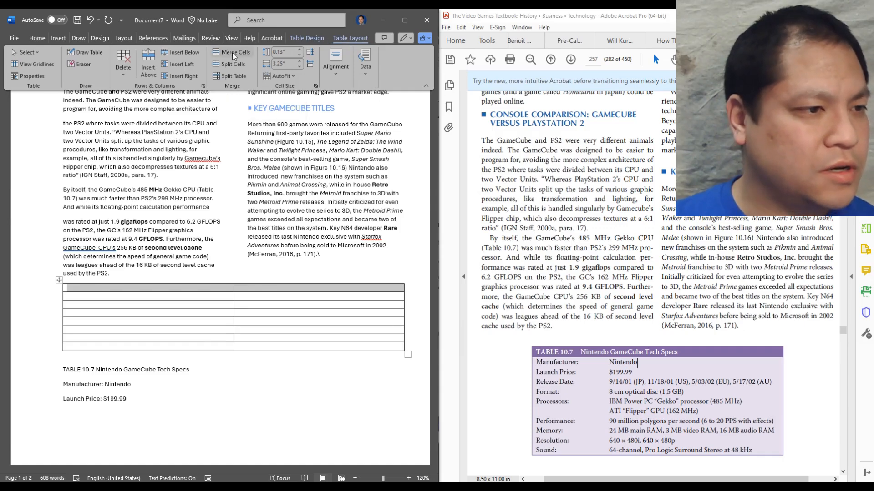
pyautogui.click(271, 296)
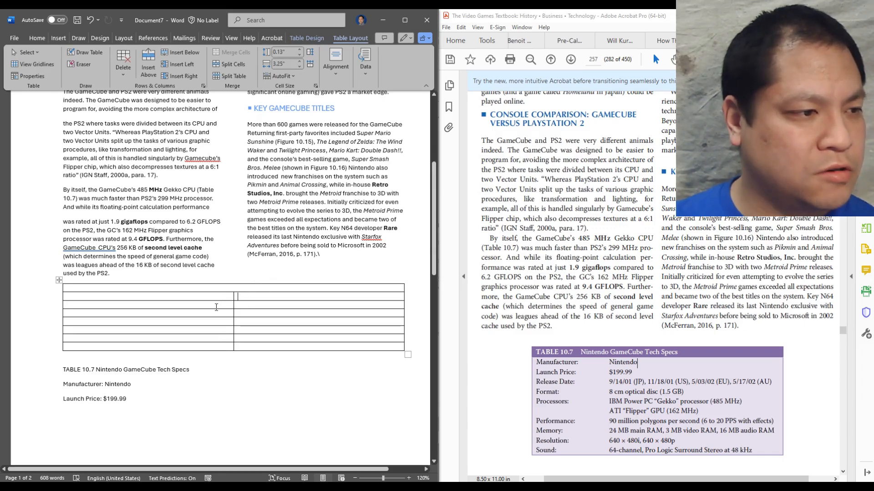
pyautogui.click(251, 306)
# Step: Move the "TABLE 10.7 Nintendo GameCube Tech Specs" line from below the table into the merged first row
pyautogui.click(74, 373)
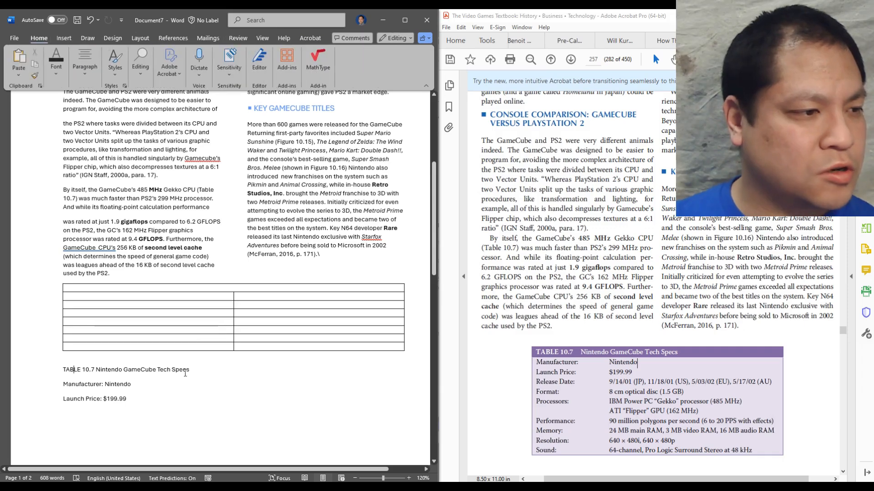
pyautogui.moveTo(191, 372); pyautogui.dragTo(50, 373)
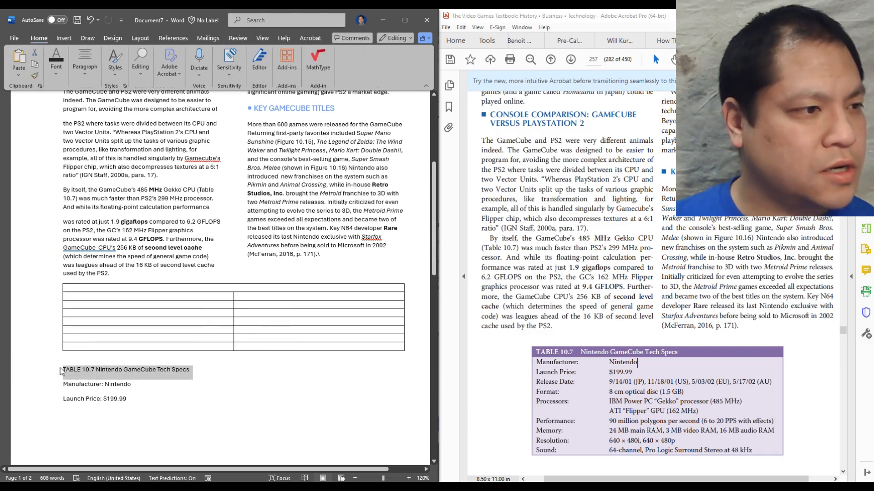
pyautogui.hotkey('ctrl', 'x')
pyautogui.click(98, 289)
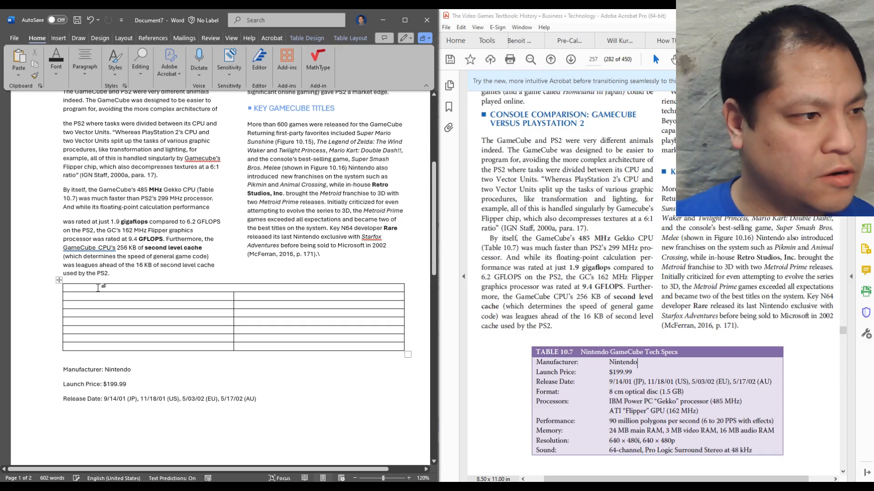
pyautogui.hotkey('ctrl', 'v')
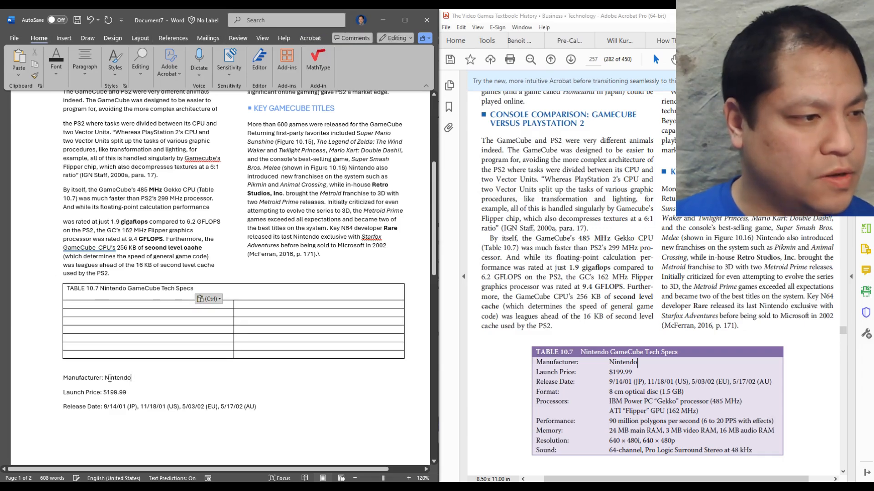
# Step: Move "Manufacturer:" and its value "Nintendo" from below the table into the label and value cells of the second row
pyautogui.click(137, 379)
pyautogui.doubleClick(117, 378)
pyautogui.doubleClick(91, 377)
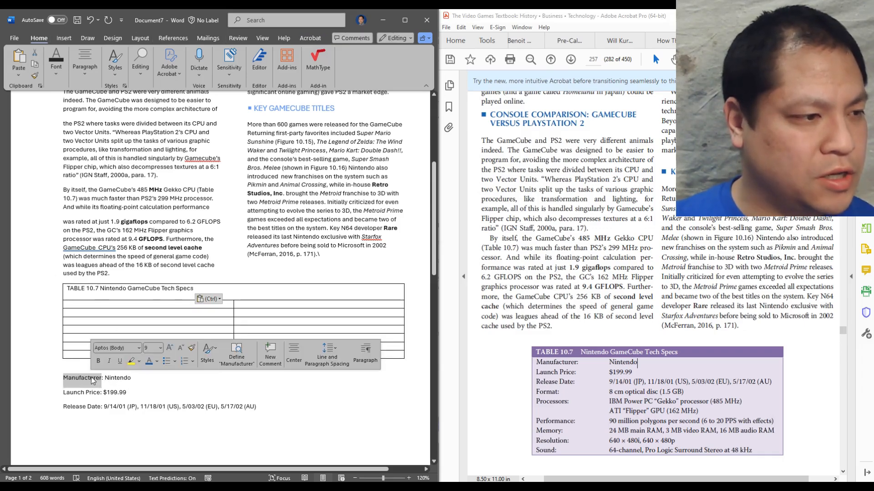
pyautogui.doubleClick(116, 380)
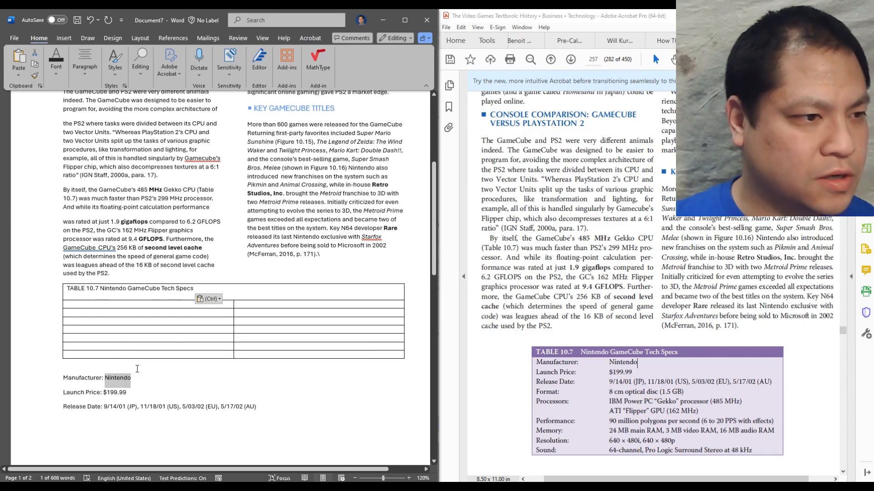
pyautogui.hotkey('ctrl', 'x')
pyautogui.click(249, 305)
pyautogui.hotkey('ctrl', 'v')
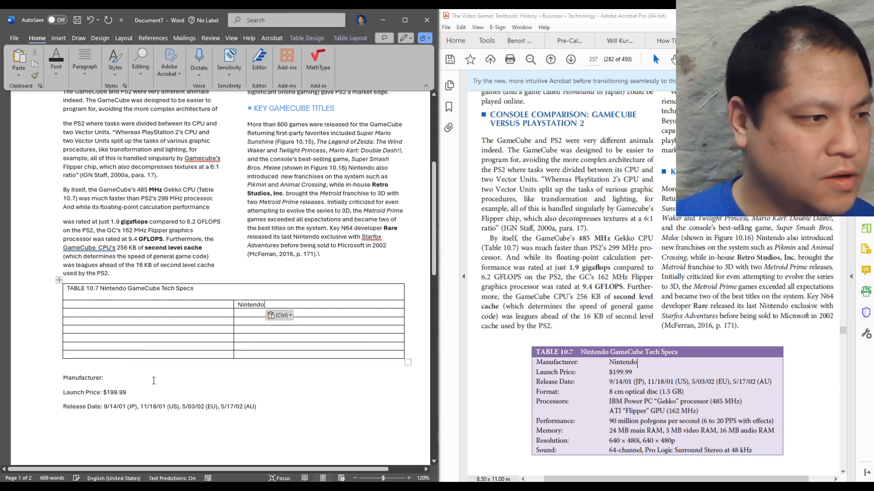
pyautogui.tripleClick(98, 378)
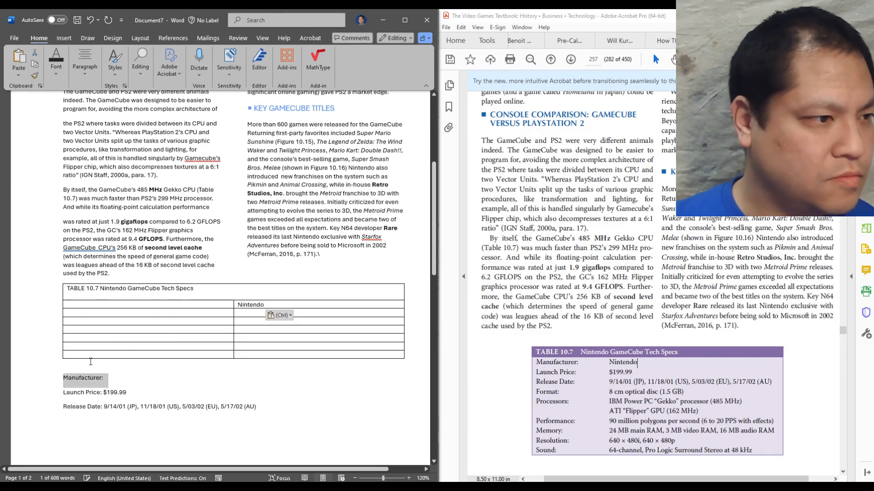
pyautogui.hotkey('ctrl', 'x')
pyautogui.click(116, 305)
pyautogui.hotkey('ctrl', 'v')
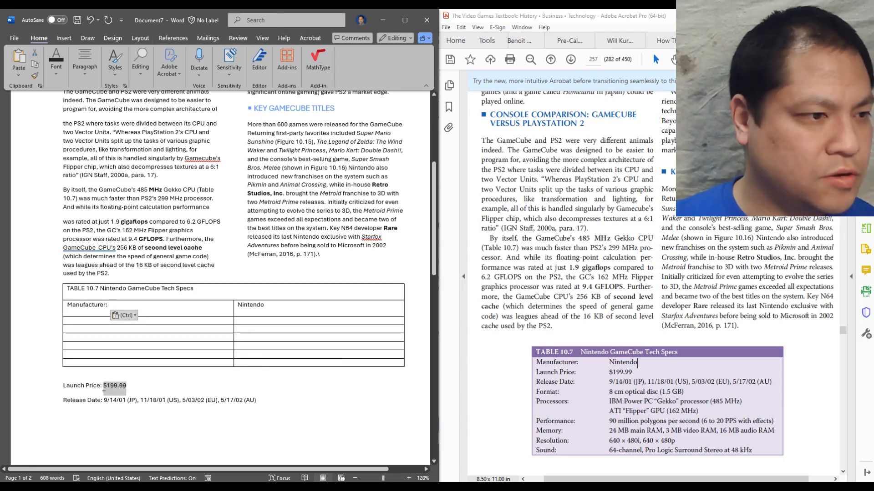
# Step: Move "Launch Price:" and its value "$199.99" into the label and value cells of the third row
pyautogui.doubleClick(119, 385)
pyautogui.hotkey('ctrl', 'x')
pyautogui.click(249, 321)
pyautogui.hotkey('ctrl', 'v')
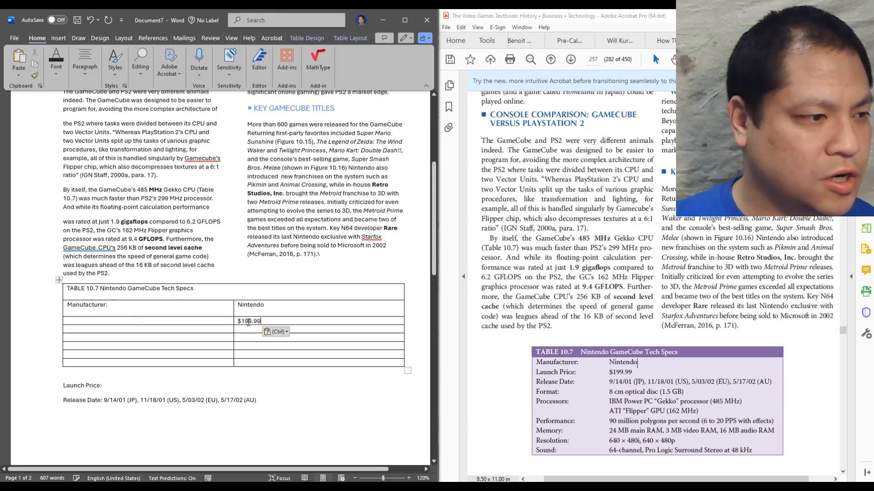
pyautogui.tripleClick(61, 393)
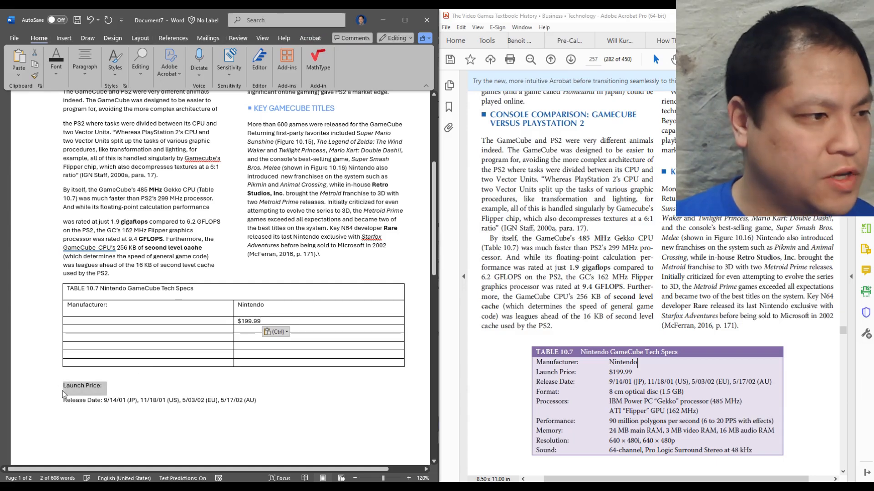
pyautogui.hotkey('ctrl', 'x')
pyautogui.click(88, 323)
pyautogui.hotkey('ctrl', 'v')
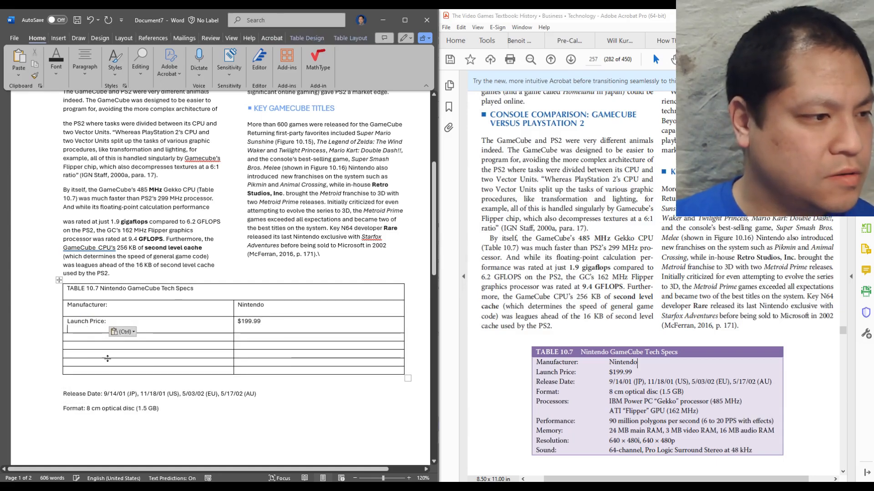
# Step: Move "Release Date:" and its four regional dates into the label and value cells of the fourth row
pyautogui.click(110, 395)
pyautogui.click(59, 399)
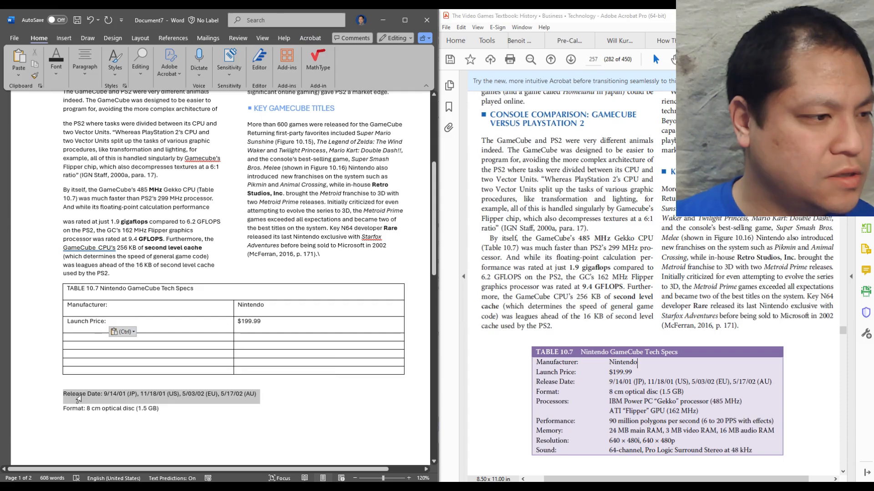
pyautogui.click(104, 395)
pyautogui.moveTo(104, 394); pyautogui.dragTo(257, 391)
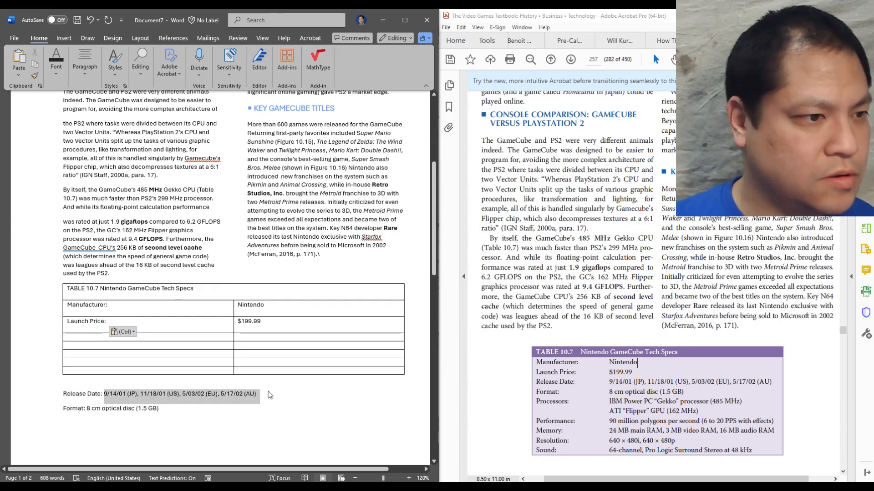
pyautogui.hotkey('ctrl', 'x')
pyautogui.click(251, 335)
pyautogui.hotkey('ctrl', 'v')
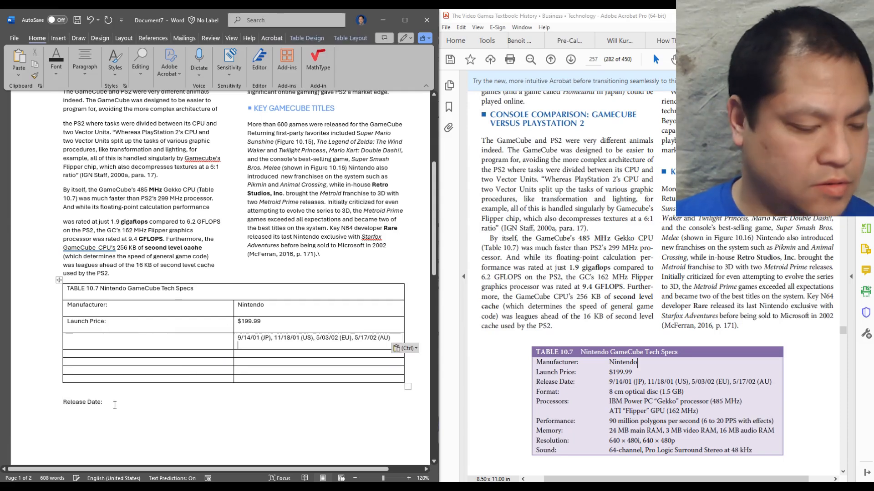
pyautogui.click(58, 403)
pyautogui.hotkey('ctrl', 'x')
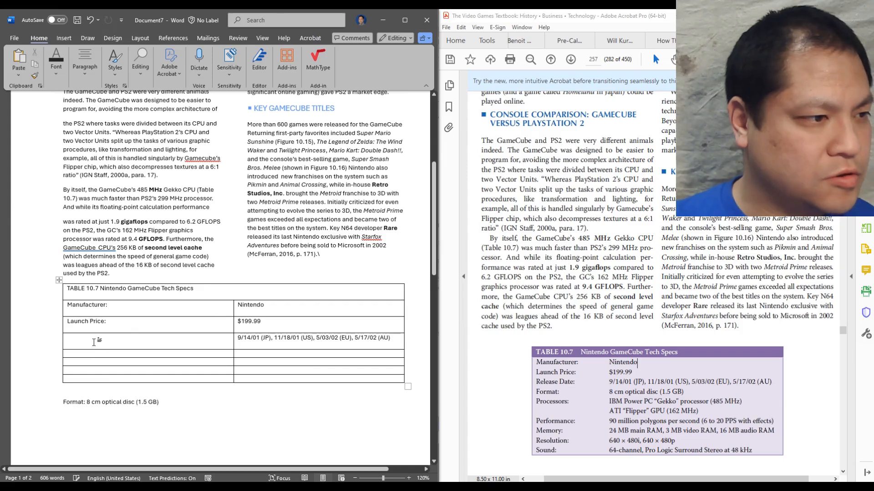
pyautogui.click(93, 342)
pyautogui.hotkey('ctrl', 'v')
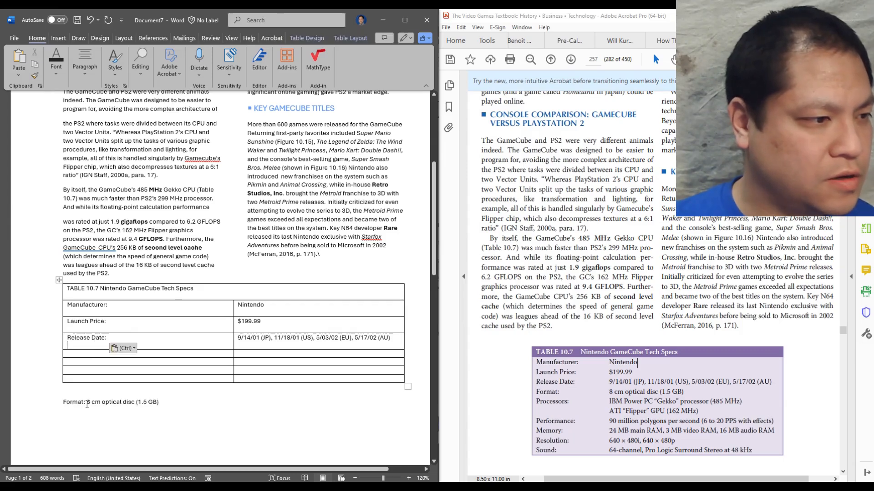
# Step: Move the Format label and its value "8 cm optical disc (1.5 GB)" into the two cells of the fifth row
pyautogui.moveTo(86, 404); pyautogui.dragTo(222, 410)
pyautogui.hotkey('ctrl', 'x')
pyautogui.click(241, 353)
pyautogui.hotkey('ctrl', 'v')
pyautogui.click(47, 414)
pyautogui.hotkey('ctrl', 'x')
pyautogui.click(91, 356)
pyautogui.hotkey('ctrl', 'v')
# Step: Move "Processors:" and both values, the IBM Power PC "Gekko" and ATI "Flipper" GPU lines, into the sixth row without a trailing blank line
pyautogui.hotkey('ctrl', 'x')
pyautogui.click(254, 370)
pyautogui.hotkey('ctrl', 'v')
pyautogui.scroll(-3, 181, 398)
pyautogui.moveTo(64, 381); pyautogui.dragTo(108, 381)
pyautogui.hotkey('ctrl', 'x')
pyautogui.click(91, 214)
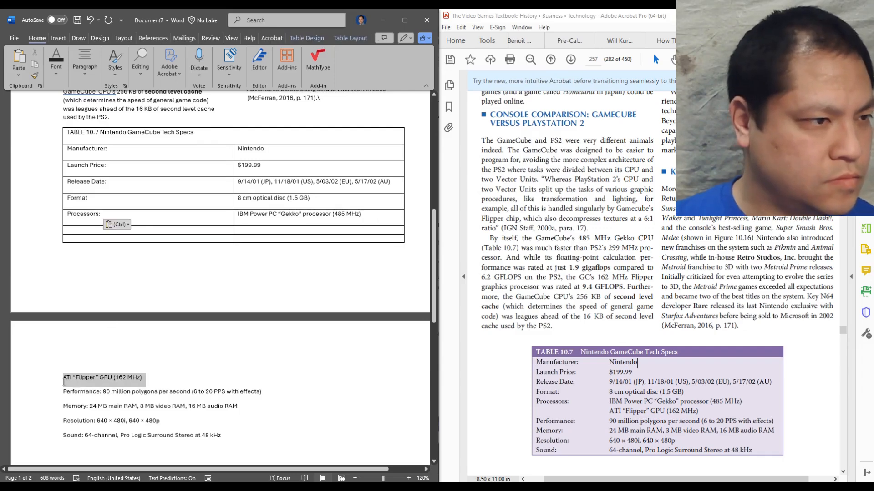
pyautogui.hotkey('ctrl', 'x')
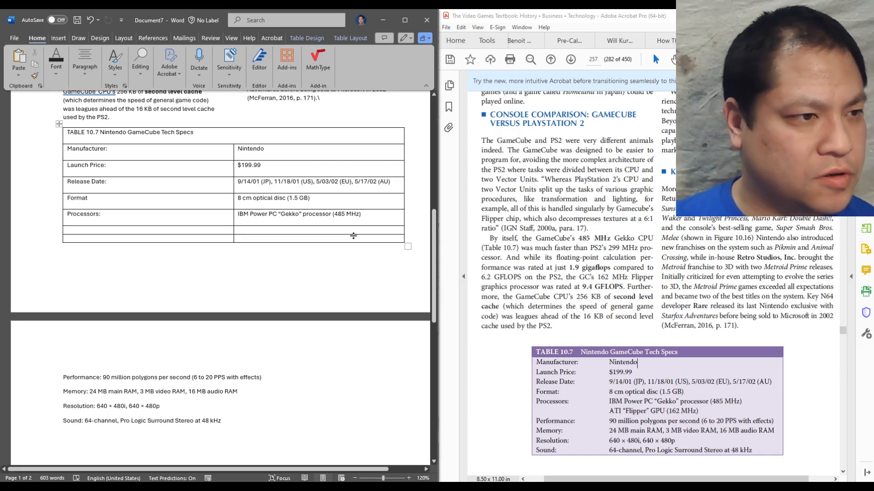
pyautogui.hotkey('ctrl', 'v')
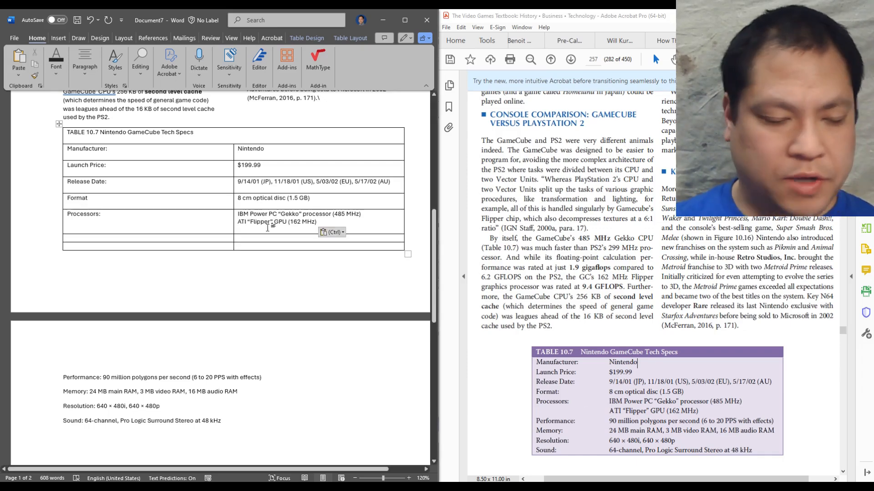
pyautogui.press('BackSpace')
# Step: Move "Performance:" and its value "90 million polygons per second (6 to 20 PPS with effects)" into the seventh row
pyautogui.moveTo(102, 378); pyautogui.dragTo(261, 378)
pyautogui.hotkey('ctrl', 'x')
pyautogui.click(254, 230)
pyautogui.hotkey('ctrl', 'v')
pyautogui.click(42, 377)
pyautogui.hotkey('ctrl', 'x')
pyautogui.click(96, 231)
pyautogui.hotkey('ctrl', 'v')
# Step: Move "Memory:" and its value "24 MB main RAM, 3 MB video RAM, 16 MB audio RAM" into the eighth row
pyautogui.moveTo(90, 377); pyautogui.dragTo(242, 378)
pyautogui.hotkey('ctrl', 'x')
pyautogui.click(263, 245)
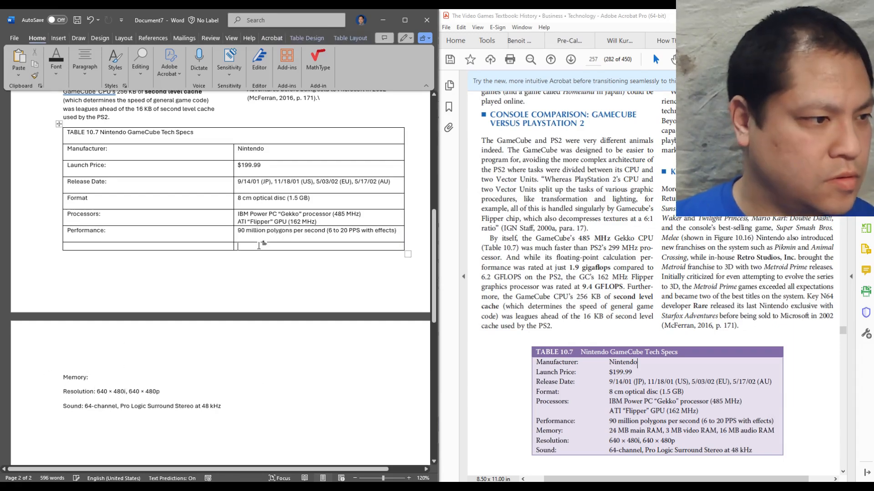
pyautogui.hotkey('ctrl', 'v')
pyautogui.click(42, 378)
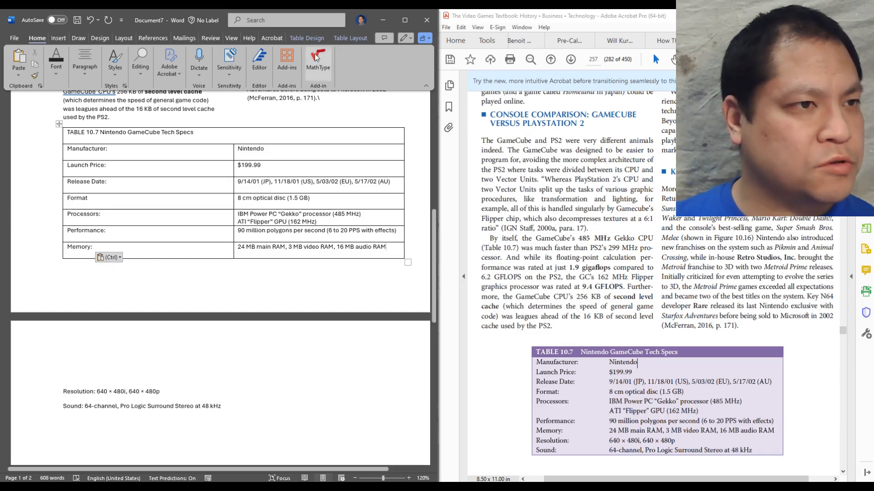
pyautogui.click(349, 40)
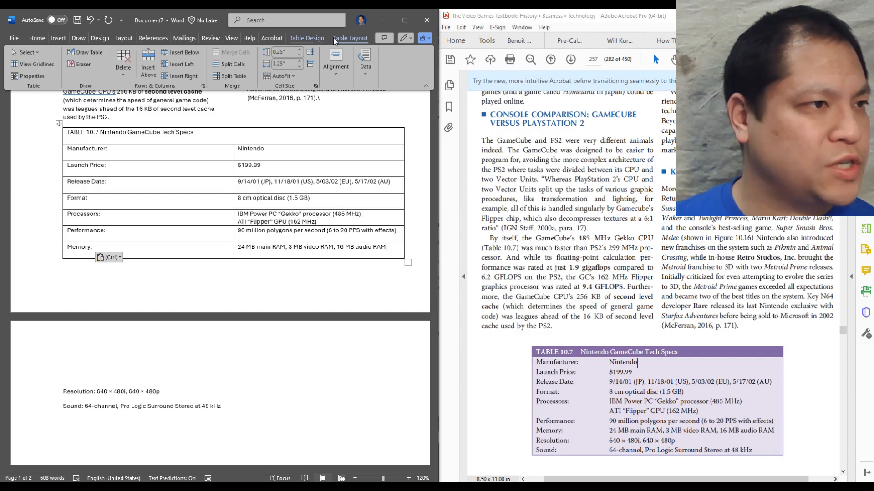
pyautogui.click(183, 54)
pyautogui.click(183, 54)
pyautogui.click(183, 54)
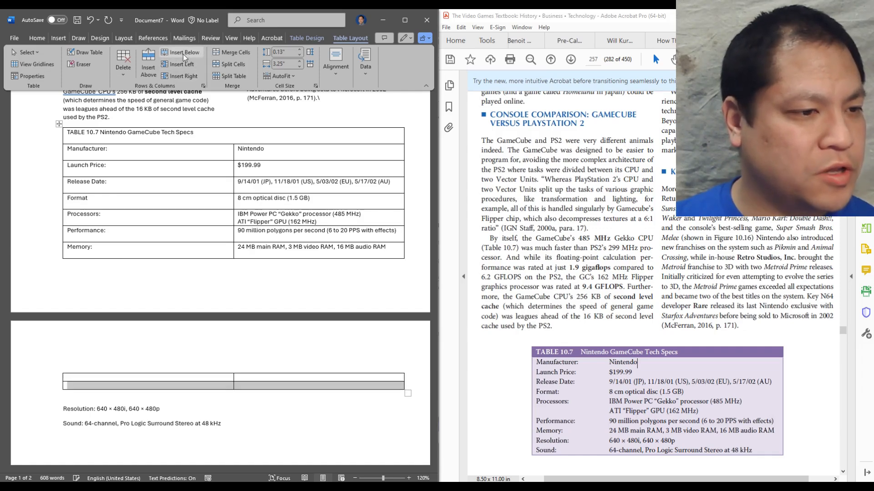
pyautogui.click(183, 53)
pyautogui.click(183, 53)
pyautogui.click(183, 54)
pyautogui.click(183, 53)
pyautogui.click(183, 53)
pyautogui.hotkey('ctrl', 'z')
pyautogui.hotkey('ctrl', 'z')
pyautogui.hotkey('ctrl', 'z')
pyautogui.hotkey('ctrl', 'z')
pyautogui.hotkey('ctrl', 'z')
pyautogui.hotkey('ctrl', 'z')
pyautogui.hotkey('ctrl', 'z')
pyautogui.hotkey('ctrl', 'z')
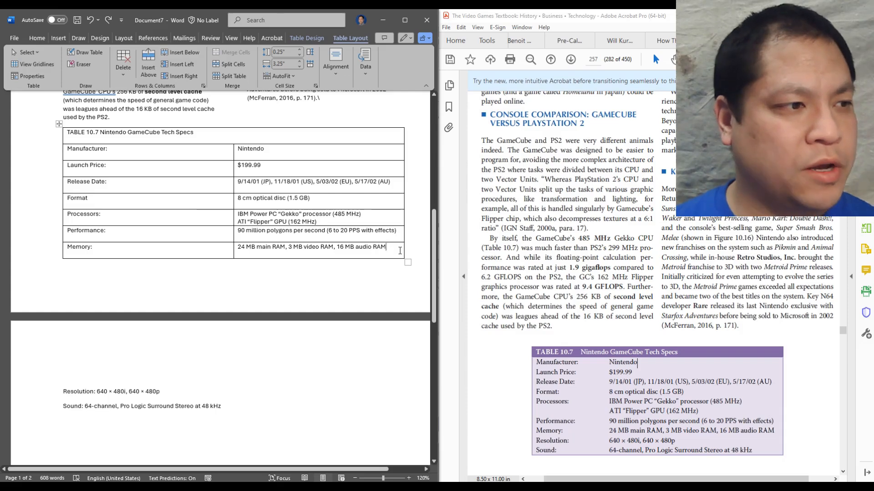
# Step: Append two rows to the table's end and move "Resolution:" and "640 × 480i, 640 × 480p" into the first of them
pyautogui.press('Tab')
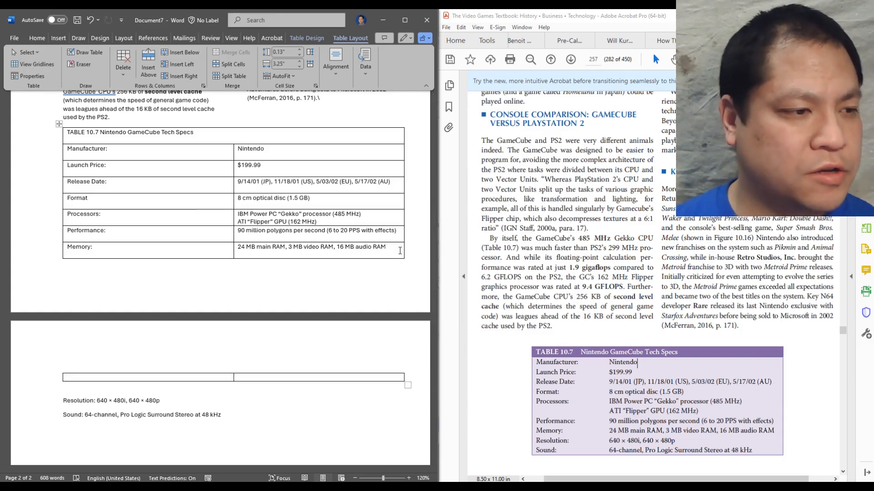
pyautogui.press('Tab')
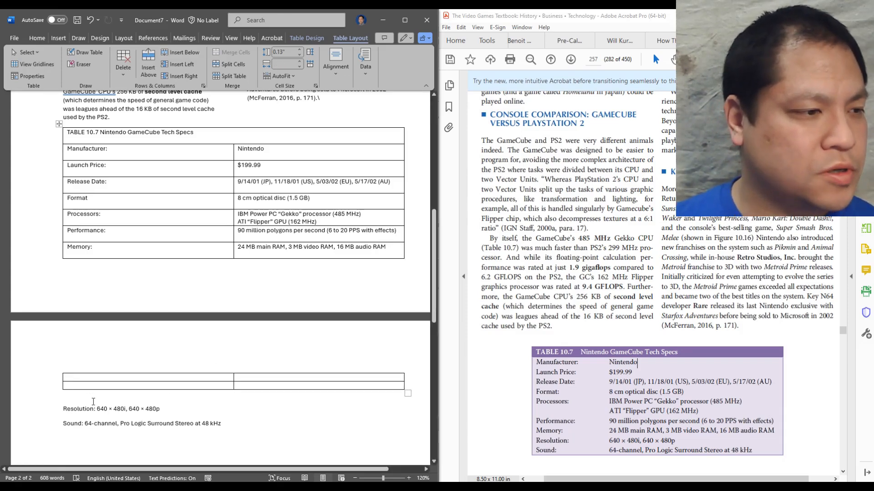
pyautogui.moveTo(97, 409); pyautogui.dragTo(161, 409)
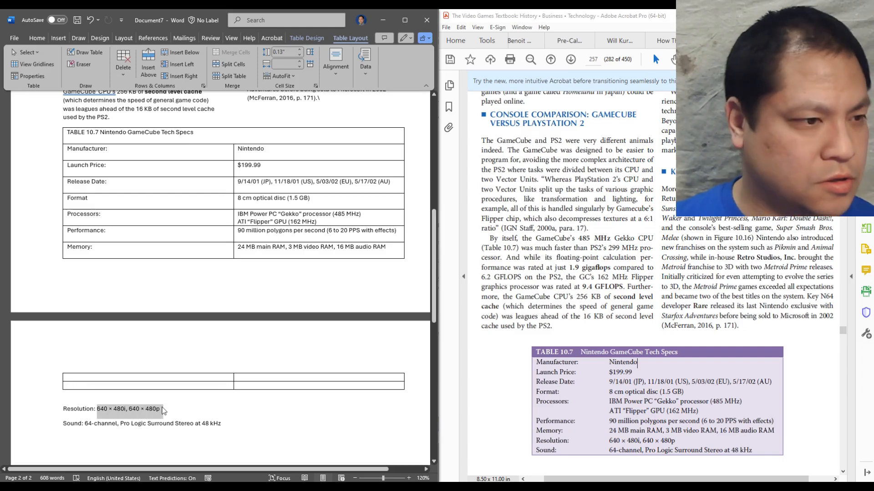
pyautogui.hotkey('ctrl', 'x')
pyautogui.click(236, 381)
pyautogui.hotkey('ctrl', 'v')
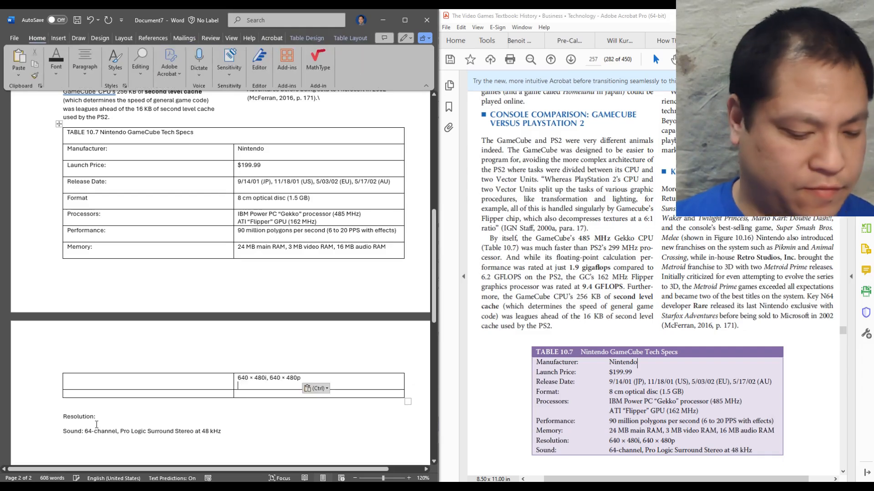
pyautogui.click(39, 421)
pyautogui.hotkey('ctrl', 'x')
pyautogui.click(114, 382)
pyautogui.hotkey('ctrl', 'v')
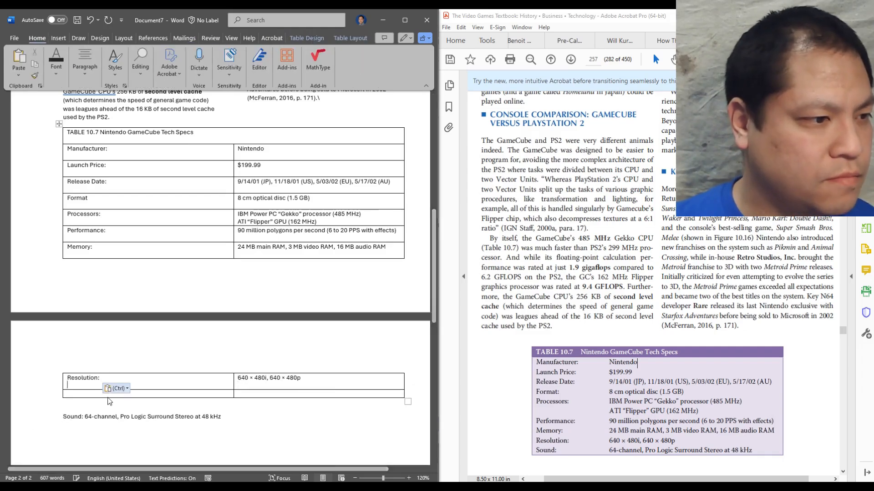
# Step: Move "Sound:" and its value "64-channel, Pro Logic Surround Stereo at 48 kHz" into the table's last row
pyautogui.moveTo(85, 416); pyautogui.dragTo(223, 417)
pyautogui.hotkey('ctrl', 'x')
pyautogui.click(237, 394)
pyautogui.hotkey('ctrl', 'v')
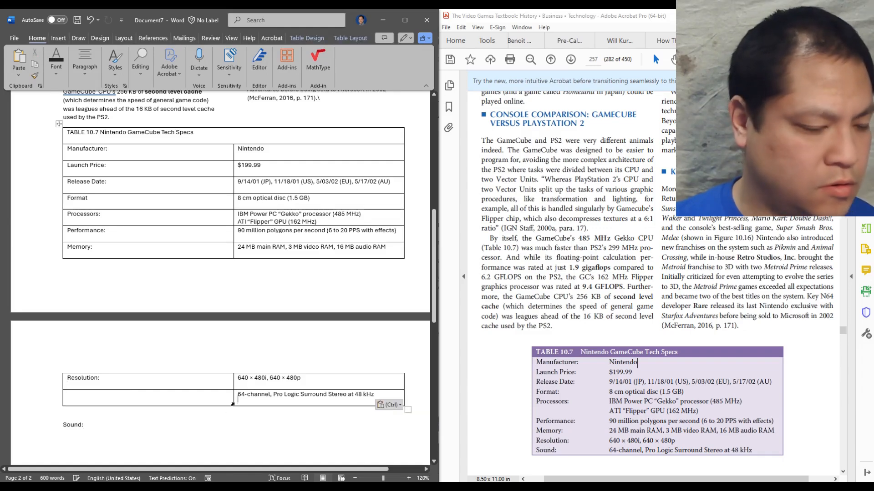
pyautogui.click(40, 432)
pyautogui.hotkey('ctrl', 'x')
pyautogui.click(89, 396)
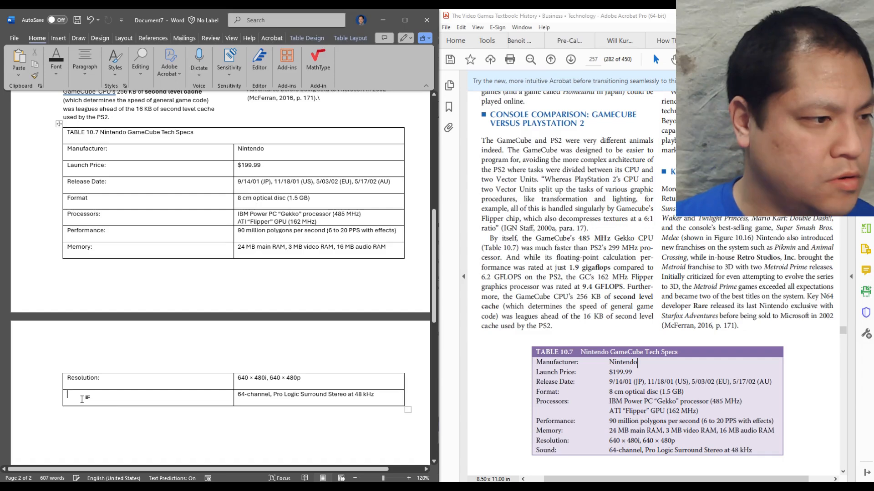
pyautogui.hotkey('ctrl', 'v')
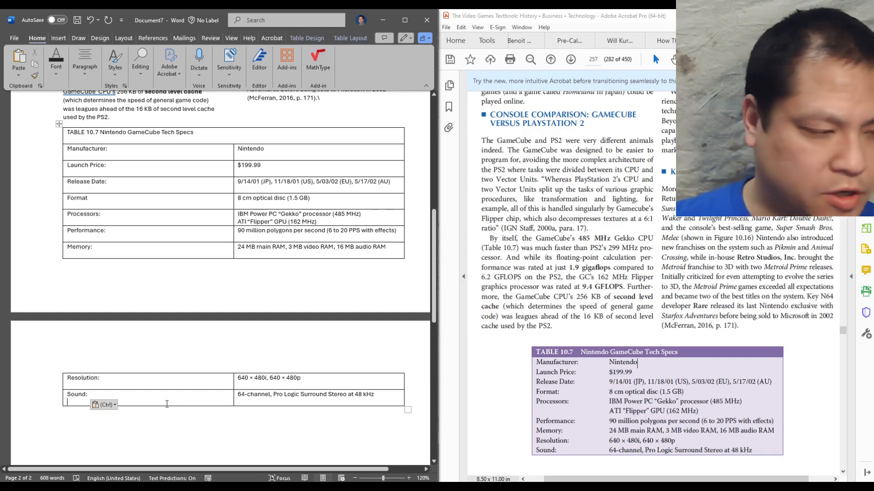
# Step: Remove the trailing blank lines from the Sound and Resolution rows
pyautogui.press('BackSpace')
pyautogui.click(241, 404)
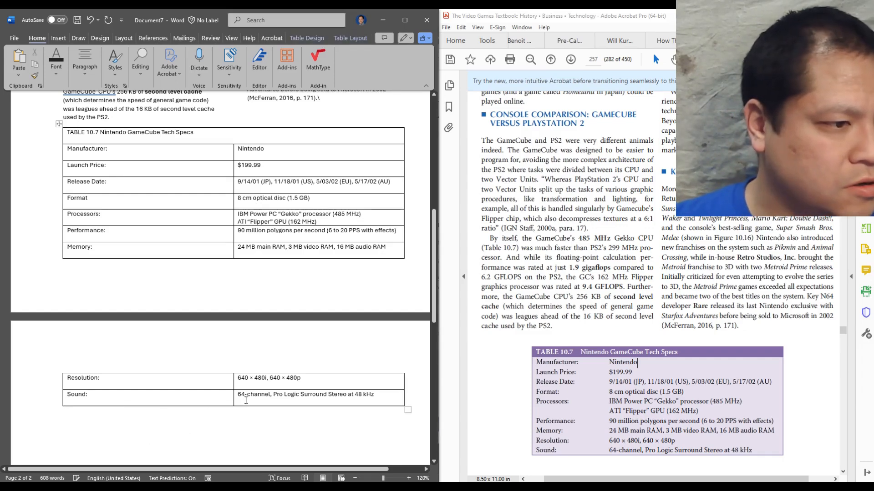
pyautogui.press('BackSpace')
pyautogui.click(250, 386)
pyautogui.press('BackSpace')
pyautogui.press('Delete')
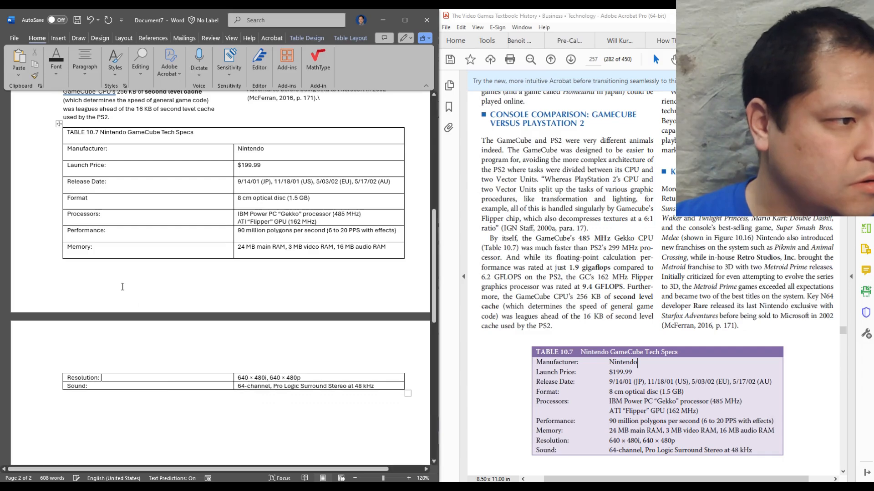
# Step: Remove the trailing blank lines from both columns of the rows from Manufacturer through Memory
pyautogui.click(105, 253)
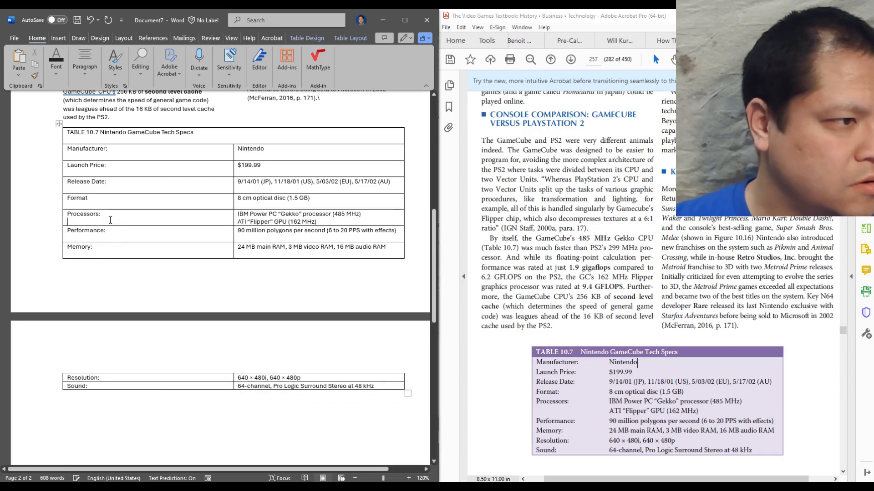
pyautogui.press('BackSpace')
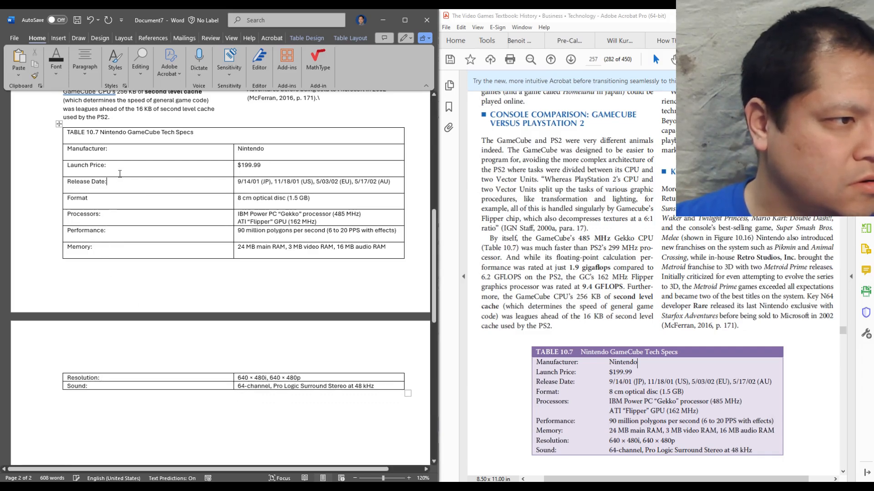
pyautogui.click(119, 166)
pyautogui.press('Delete')
pyautogui.click(119, 156)
pyautogui.press('BackSpace')
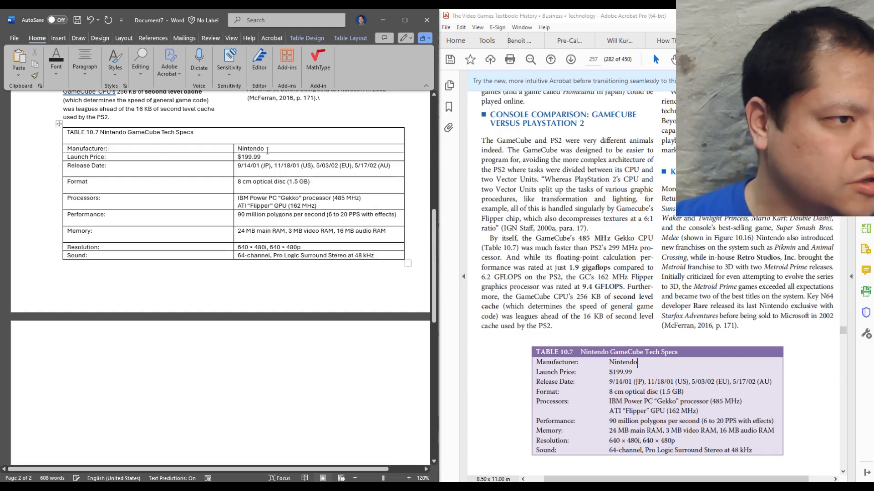
pyautogui.scroll(3, 273, 172)
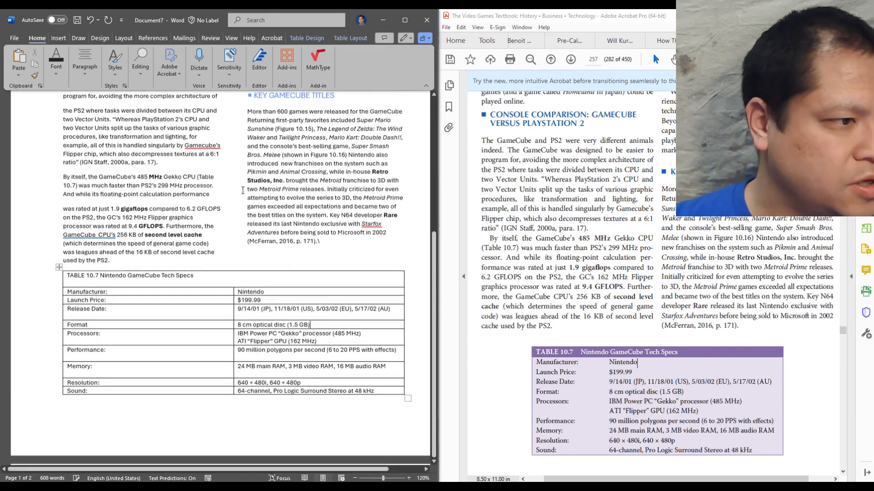
pyautogui.press('BackSpace')
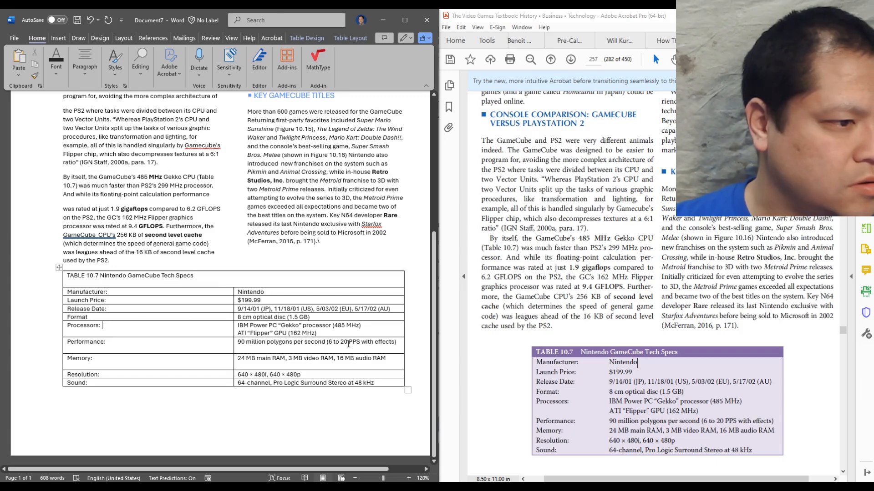
pyautogui.press('BackSpace')
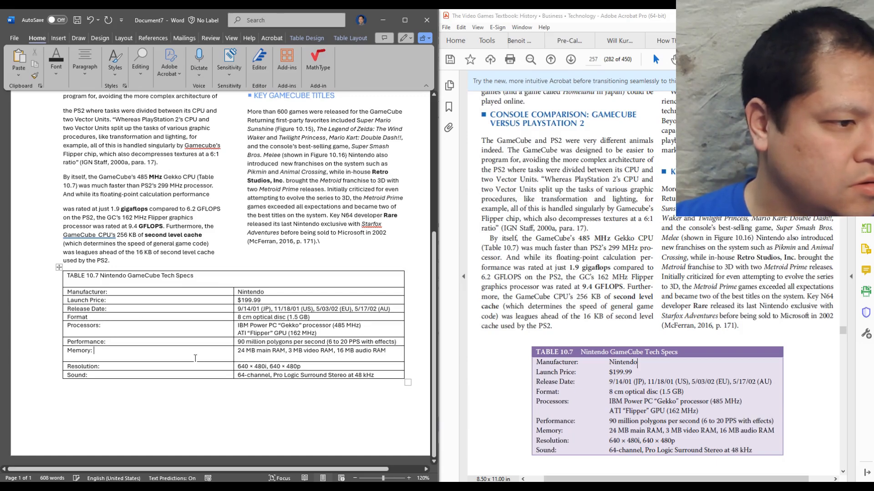
pyautogui.press('BackSpace')
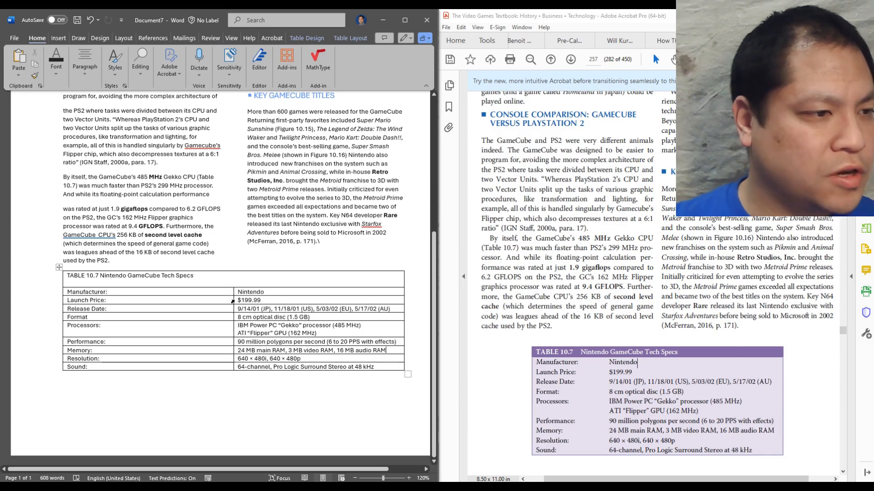
# Step: Narrow the table's label column by moving the divider closer to the labels, widening the value column
pyautogui.moveTo(234, 299); pyautogui.dragTo(156, 300)
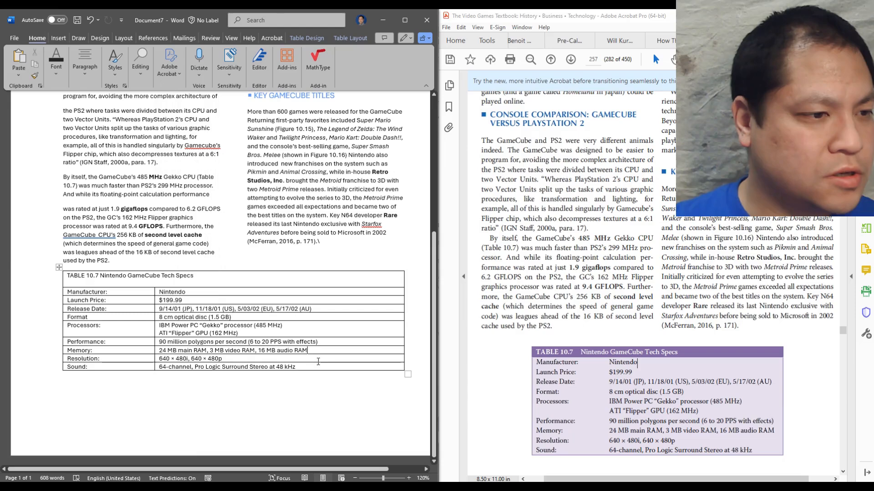
pyautogui.click(305, 368)
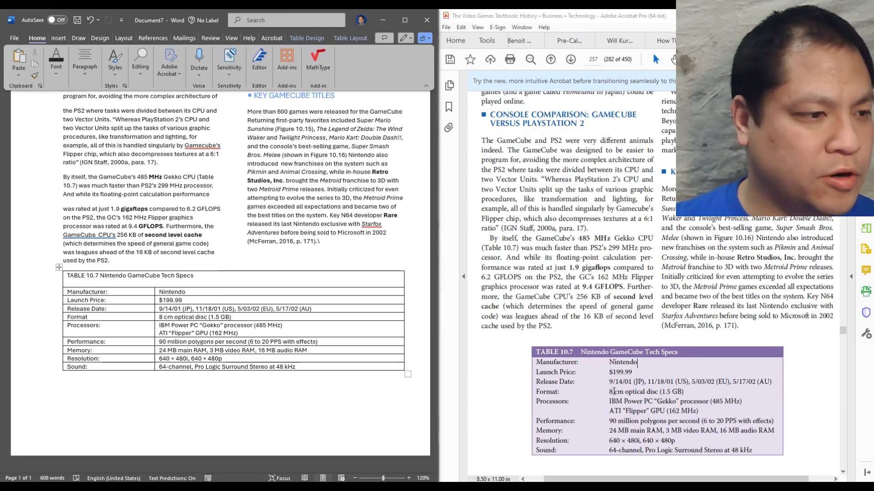
# Step: Shade all rows from Manufacturer to Sound with a custom light lavender from the standard color palette
pyautogui.moveTo(296, 367)
pyautogui.mouseDown()
pyautogui.moveTo(253, 366)
pyautogui.moveTo(237, 349)
pyautogui.moveTo(137, 328)
pyautogui.moveTo(109, 293)
pyautogui.mouseUp()
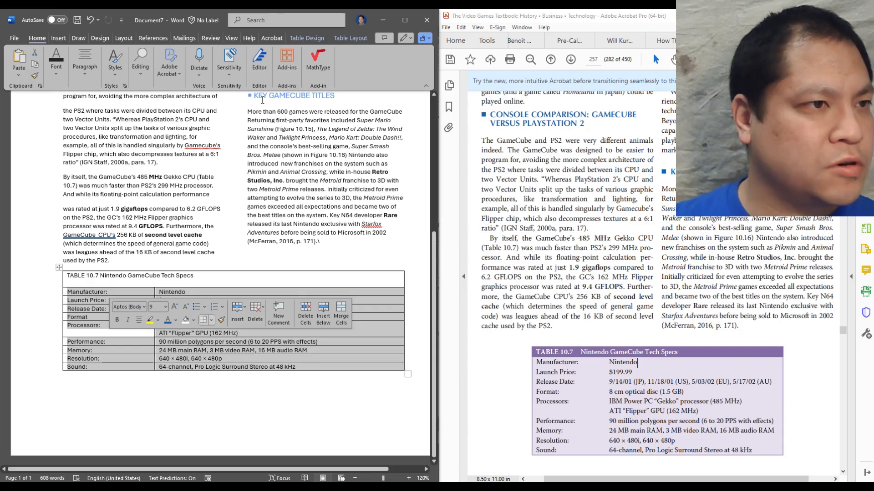
pyautogui.click(343, 38)
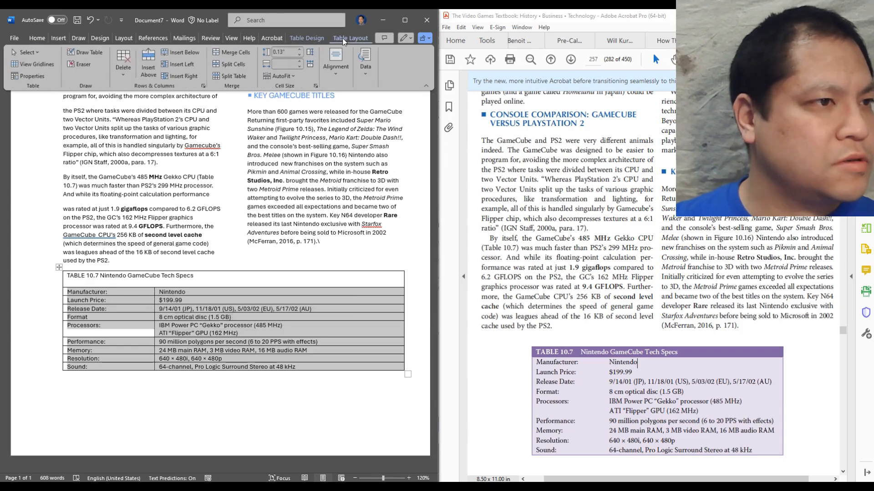
pyautogui.click(316, 38)
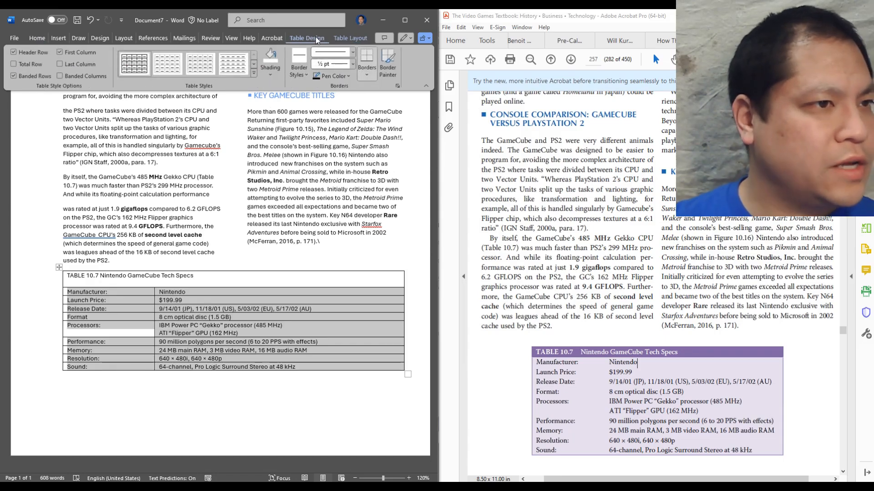
pyautogui.click(268, 77)
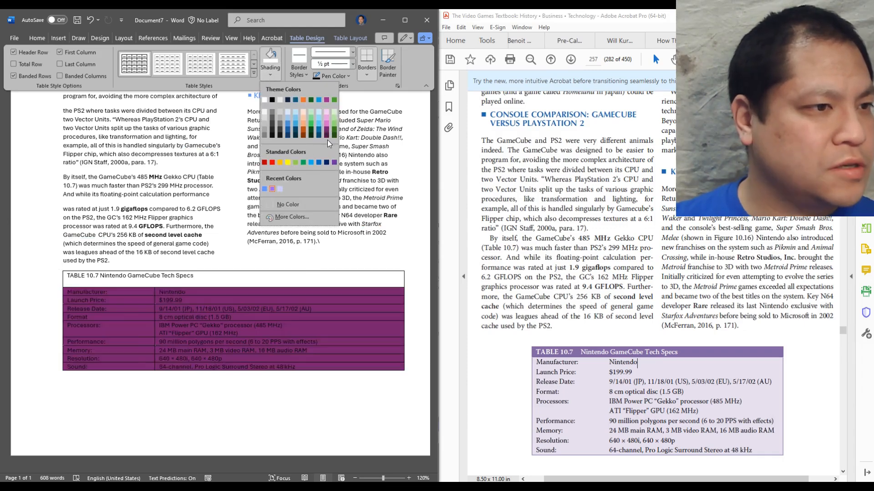
pyautogui.click(288, 218)
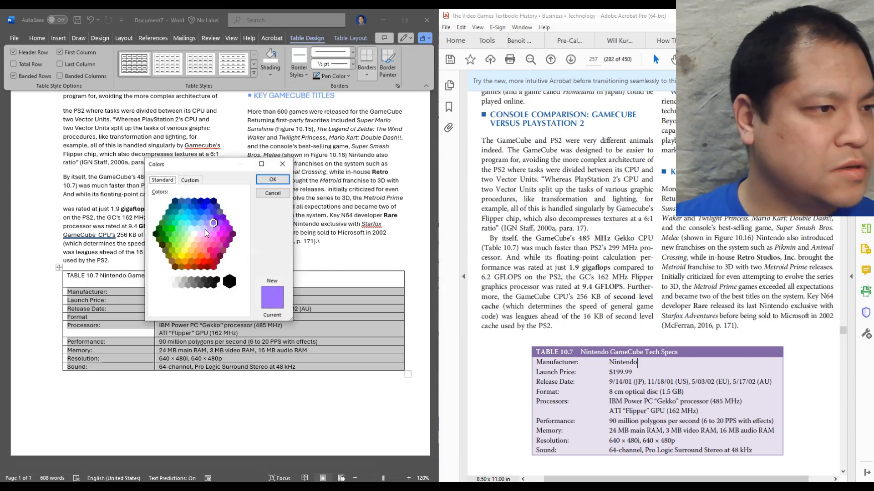
pyautogui.click(198, 228)
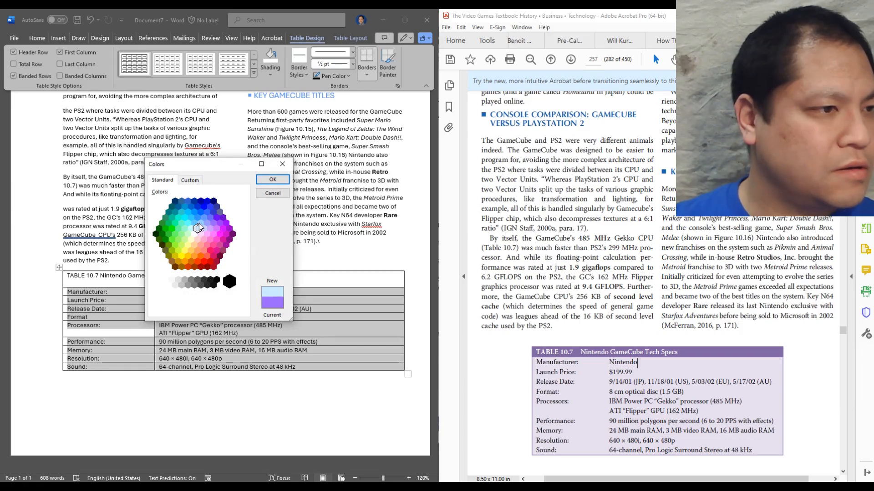
pyautogui.click(203, 228)
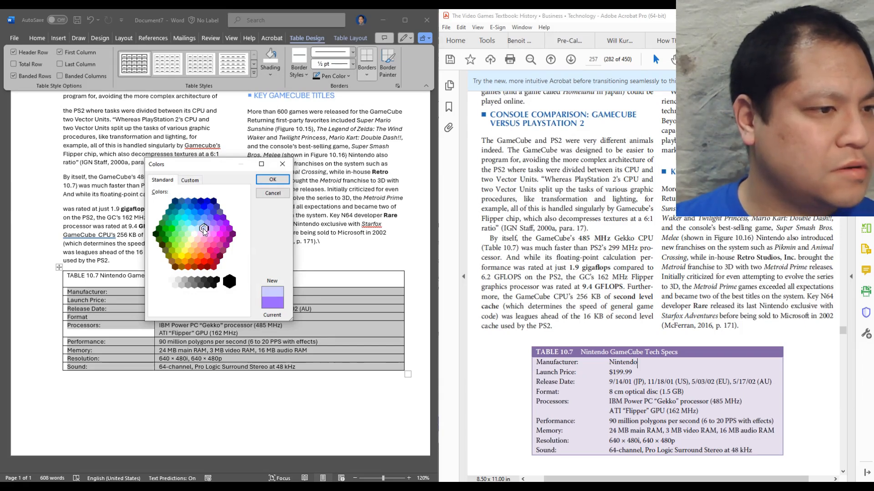
pyautogui.click(271, 180)
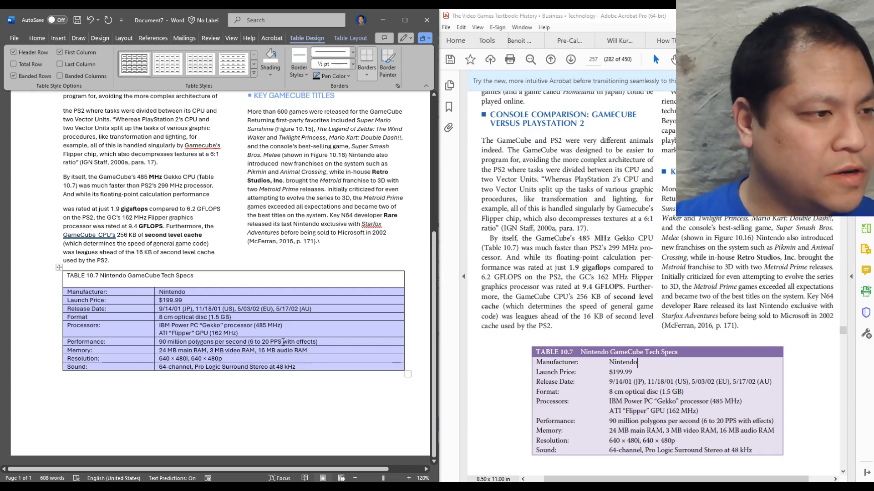
# Step: Remove the blank line under the table title and shade the title row with the standard purple
pyautogui.click(150, 281)
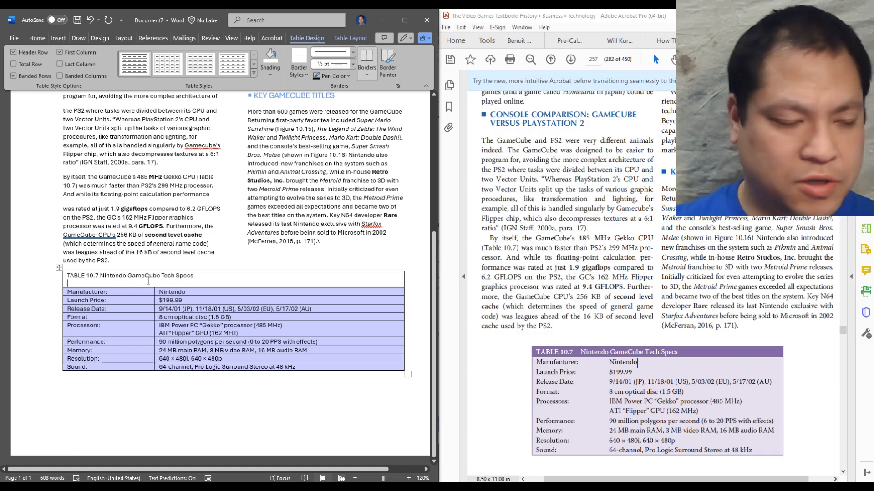
pyautogui.press('BackSpace')
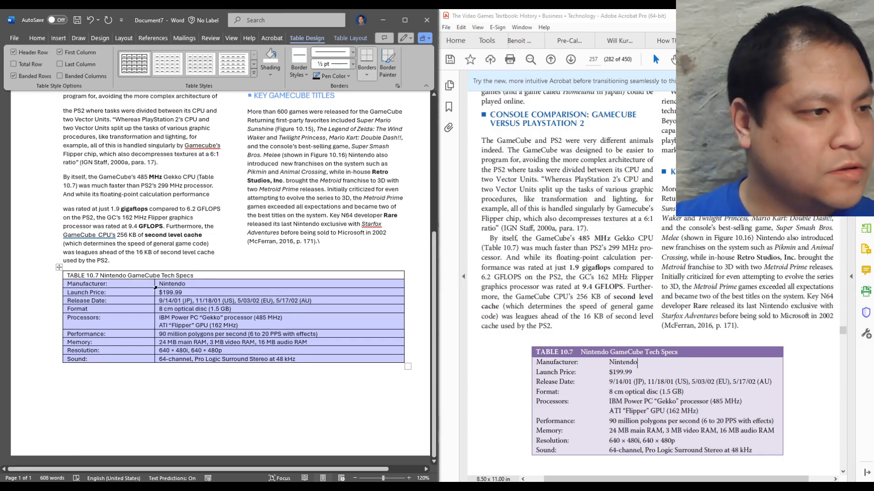
pyautogui.click(162, 276)
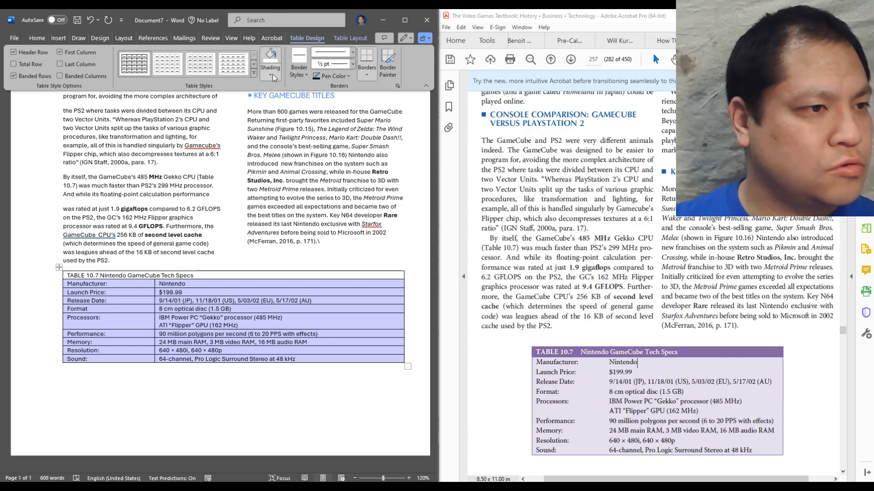
pyautogui.click(272, 74)
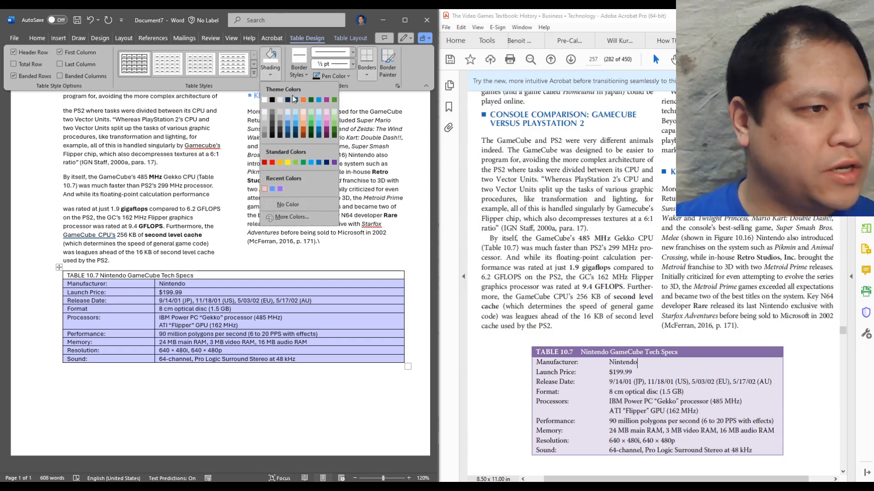
pyautogui.click(334, 163)
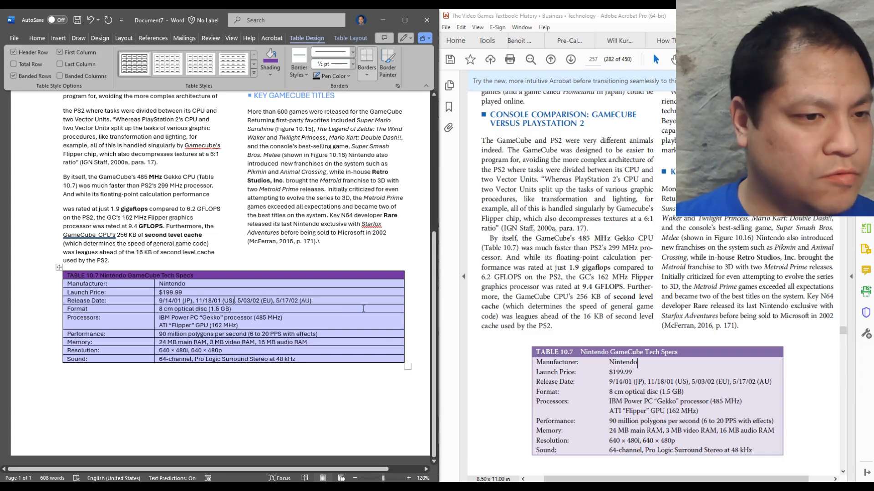
# Step: Set the font color of the title "TABLE 10.7 Nintendo GameCube Tech Specs" to white, as in the textbook's table
pyautogui.moveTo(540, 353); pyautogui.dragTo(678, 349)
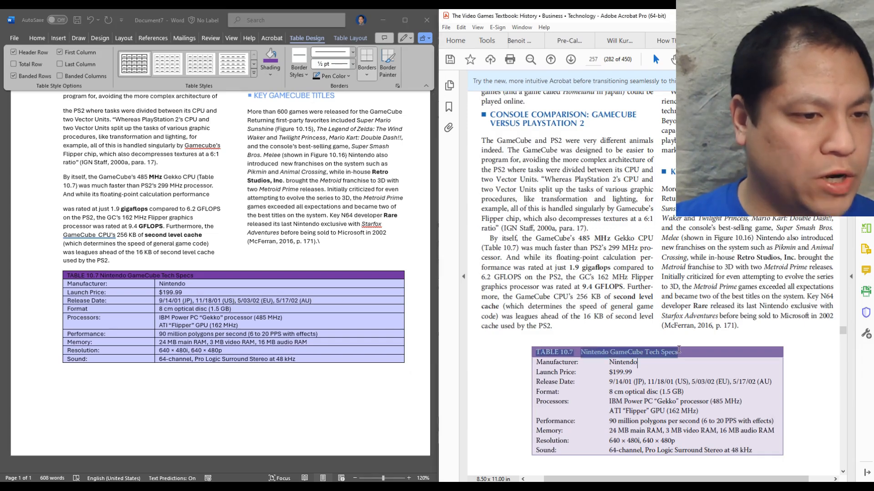
pyautogui.click(235, 300)
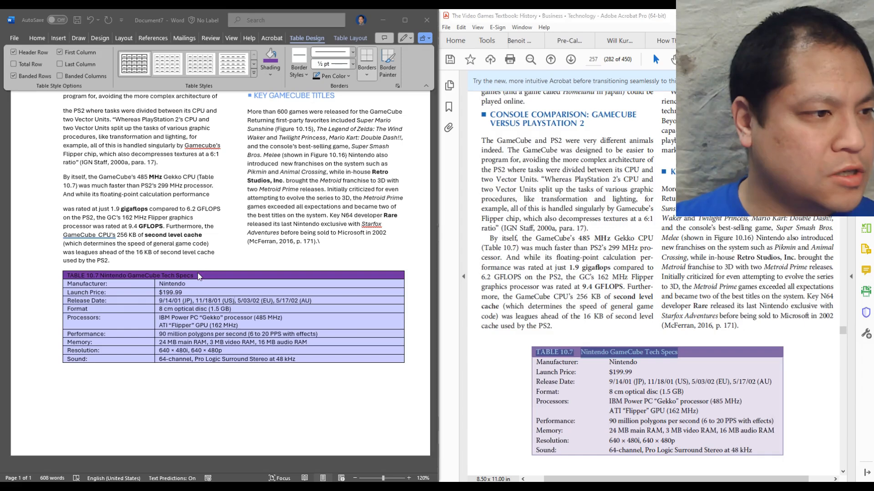
pyautogui.moveTo(186, 276); pyautogui.dragTo(70, 277)
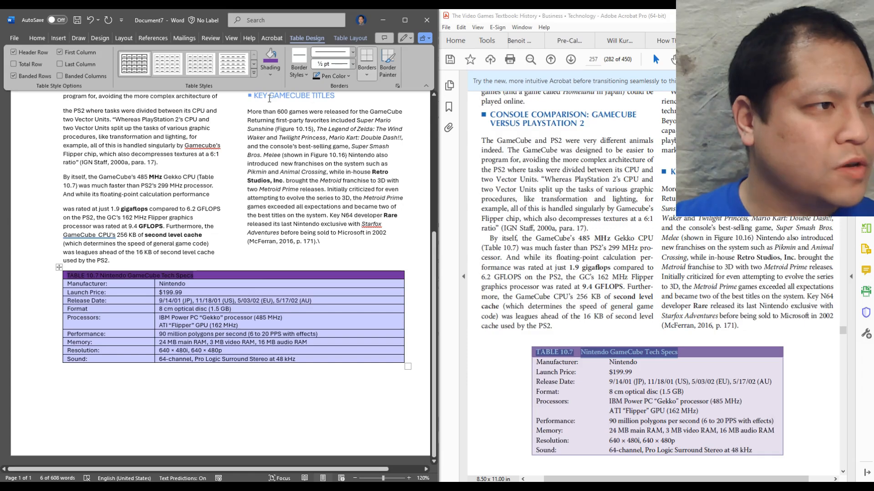
pyautogui.click(37, 38)
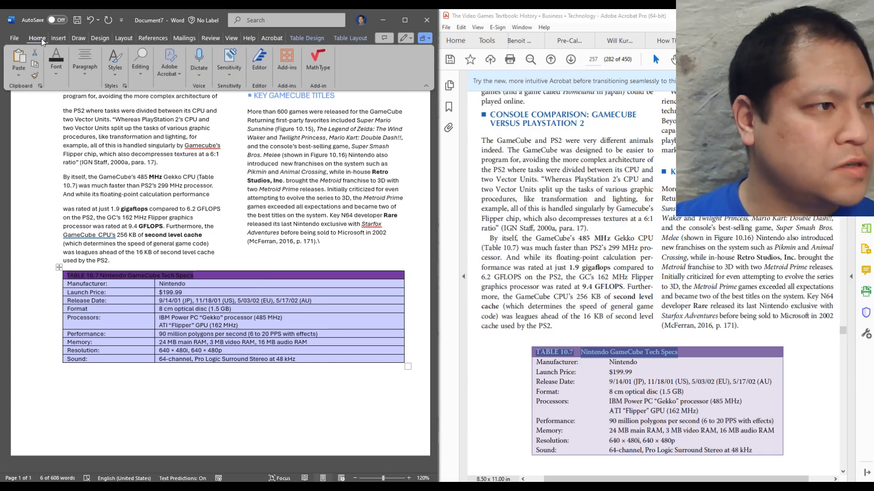
pyautogui.click(58, 72)
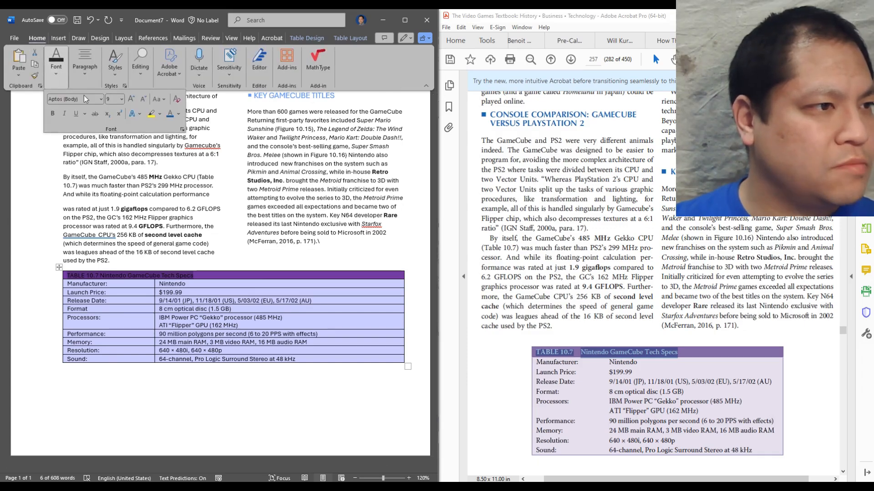
pyautogui.click(179, 114)
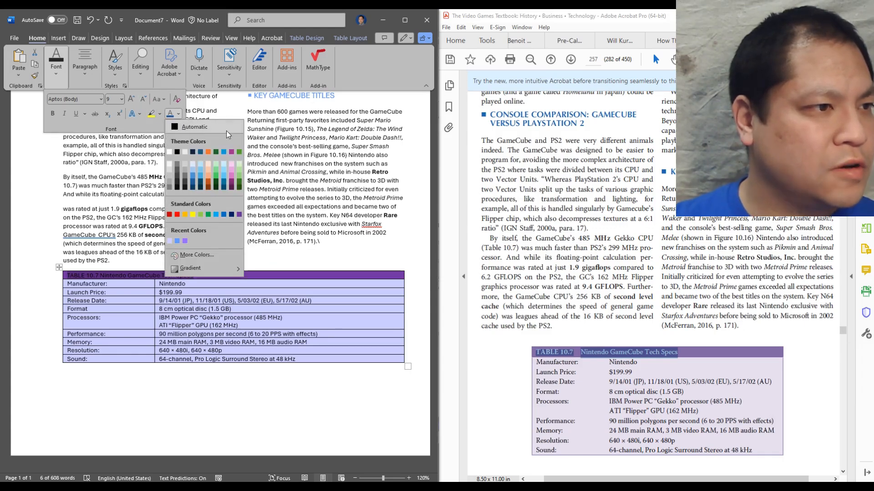
pyautogui.click(170, 152)
pyautogui.click(199, 274)
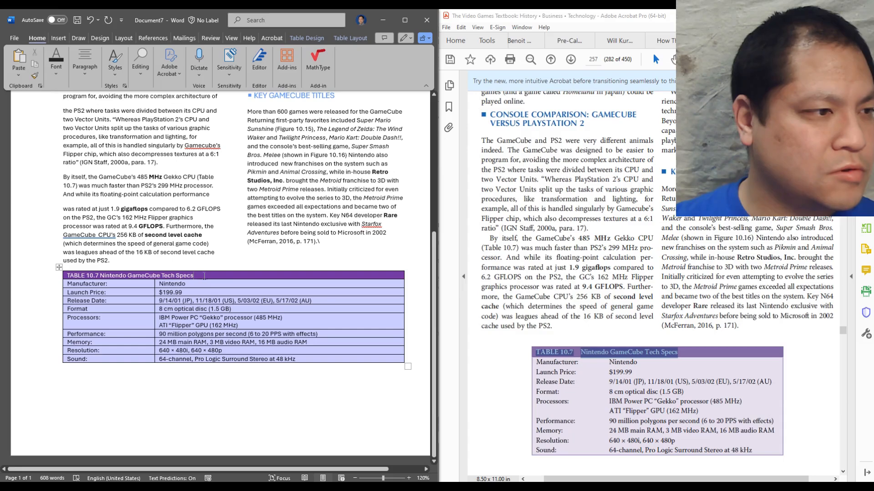
# Step: Enlarge the table title "TABLE 10.7 Nintendo GameCube Tech Specs" to 11 pt
pyautogui.moveTo(204, 276); pyautogui.dragTo(72, 276)
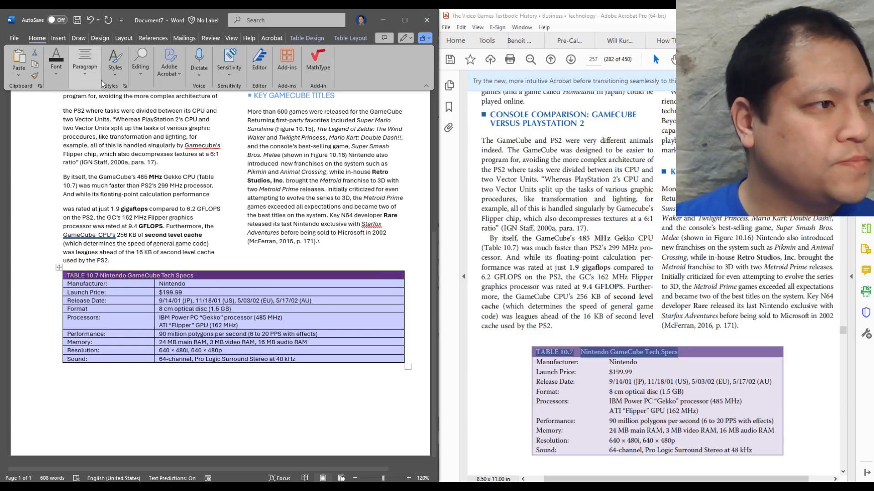
pyautogui.click(63, 73)
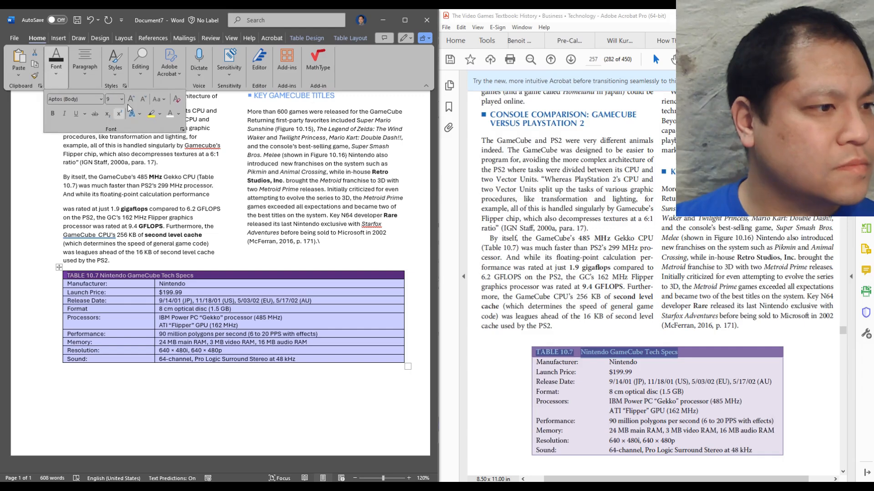
pyautogui.click(131, 99)
pyautogui.click(131, 98)
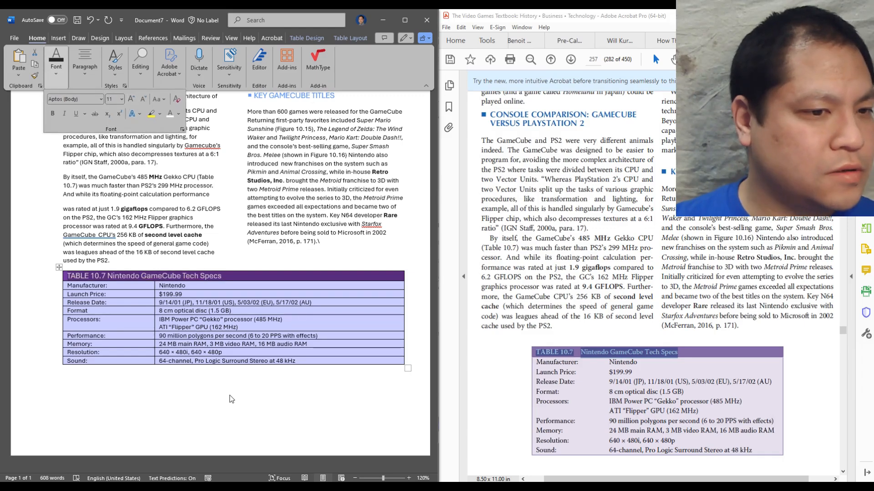
pyautogui.click(504, 383)
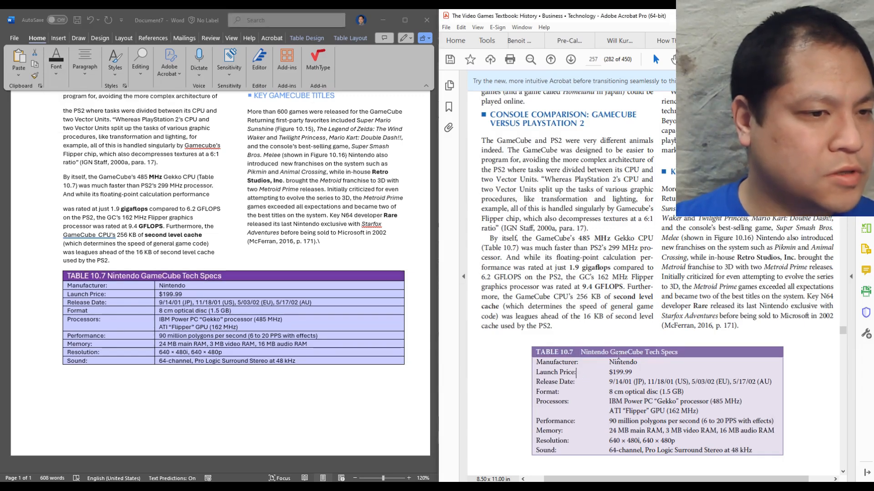
# Step: Make the whole title text in the table's purple header row bold
pyautogui.click(228, 275)
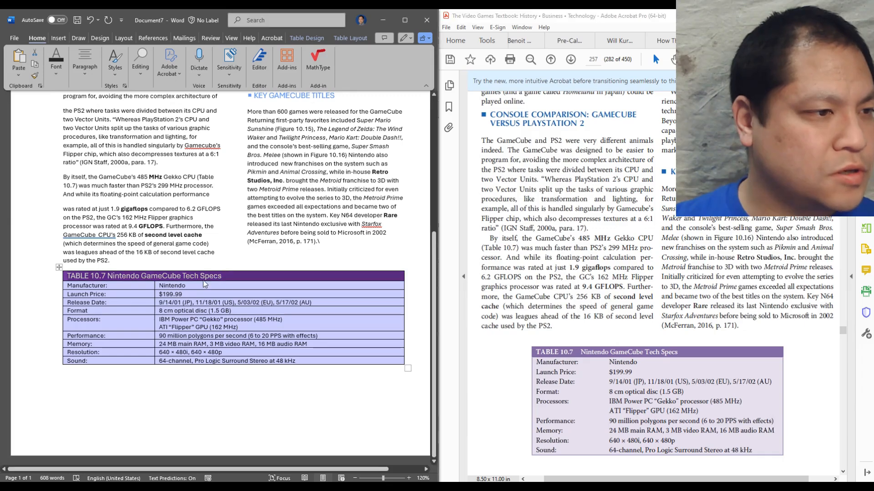
pyautogui.moveTo(222, 276); pyautogui.dragTo(65, 276)
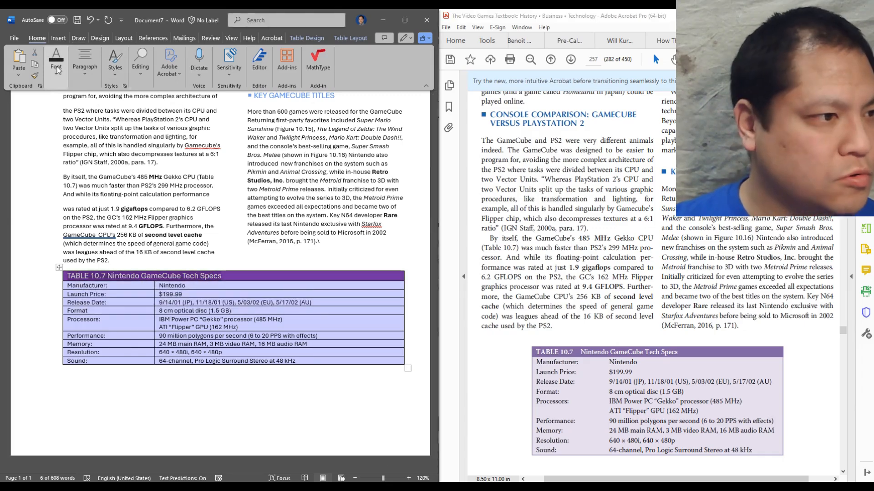
pyautogui.hotkey('ctrl', 'b')
pyautogui.click(245, 205)
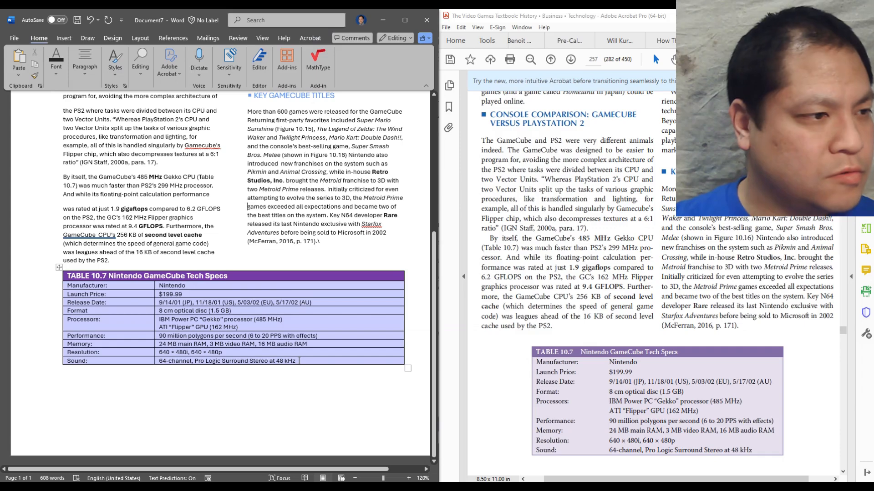
# Step: Select the whole of Table 10.7, from the title row through Sound, for border formatting
pyautogui.moveTo(298, 359)
pyautogui.mouseDown()
pyautogui.moveTo(255, 330)
pyautogui.moveTo(114, 296)
pyautogui.moveTo(104, 279)
pyautogui.mouseUp()
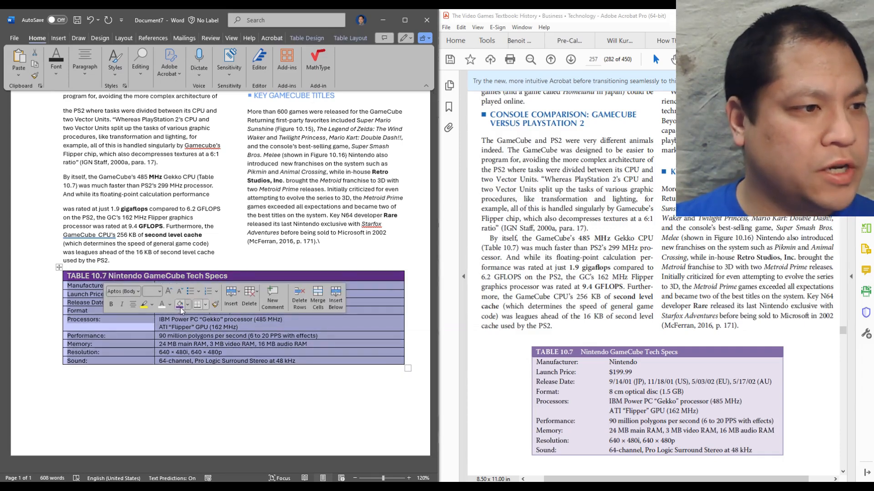
pyautogui.click(315, 38)
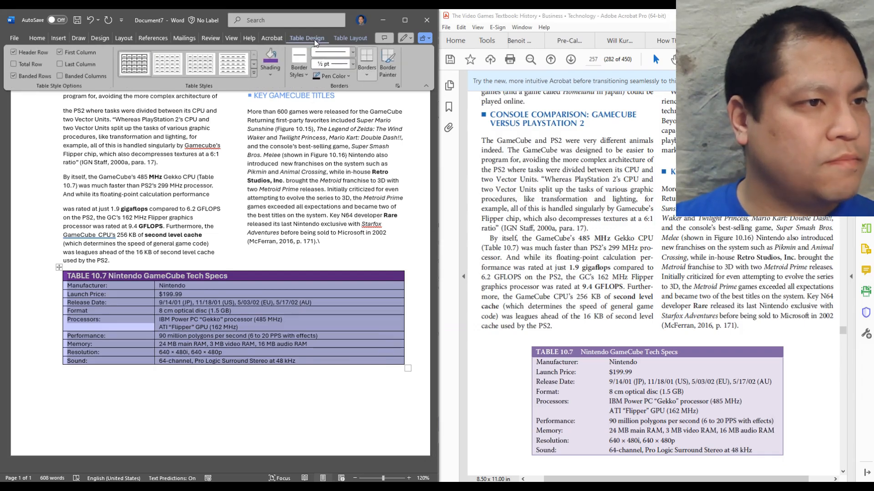
pyautogui.click(369, 77)
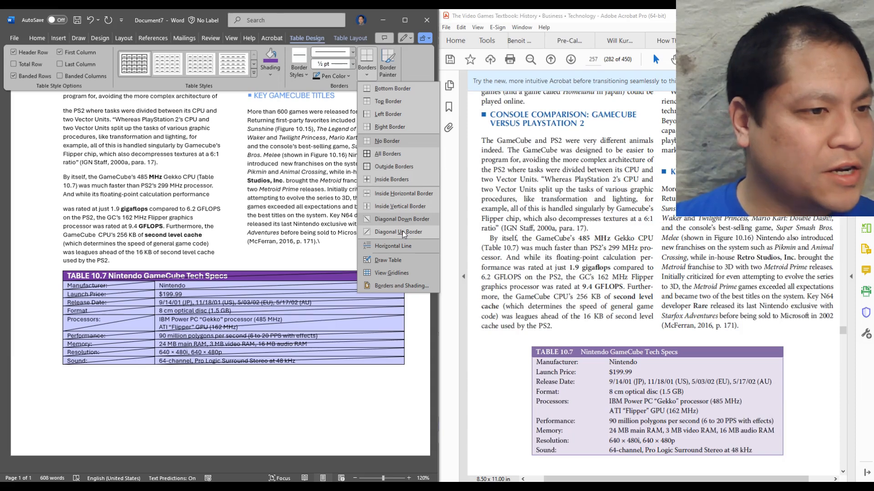
pyautogui.click(383, 286)
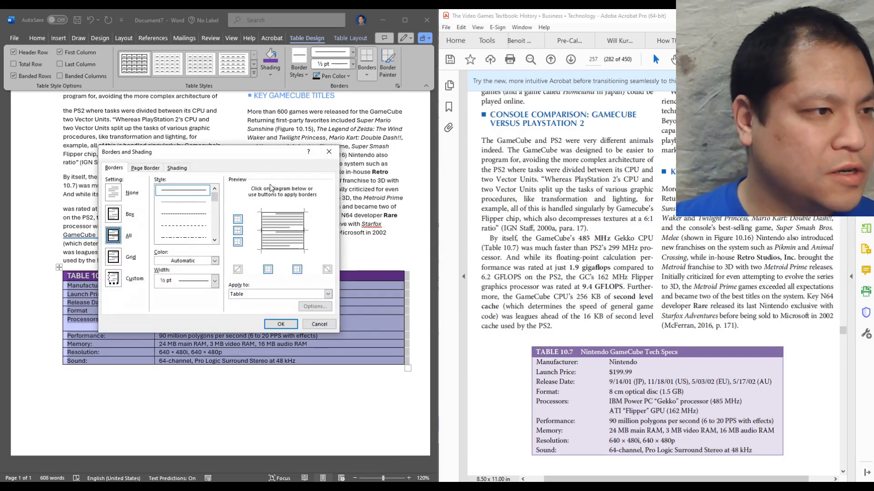
pyautogui.moveTo(261, 153); pyautogui.dragTo(372, 134)
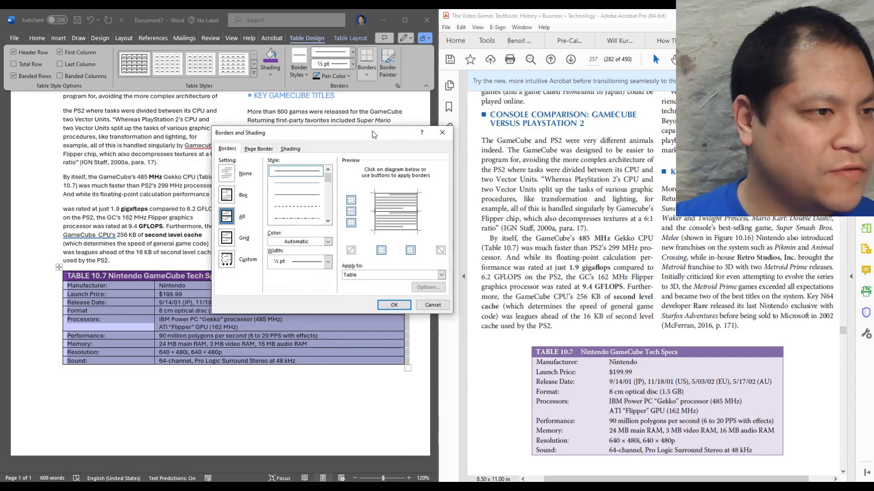
pyautogui.click(302, 184)
pyautogui.click(305, 195)
pyautogui.click(307, 219)
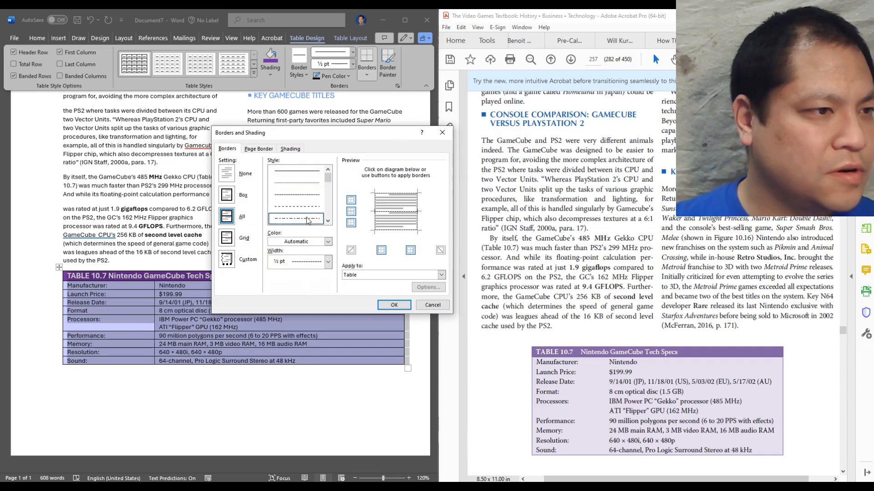
pyautogui.click(229, 196)
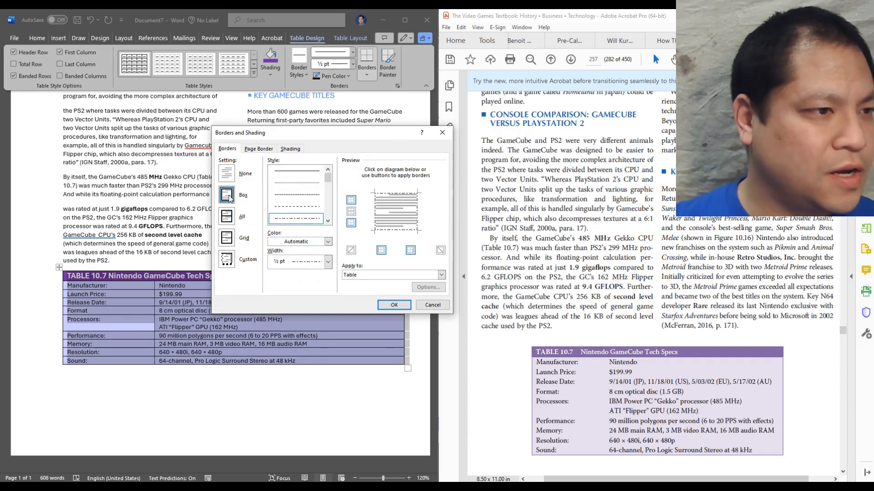
pyautogui.click(227, 217)
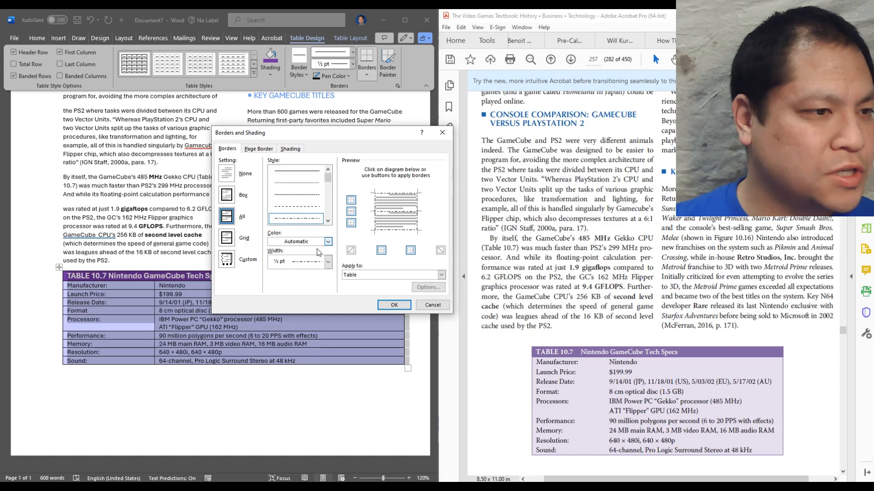
pyautogui.click(328, 263)
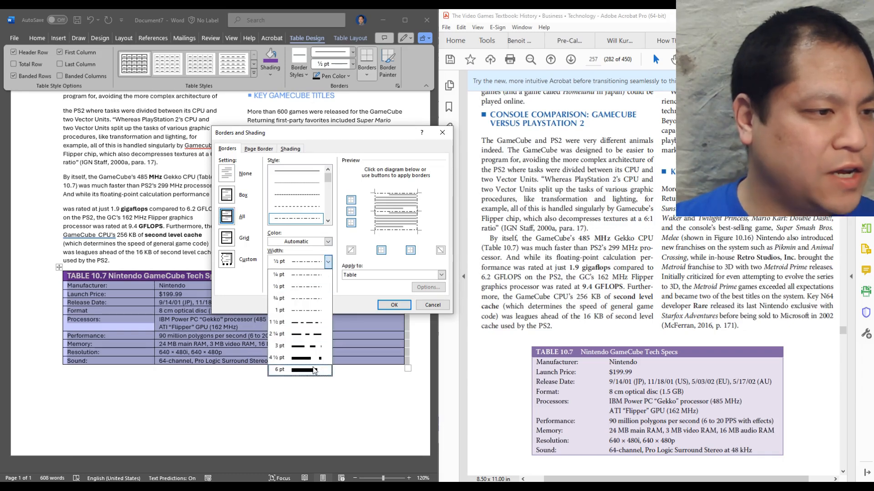
pyautogui.click(312, 370)
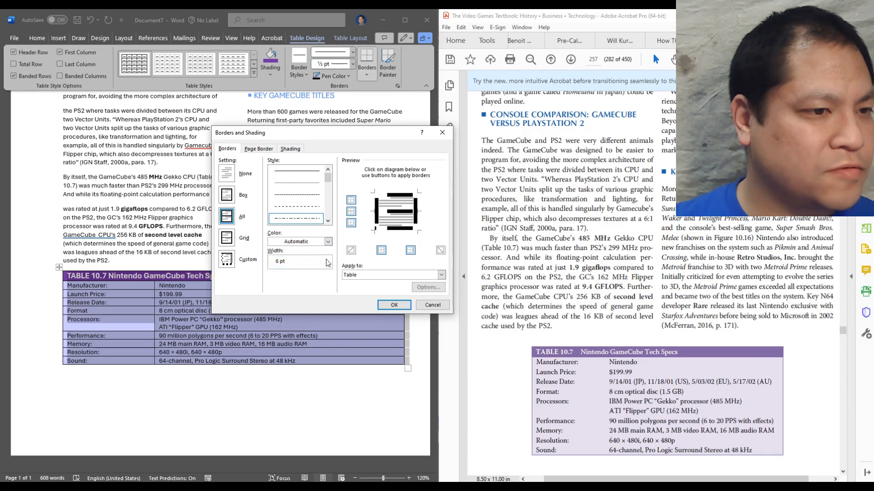
pyautogui.click(432, 305)
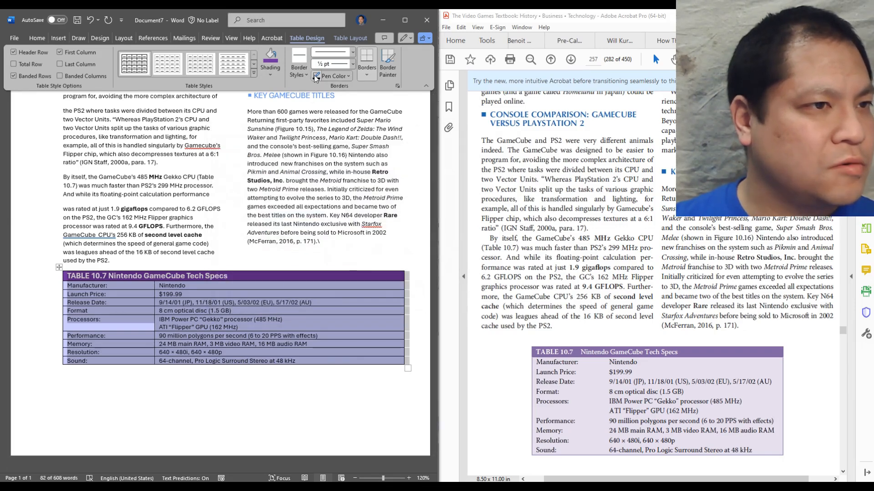
# Step: Remove the inside borders from the selected table, keeping only its outside border
pyautogui.click(367, 70)
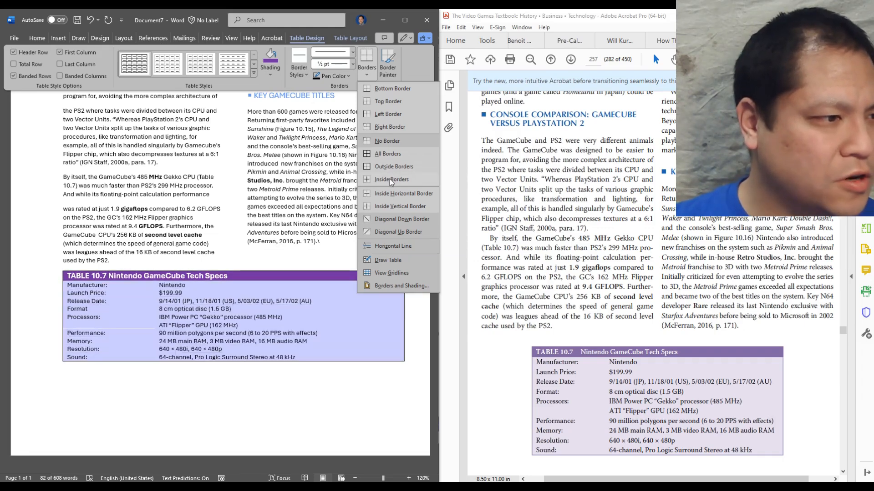
pyautogui.click(390, 179)
pyautogui.click(326, 312)
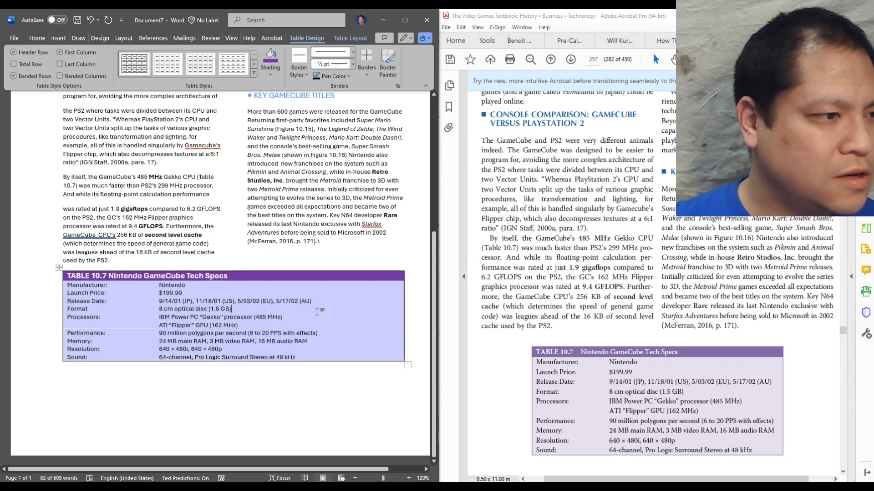
# Step: Examine the table's inner lines up close, especially around the Processors row, and its overall look against the textbook's version
pyautogui.scroll(3, 297, 363)
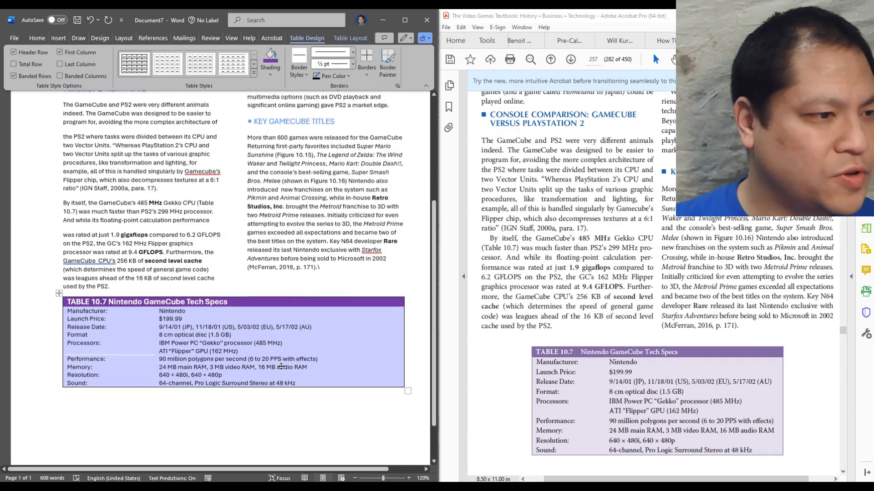
pyautogui.scroll(-3, 291, 364)
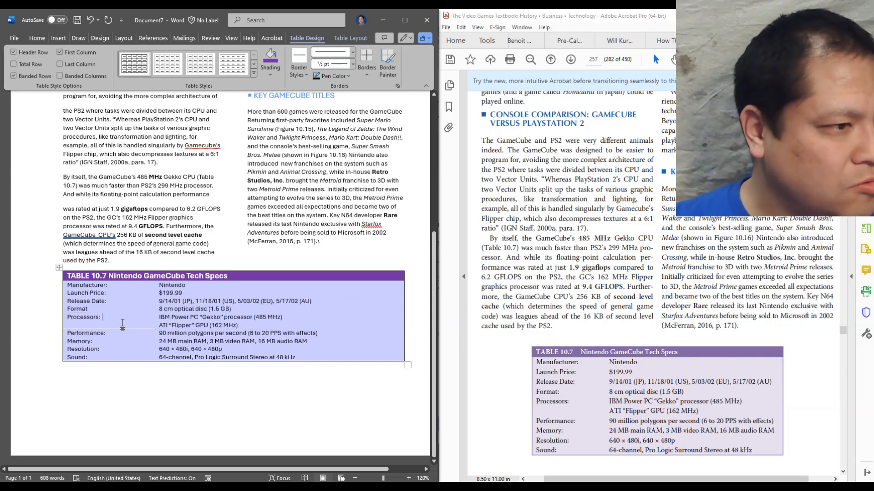
pyautogui.scroll(9, 140, 326)
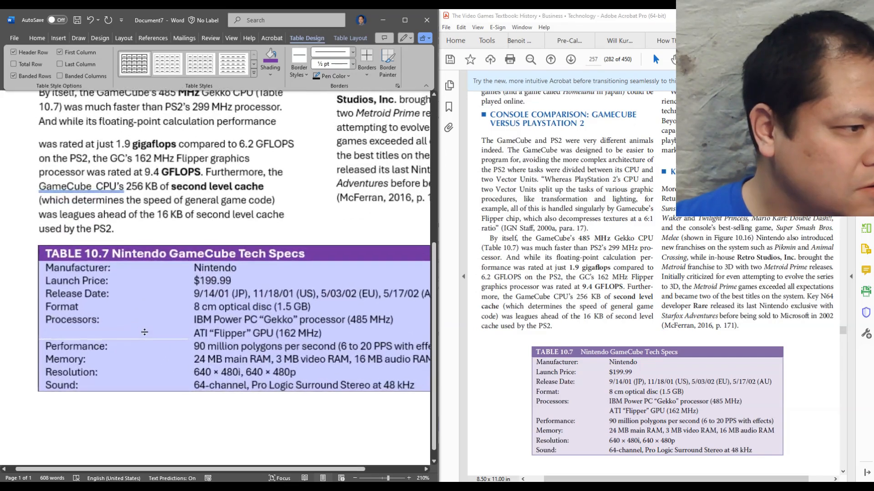
pyautogui.scroll(-7, 145, 333)
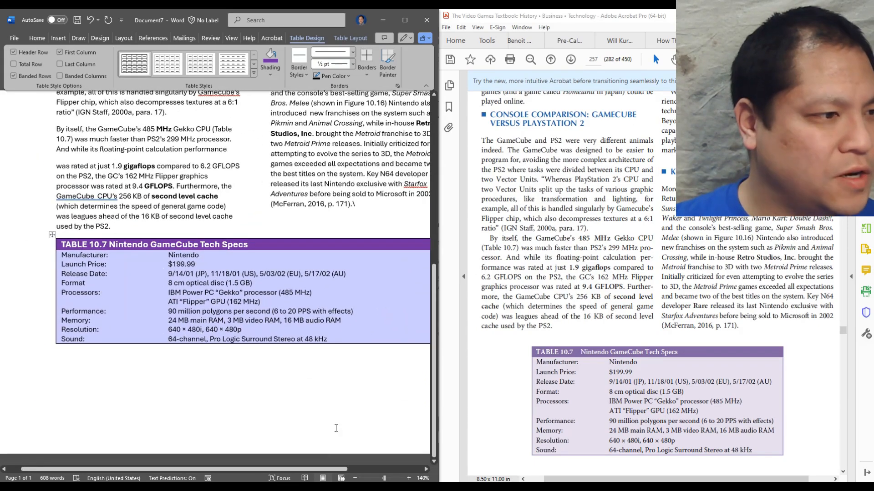
pyautogui.scroll(-4, 364, 390)
pyautogui.scroll(4, 363, 388)
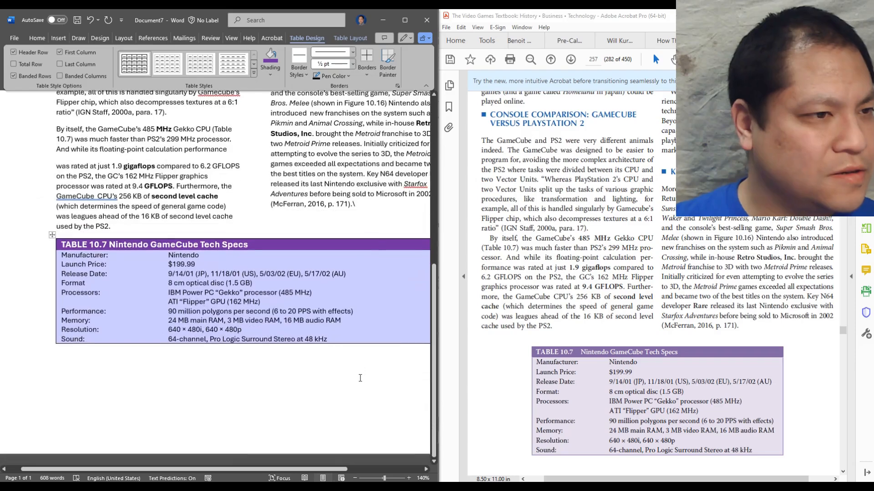
pyautogui.scroll(-5, 361, 377)
pyautogui.scroll(4, 382, 286)
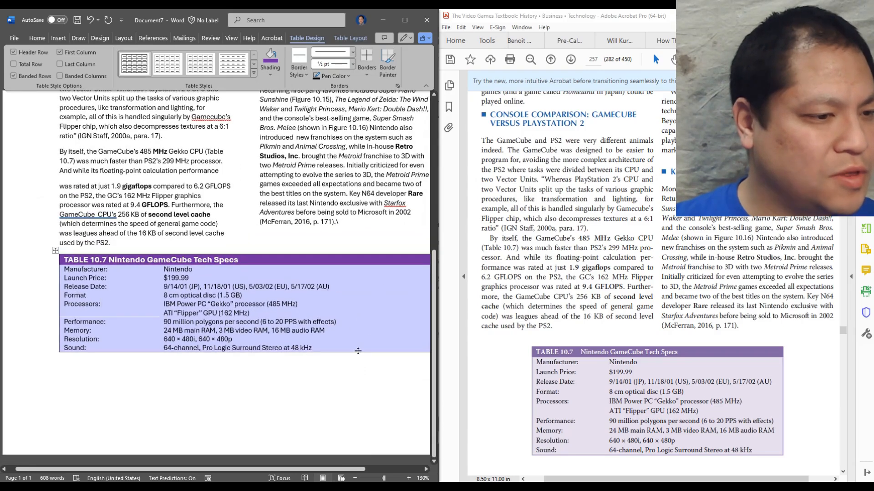
# Step: Narrow the table by moving its right edge and its left edge inward, closer to the text like the textbook's table
pyautogui.moveTo(339, 469); pyautogui.dragTo(359, 468)
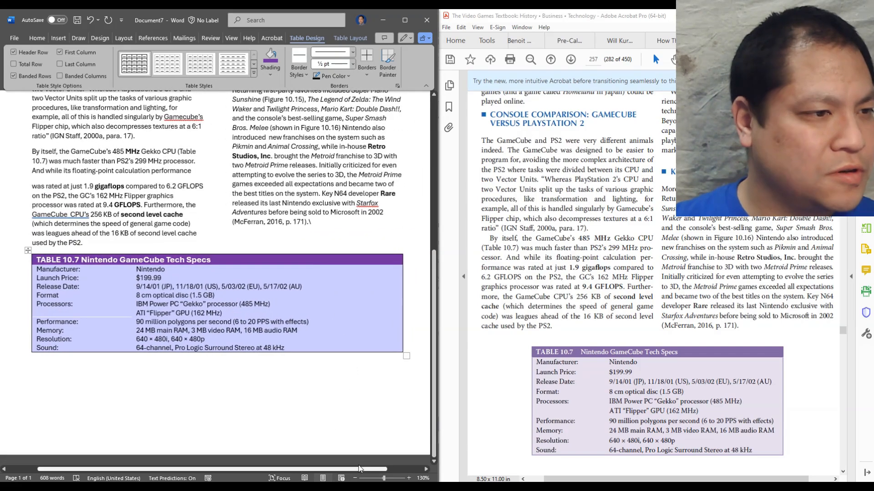
pyautogui.scroll(-2, 359, 453)
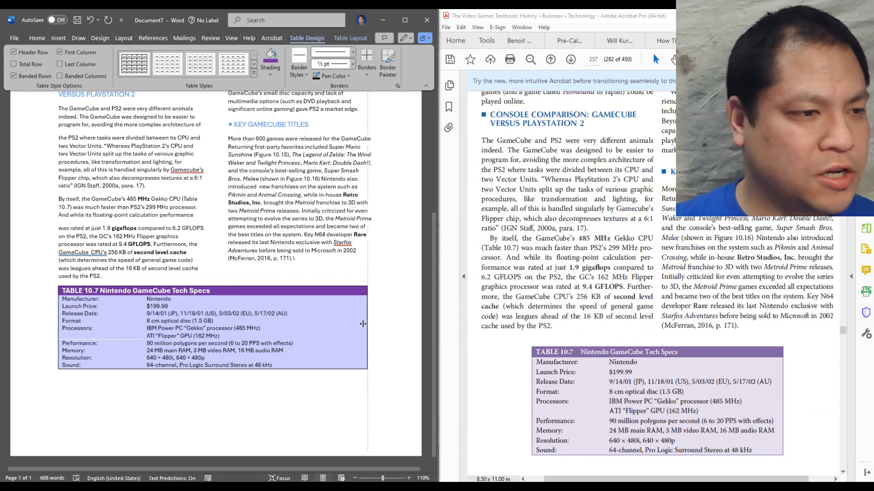
pyautogui.moveTo(373, 324); pyautogui.dragTo(337, 324)
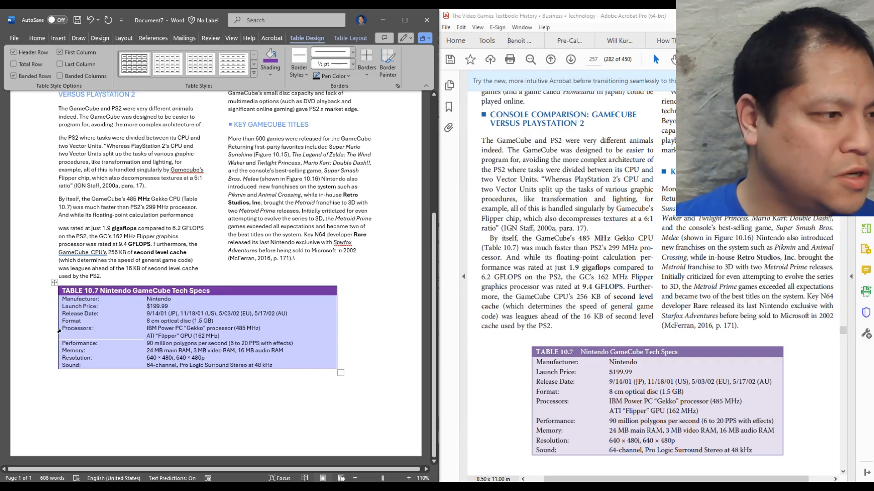
pyautogui.scroll(8, 58, 332)
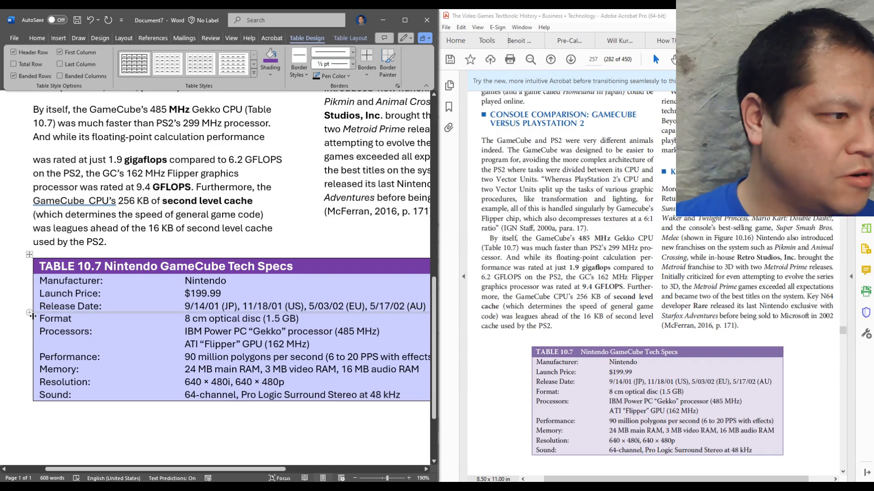
pyautogui.moveTo(32, 317); pyautogui.dragTo(79, 319)
pyautogui.scroll(-5, 349, 363)
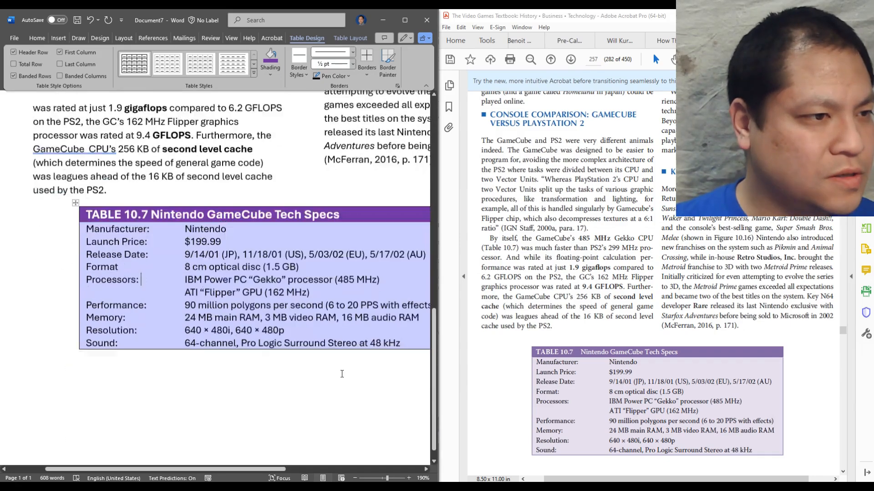
pyautogui.scroll(-2, 349, 362)
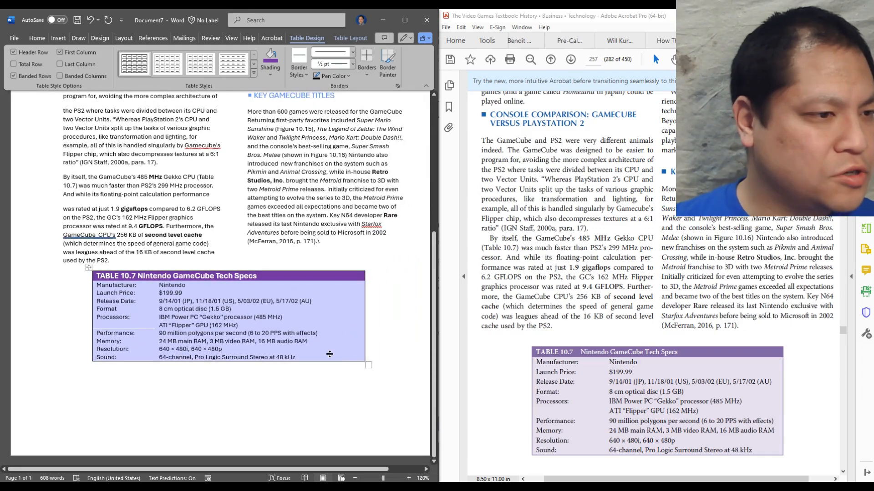
# Step: Try centring the text in all rows of Table 10.7, then return it to left alignment
pyautogui.moveTo(326, 358); pyautogui.dragTo(122, 279)
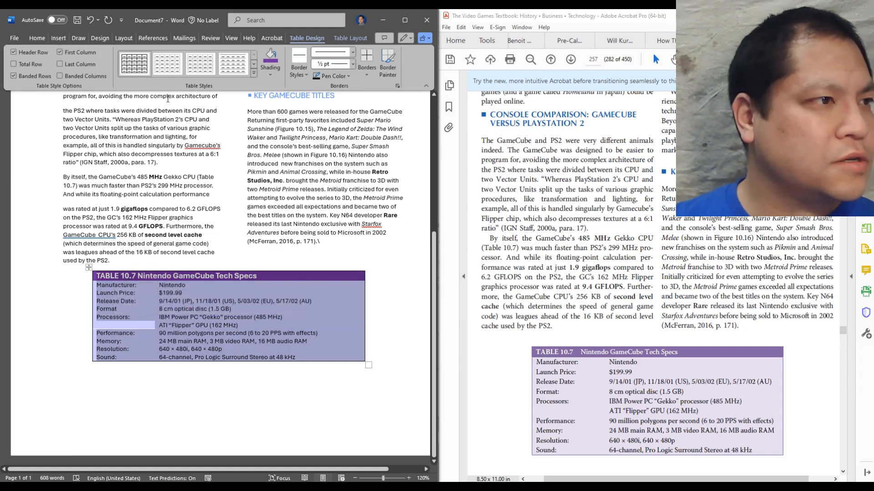
pyautogui.click(37, 39)
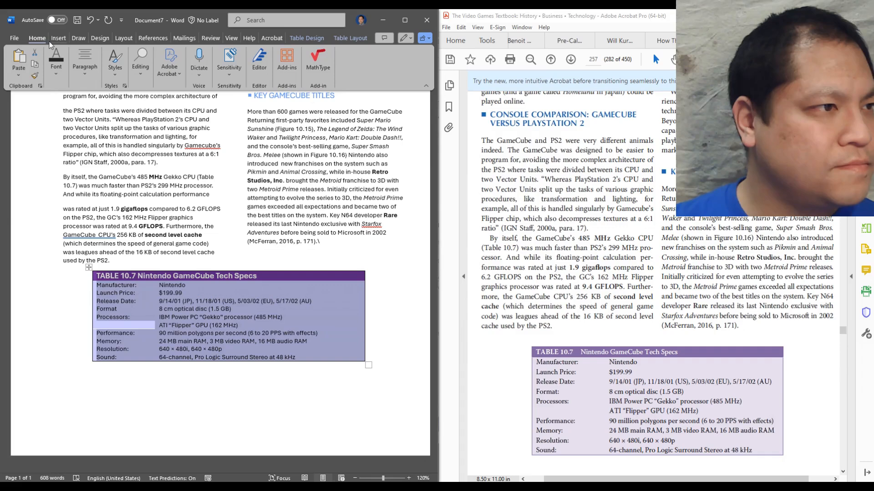
pyautogui.click(89, 72)
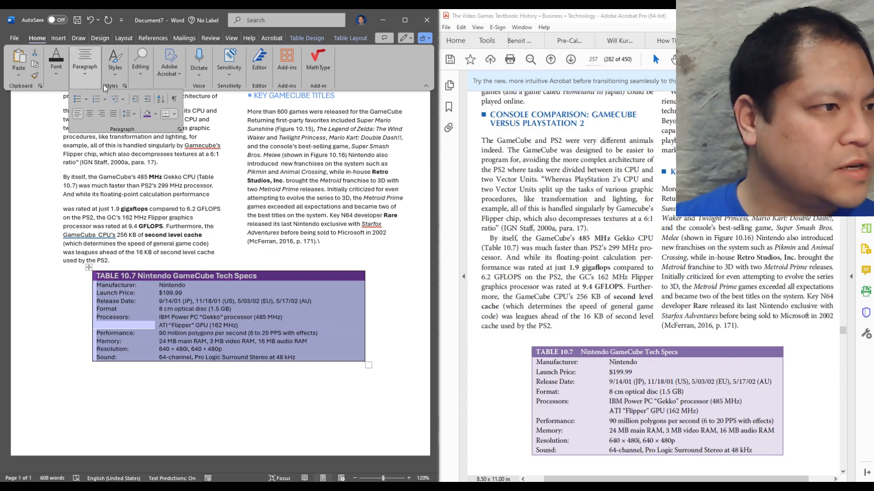
pyautogui.click(89, 114)
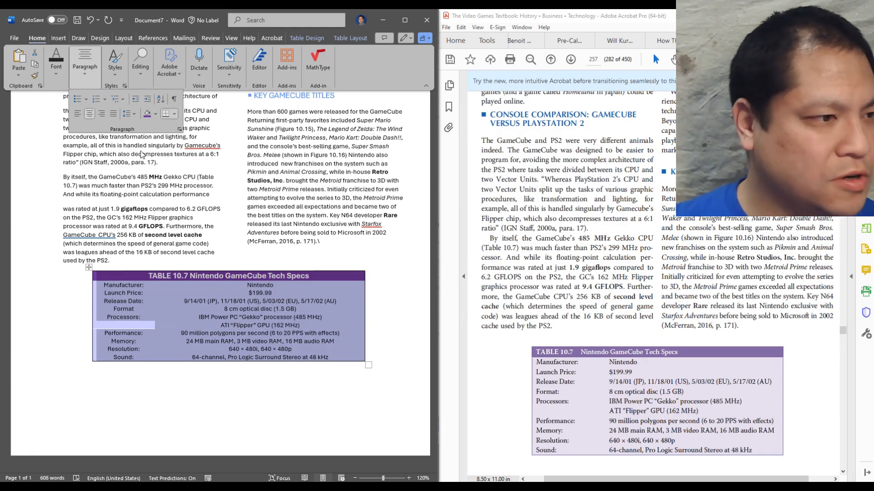
pyautogui.press('Escape')
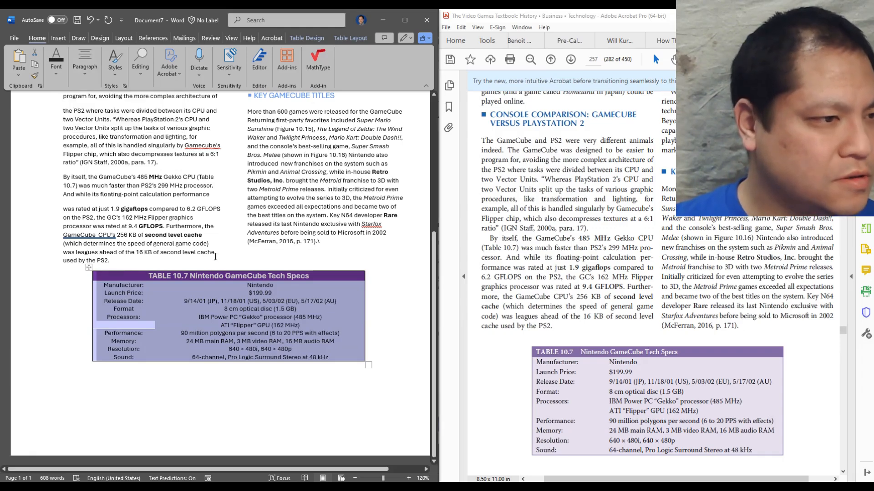
pyautogui.hotkey('ctrl', 'l')
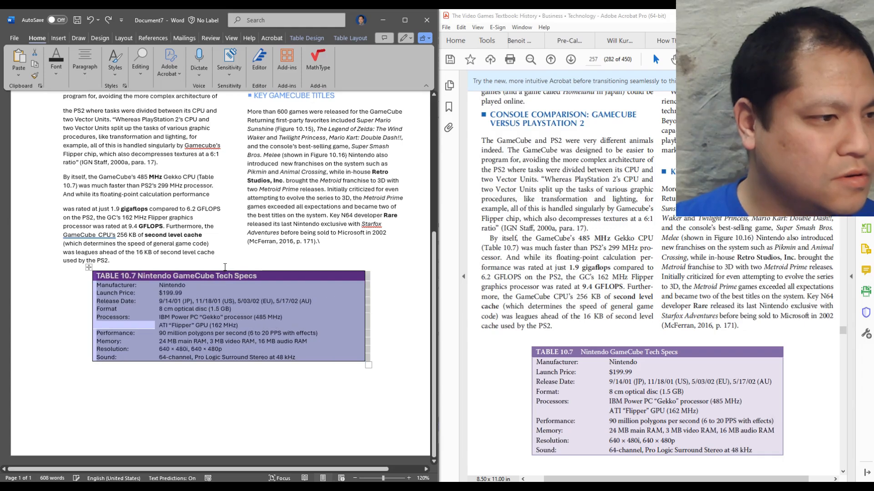
pyautogui.rightClick(246, 304)
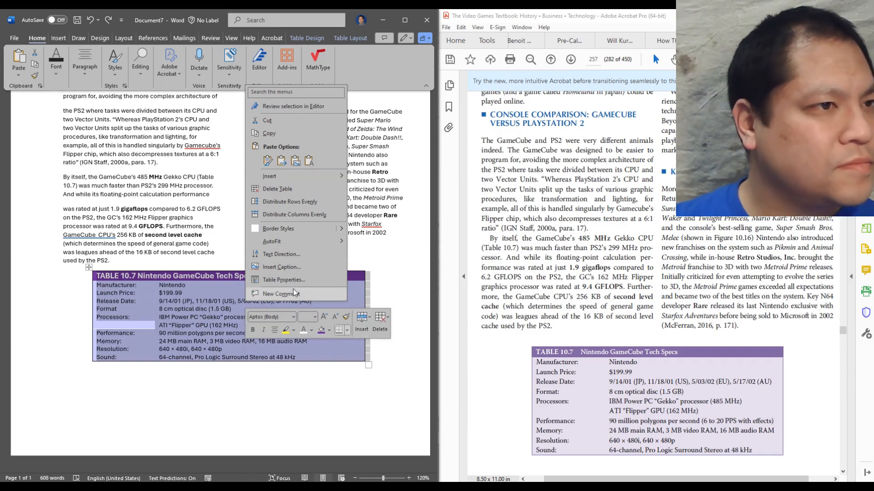
pyautogui.click(312, 36)
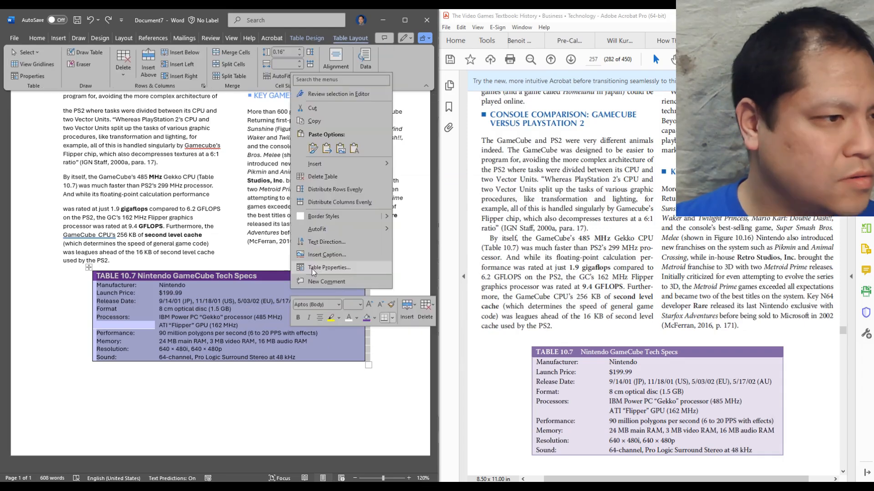
pyautogui.click(312, 269)
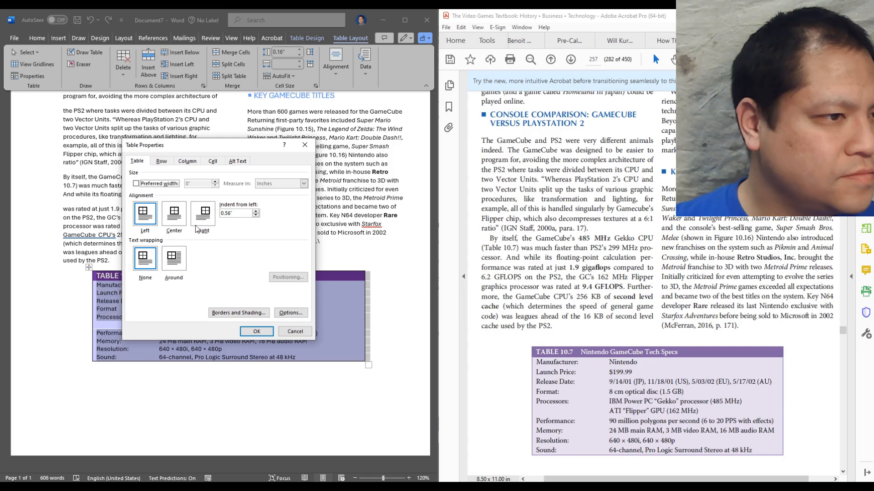
pyautogui.click(291, 313)
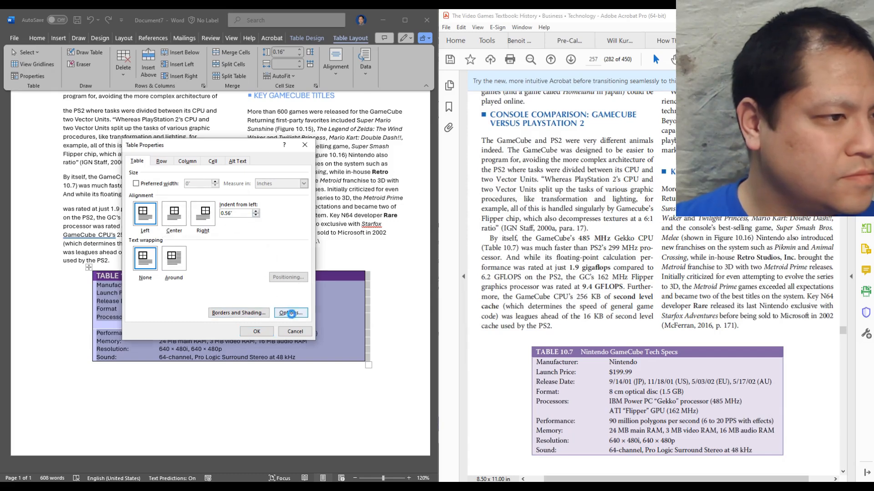
pyautogui.click(259, 287)
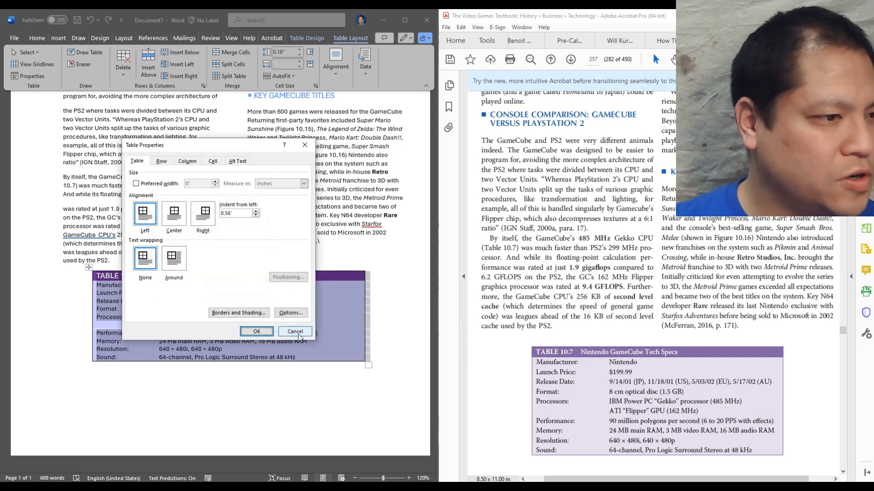
pyautogui.click(299, 332)
pyautogui.click(348, 380)
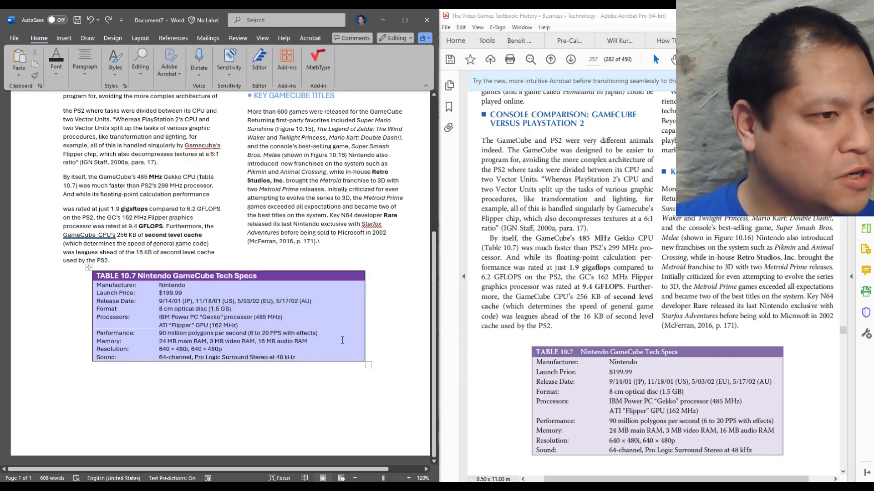
# Step: Reduce the spacing between the two body-text columns to 0.3 inches, applied to selected text from the opening paragraph to the last one
pyautogui.scroll(2, 332, 359)
pyautogui.scroll(7, 328, 368)
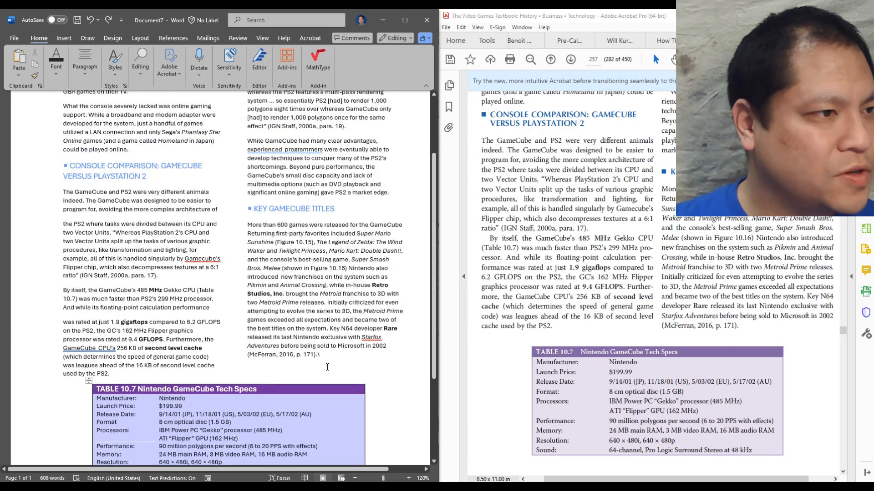
pyautogui.scroll(-6, 324, 367)
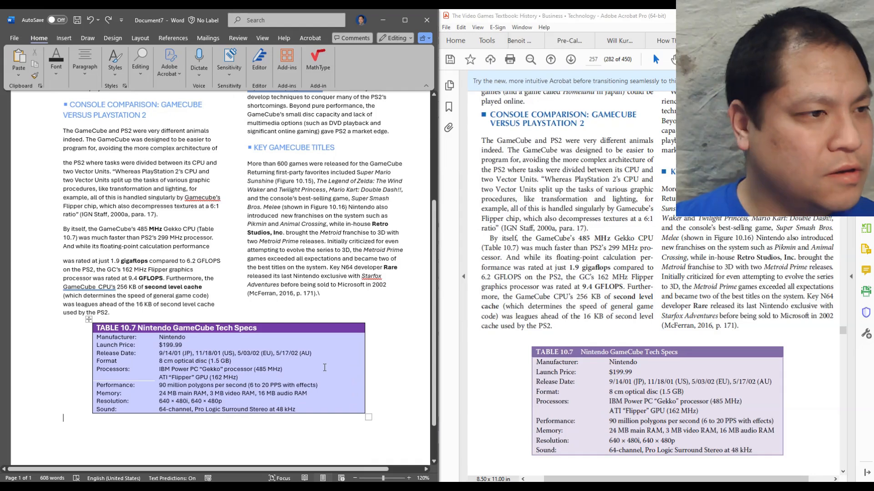
pyautogui.scroll(6, 324, 367)
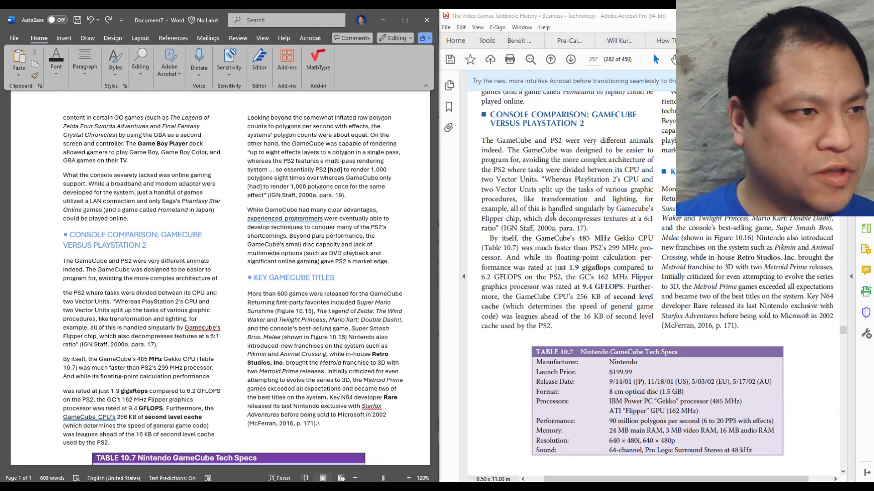
pyautogui.scroll(1, 276, 249)
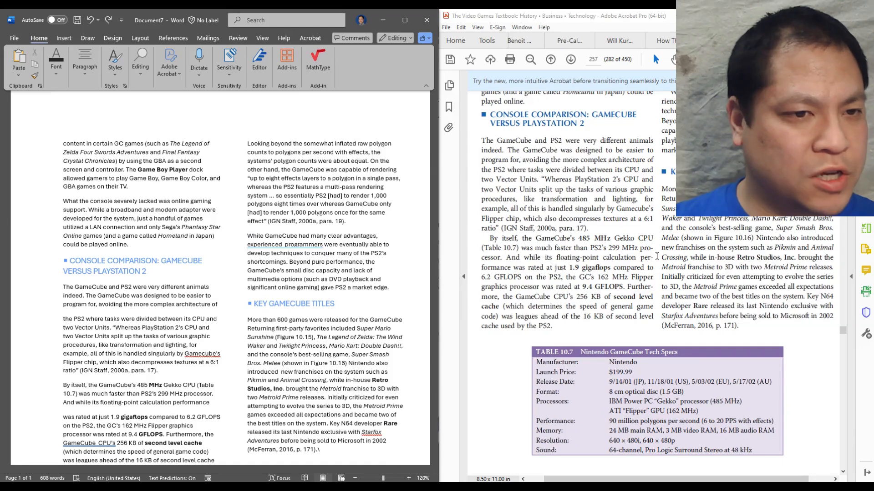
pyautogui.click(657, 256)
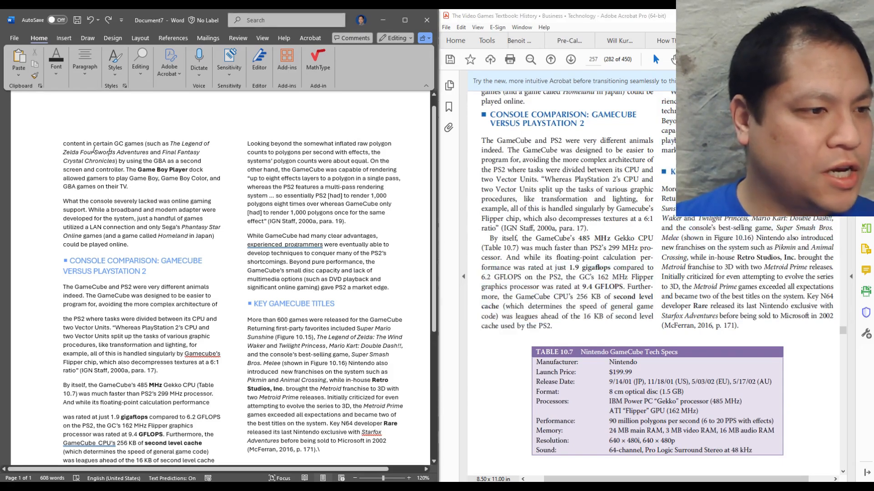
pyautogui.moveTo(86, 144); pyautogui.dragTo(364, 440)
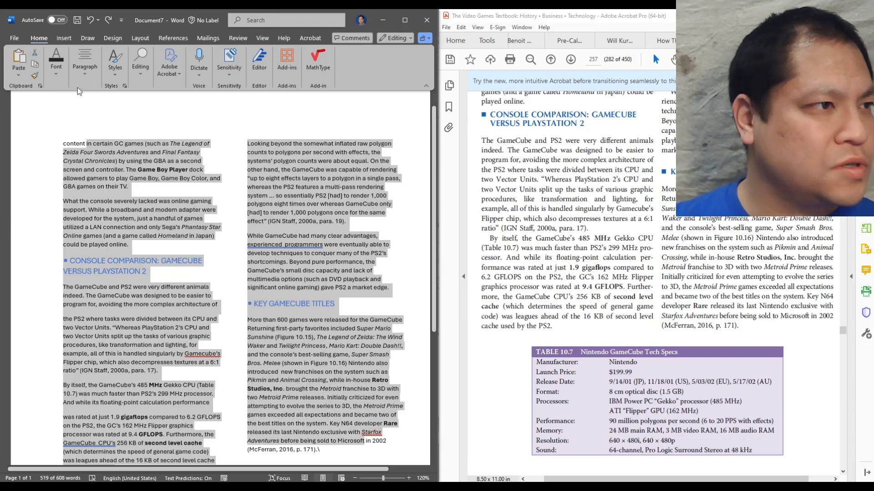
pyautogui.click(142, 40)
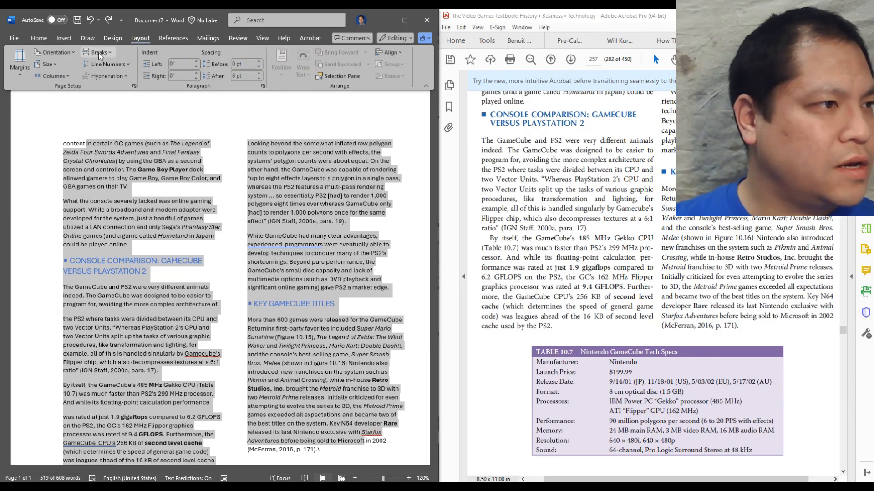
pyautogui.click(68, 76)
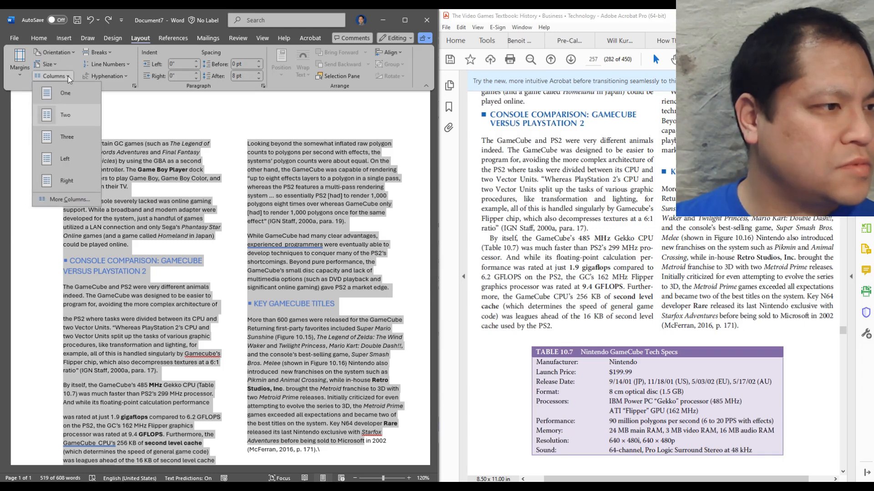
pyautogui.click(78, 200)
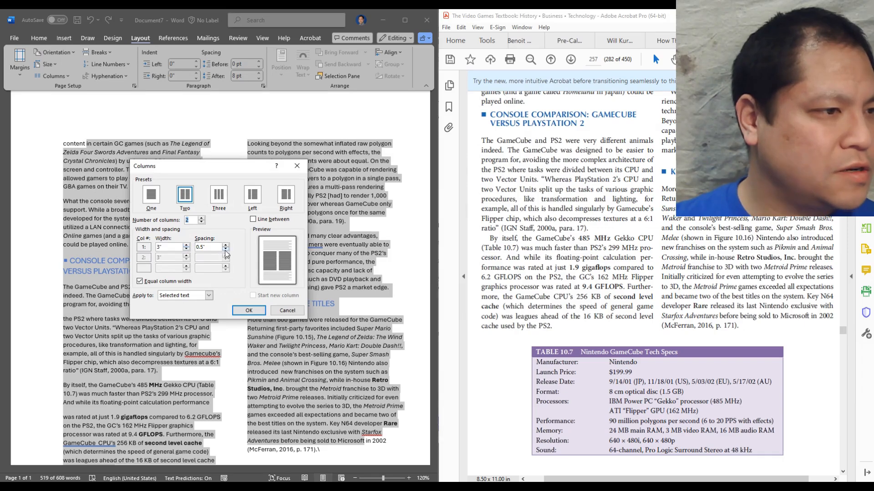
pyautogui.click(225, 250)
pyautogui.click(225, 251)
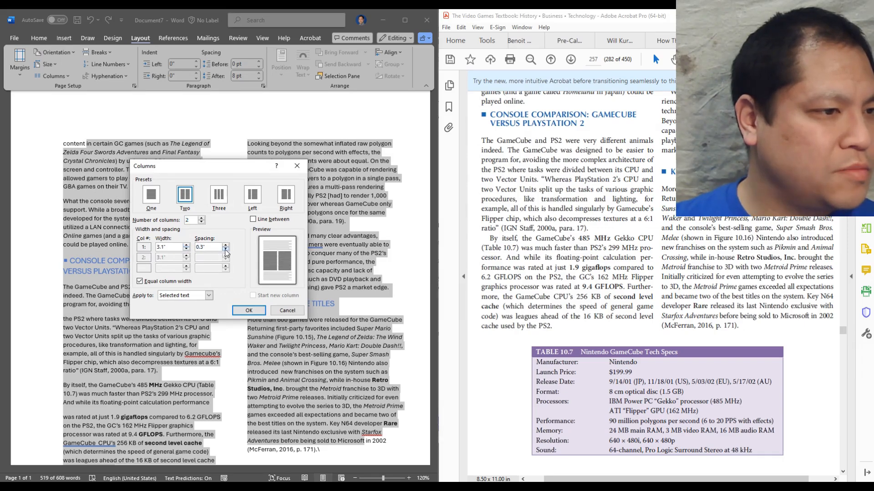
pyautogui.click(248, 310)
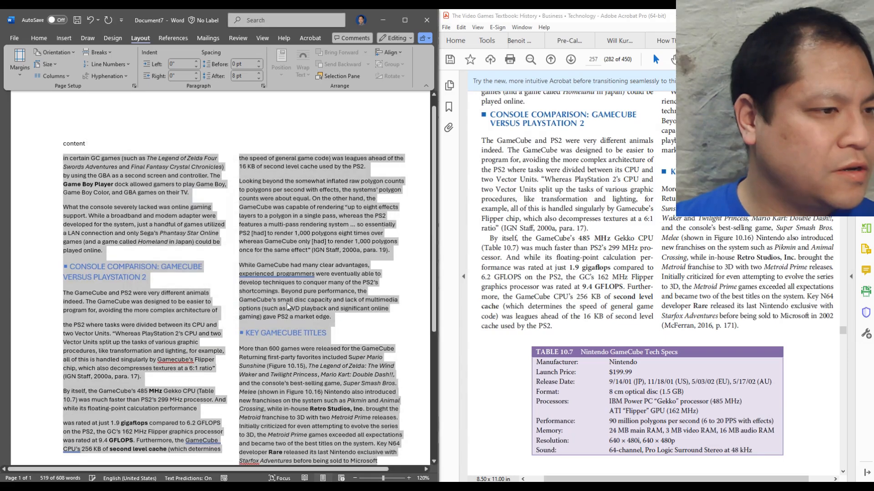
# Step: Check the reflowed columns and the split-off line above the table, and undo and redo the column spacing change
pyautogui.click(275, 284)
pyautogui.scroll(-3, 275, 285)
pyautogui.scroll(1, 274, 282)
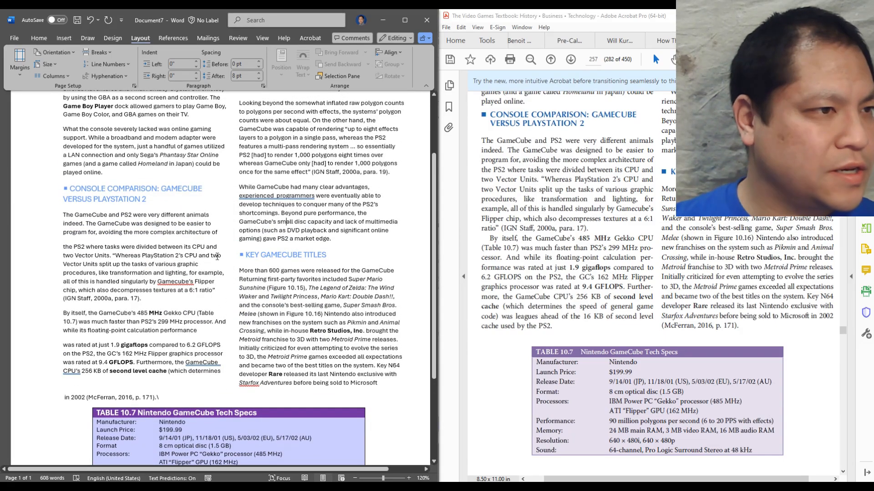
pyautogui.scroll(1, 217, 257)
pyautogui.scroll(-1, 227, 323)
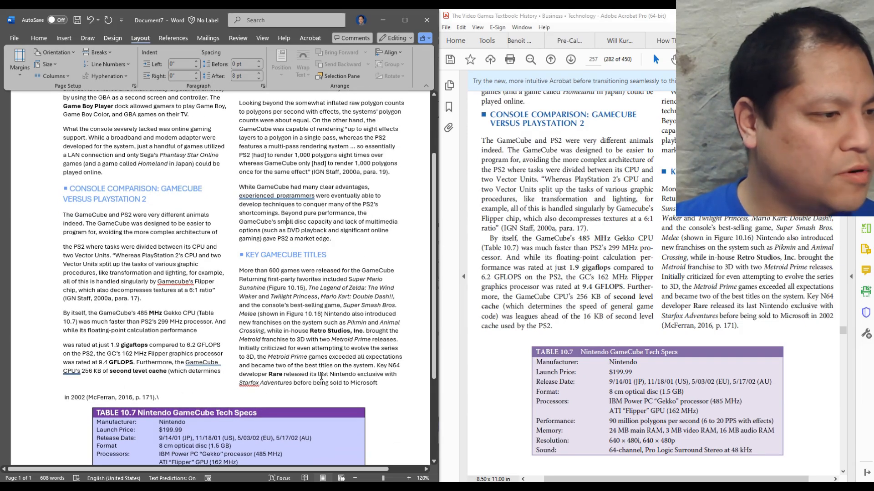
pyautogui.click(299, 271)
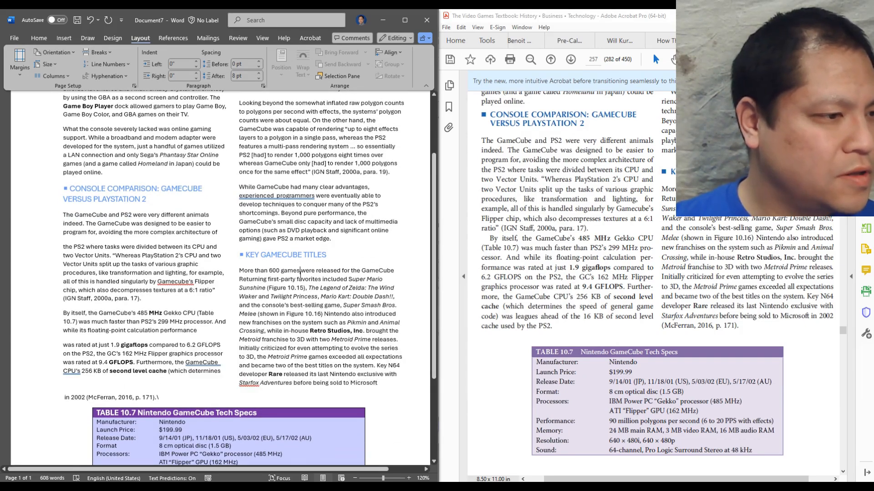
pyautogui.scroll(-2, 299, 271)
pyautogui.moveTo(162, 346); pyautogui.dragTo(44, 355)
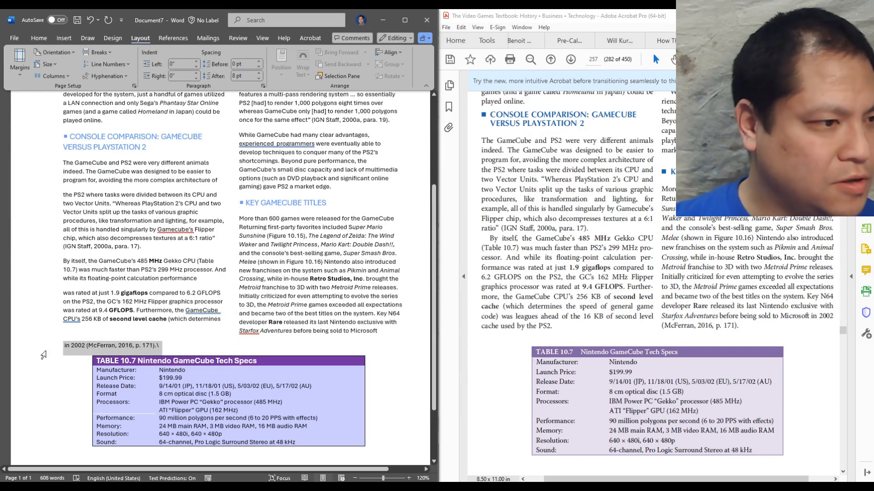
pyautogui.hotkey('ctrl', 'z')
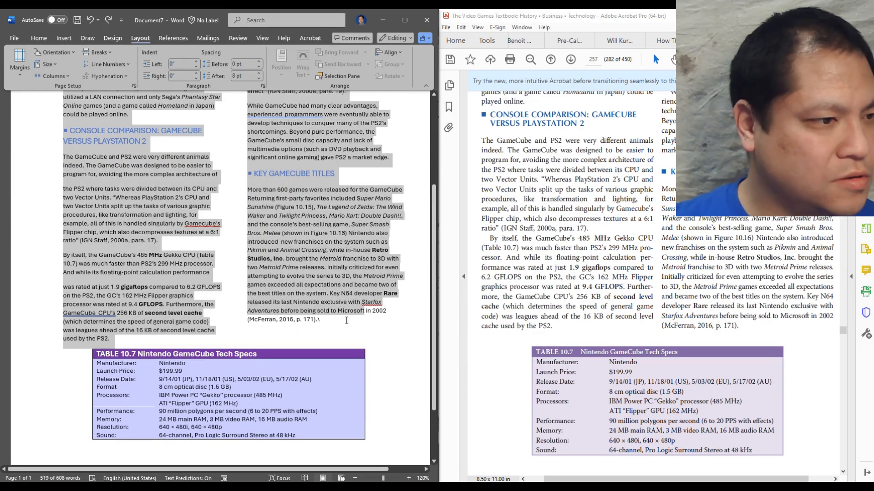
pyautogui.click(347, 320)
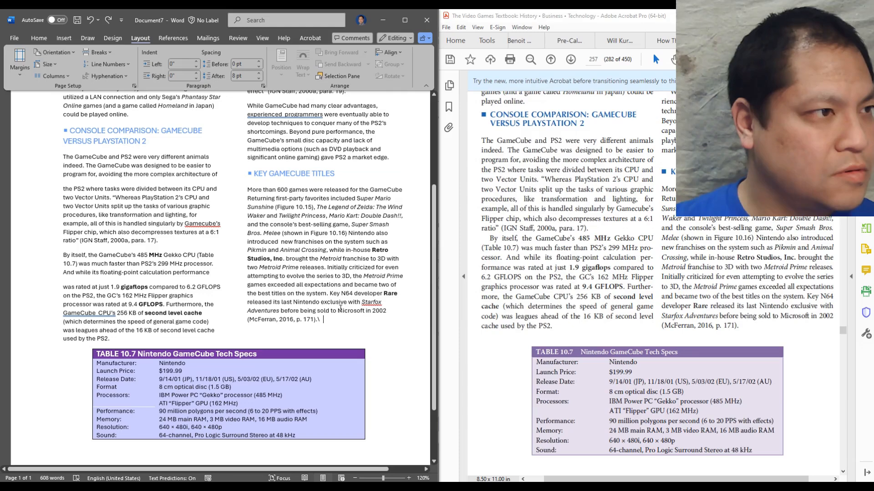
pyautogui.hotkey('ctrl', 'y')
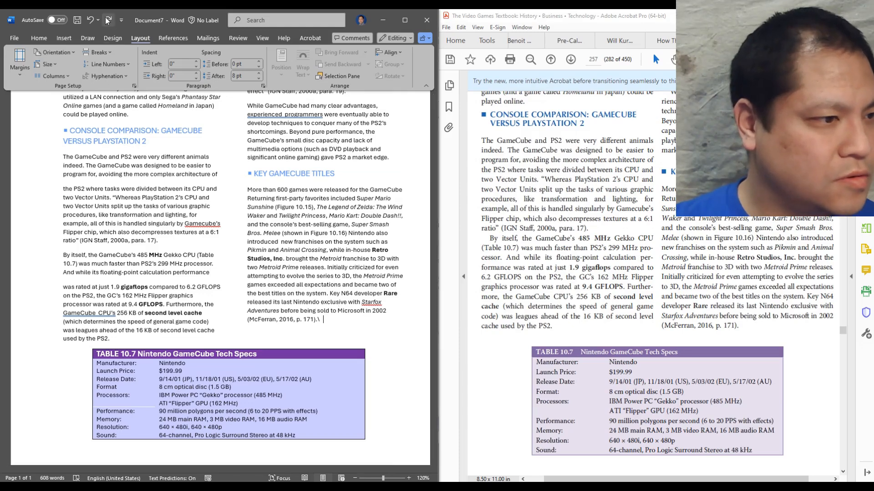
# Step: Move the stray line starting "in 2002" from above the table to follow "Microsoft" in the second column, and delete its trailing backslash
pyautogui.click(161, 341)
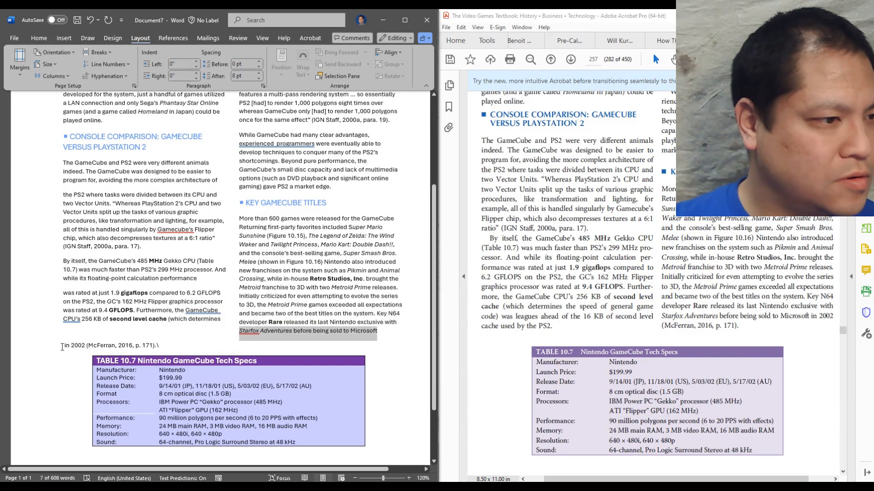
pyautogui.tripleClick(156, 342)
pyautogui.hotkey('ctrl', 'c')
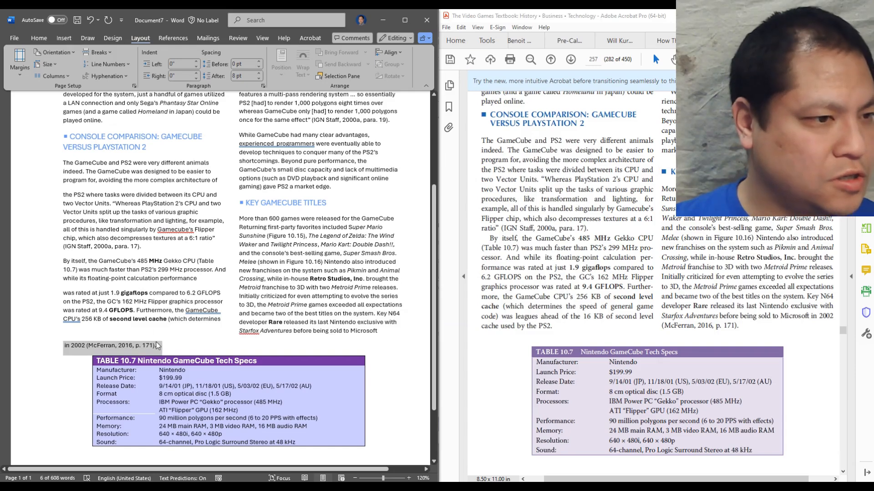
pyautogui.press('Delete')
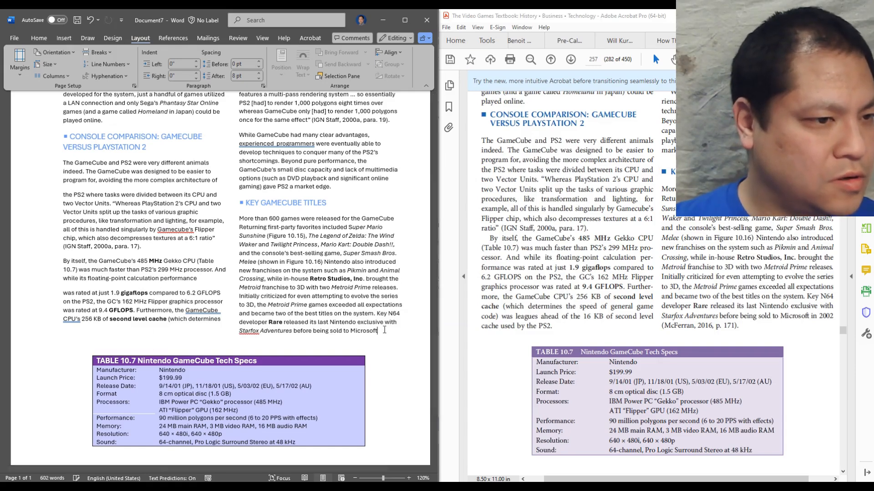
pyautogui.hotkey('ctrl', 'v')
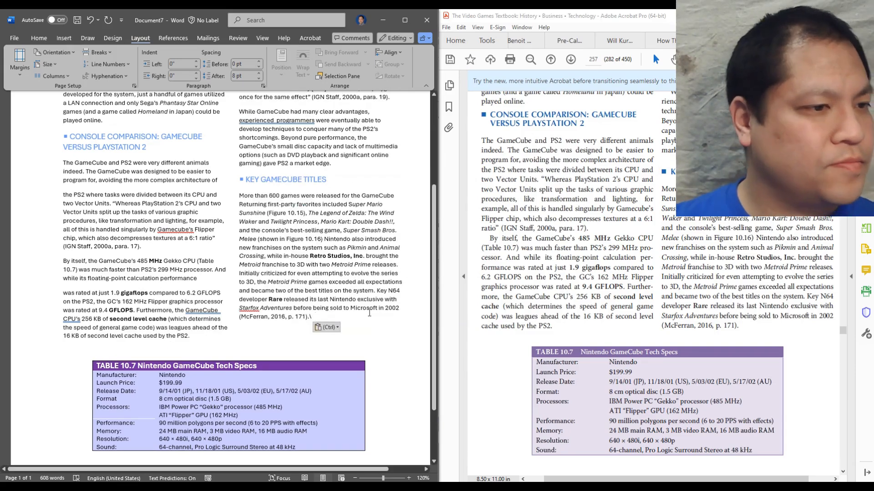
pyautogui.press('BackSpace')
pyautogui.press('BackSpace')
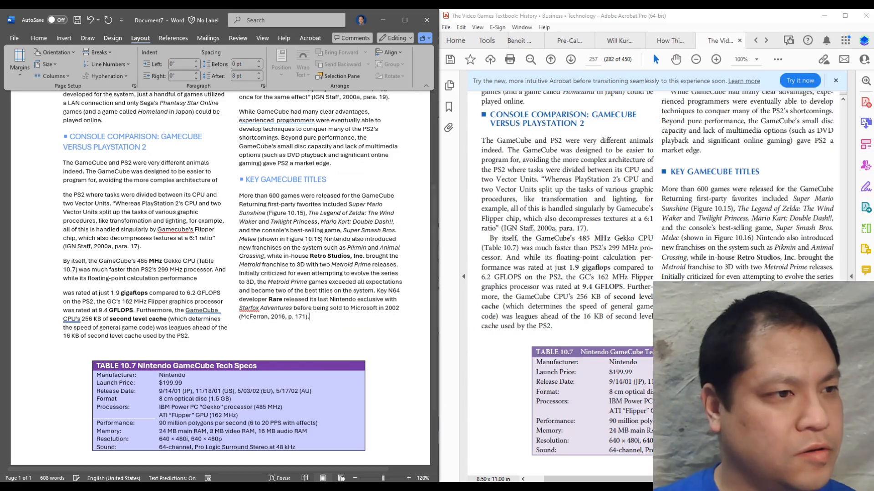
# Step: Check the page header in the textbook PDF, and insert a Blank built-in header in the Word document
pyautogui.scroll(5, 297, 309)
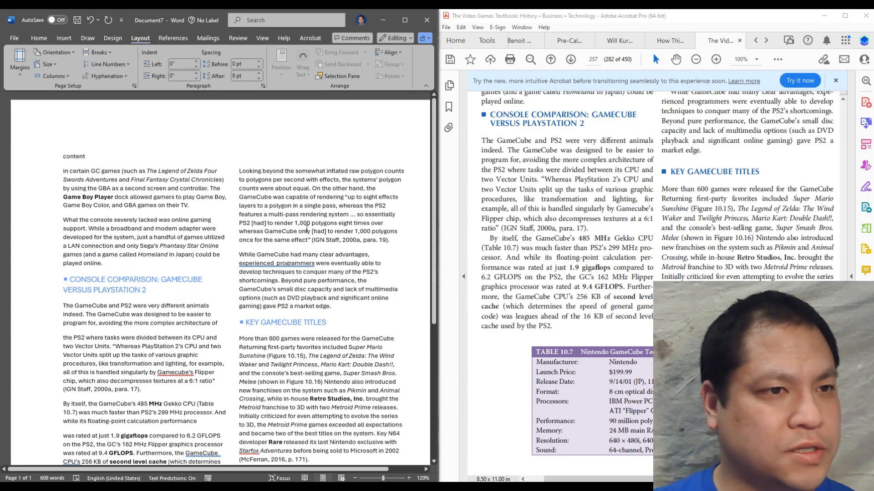
pyautogui.scroll(8, 758, 181)
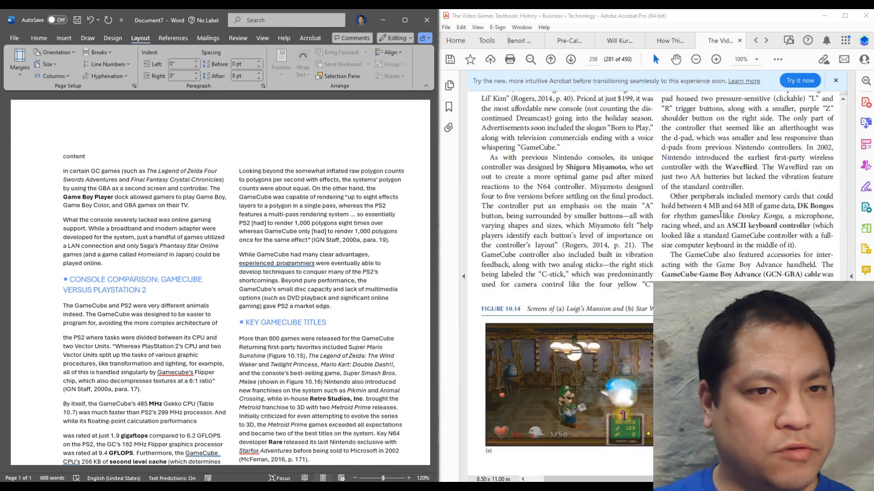
pyautogui.scroll(-6, 757, 181)
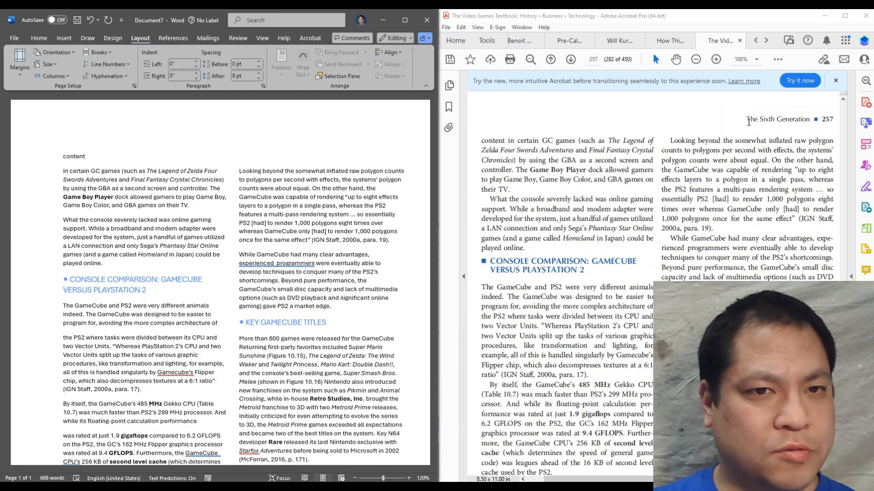
pyautogui.moveTo(746, 119); pyautogui.dragTo(816, 122)
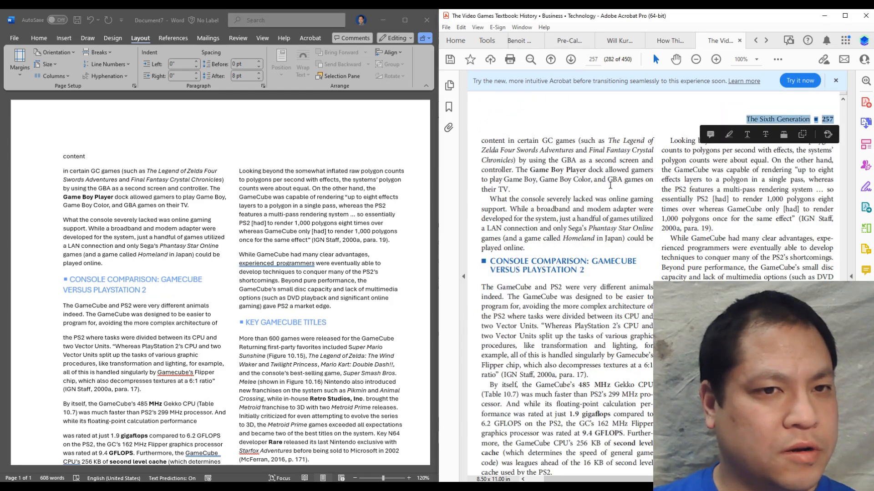
pyautogui.click(679, 199)
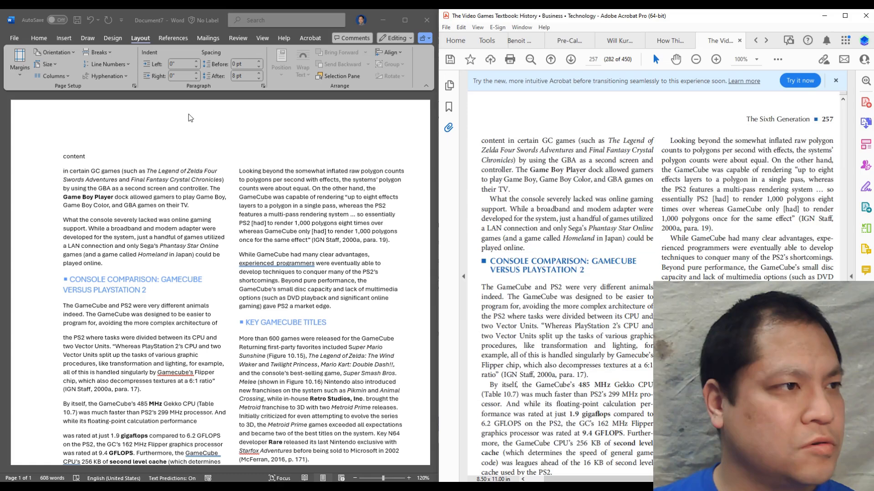
pyautogui.click(62, 39)
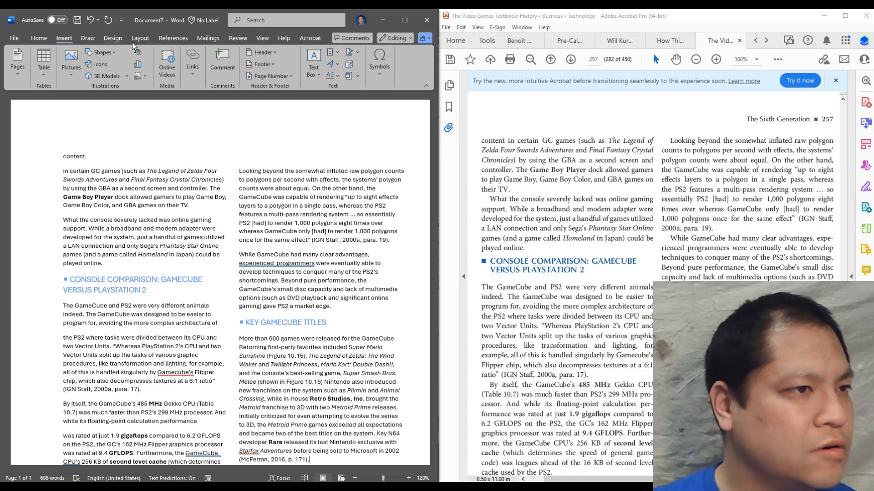
pyautogui.click(262, 52)
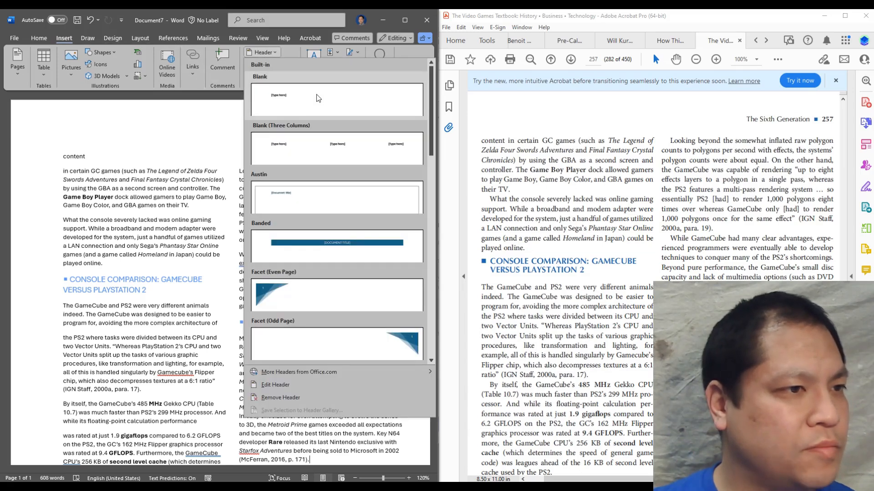
pyautogui.click(333, 105)
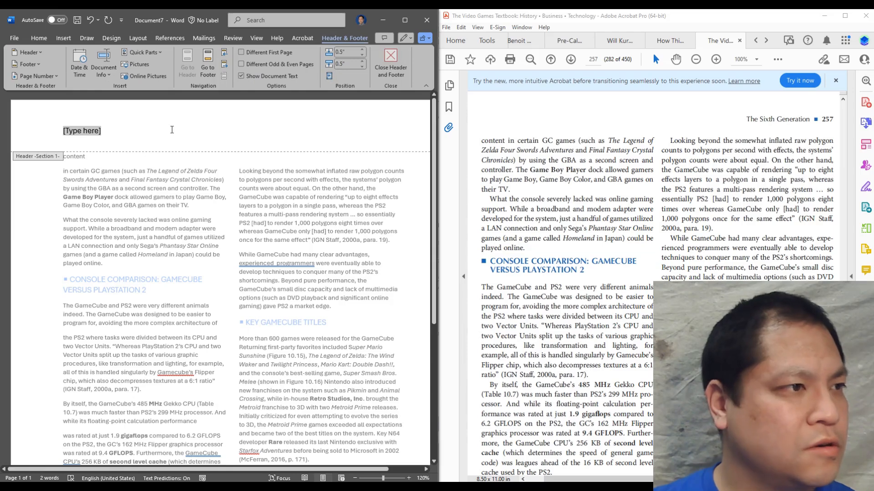
# Step: Right-align the header placeholder and replace it with the text "The Sixth Generation"
pyautogui.click(39, 39)
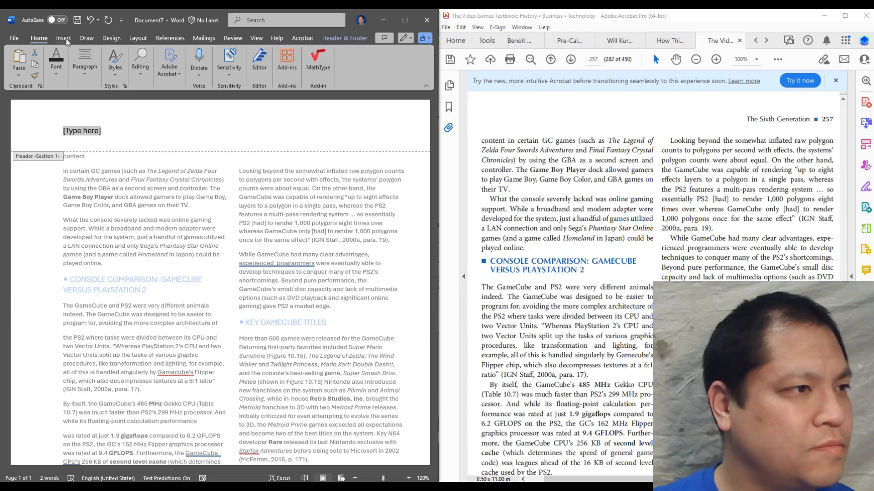
pyautogui.click(83, 70)
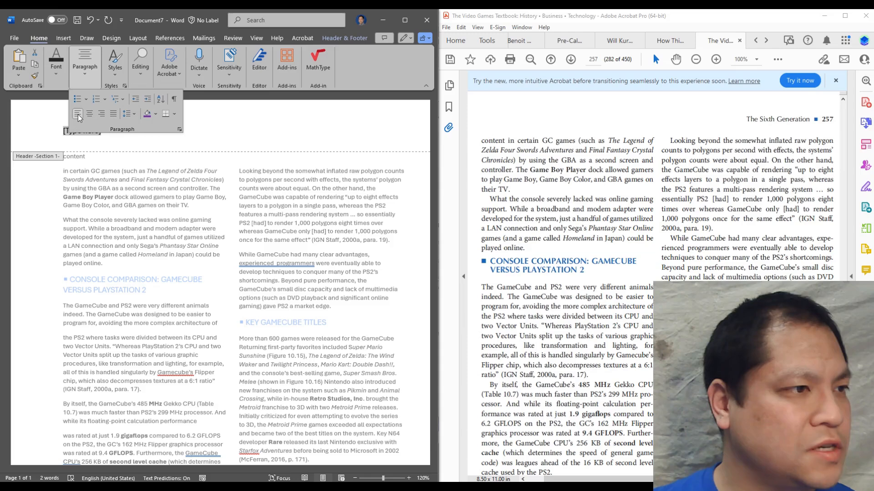
pyautogui.click(103, 114)
pyautogui.click(397, 132)
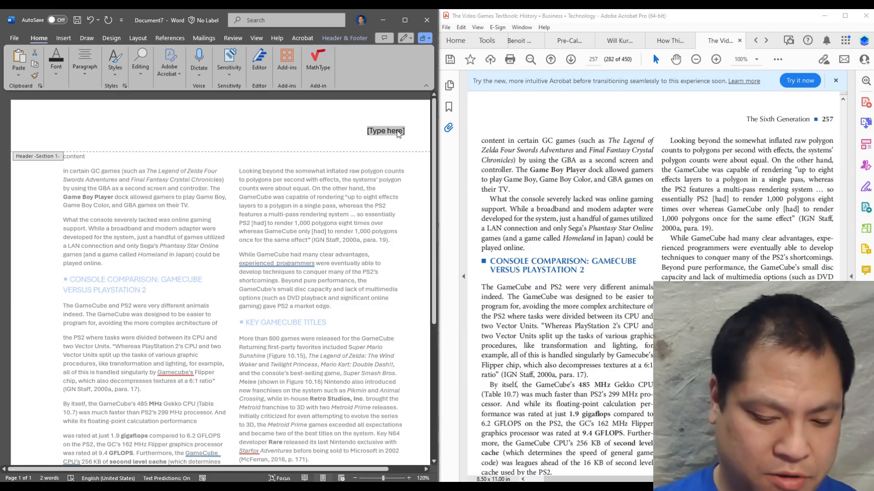
pyautogui.write('The ')
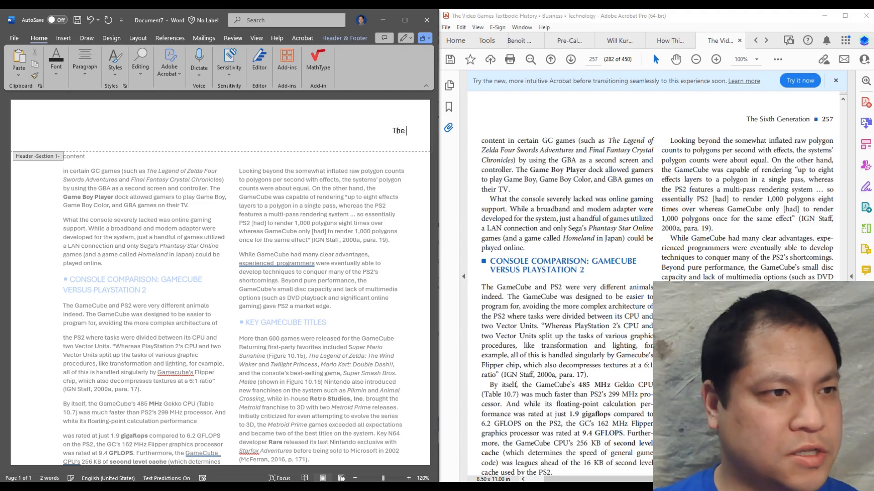
pyautogui.write('Sixth Generation')
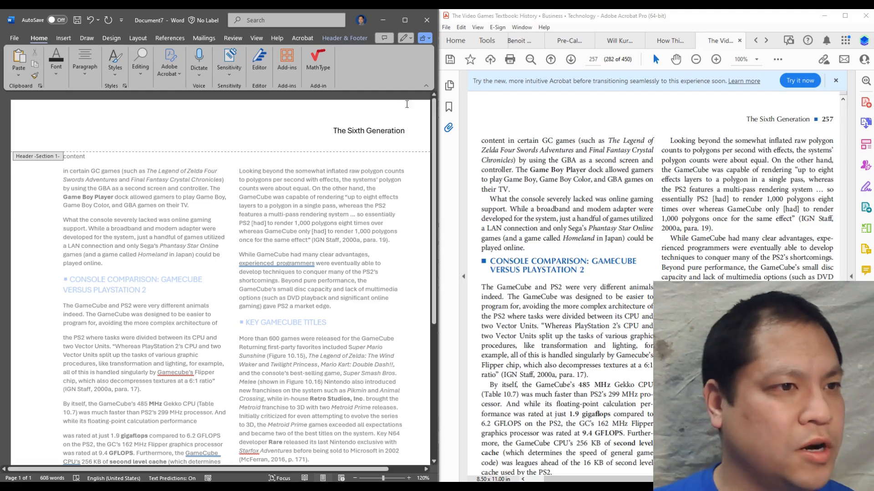
# Step: Insert the Webdings 60 solid square symbol after "The Sixth Generation" in the header
pyautogui.click(68, 39)
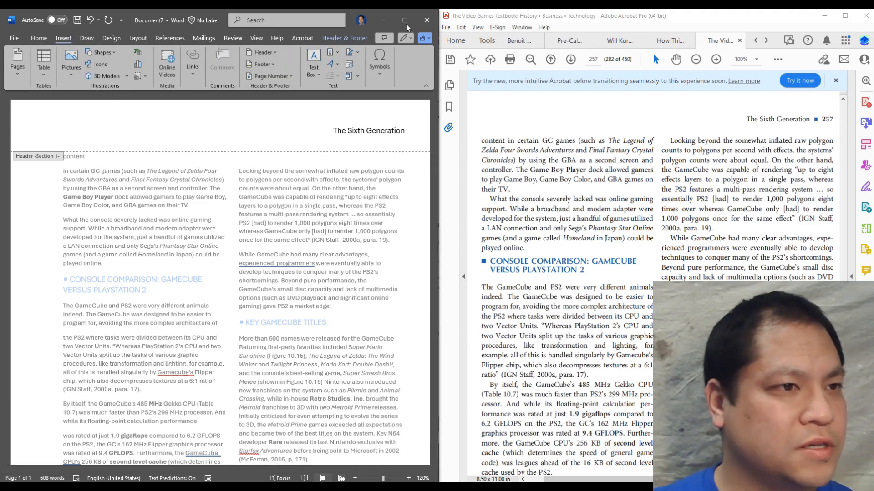
pyautogui.click(380, 73)
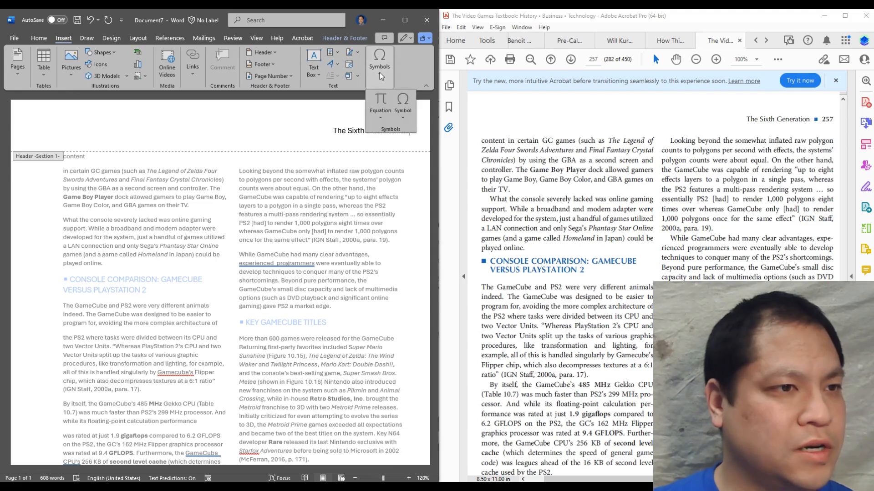
pyautogui.click(406, 104)
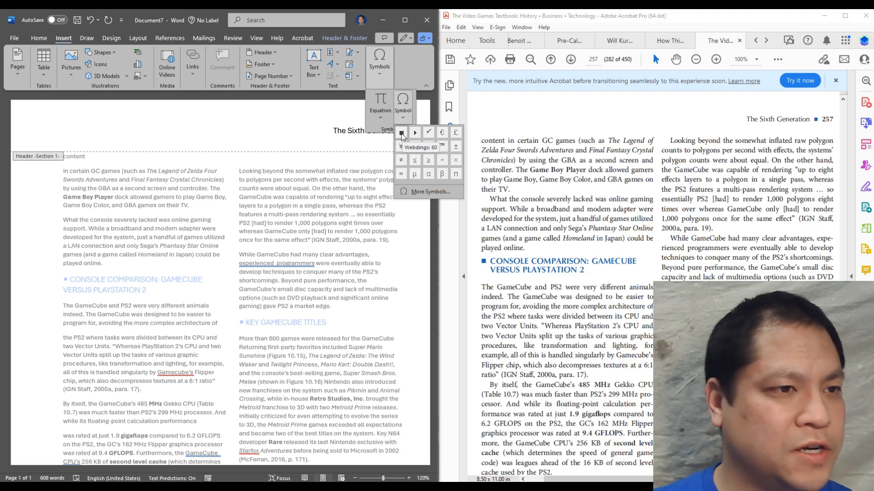
pyautogui.click(428, 192)
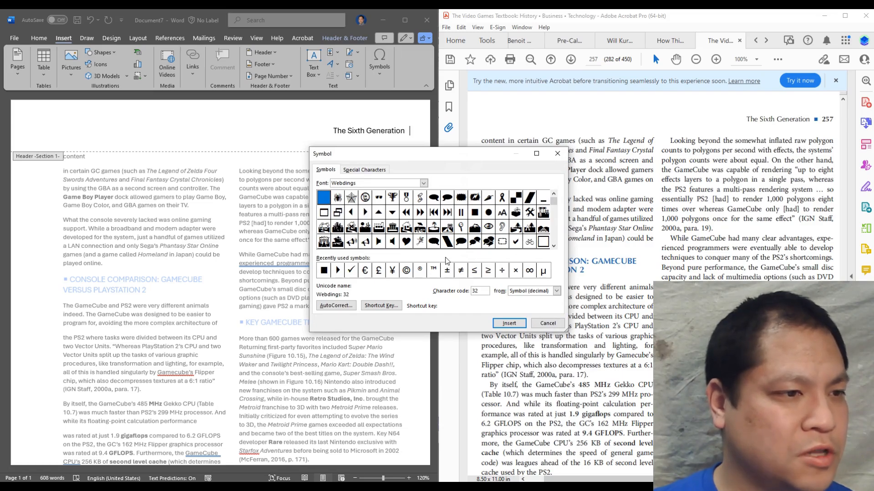
pyautogui.click(324, 271)
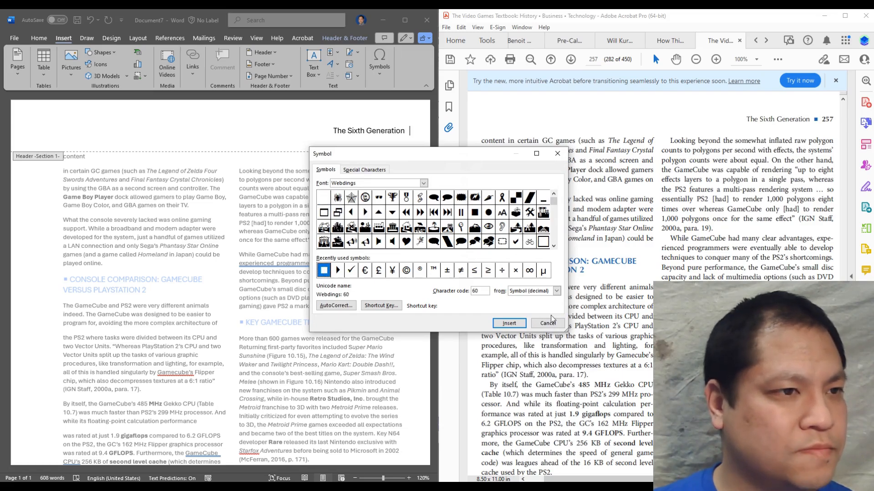
pyautogui.click(508, 323)
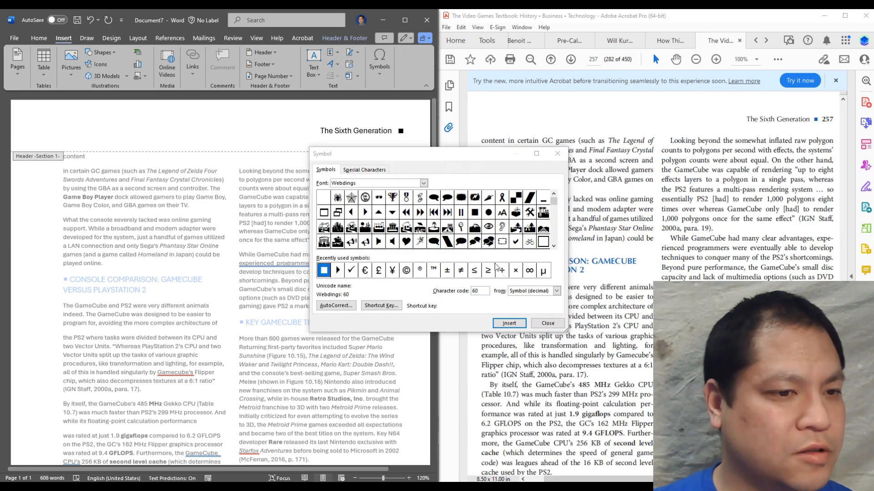
pyautogui.press('Escape')
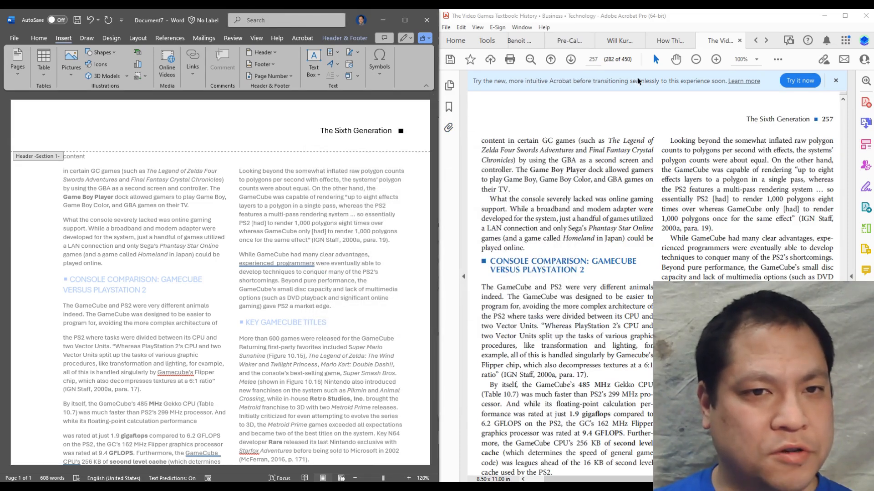
# Step: Add the textbook's page number 257 after the square in the header
pyautogui.doubleClick(827, 119)
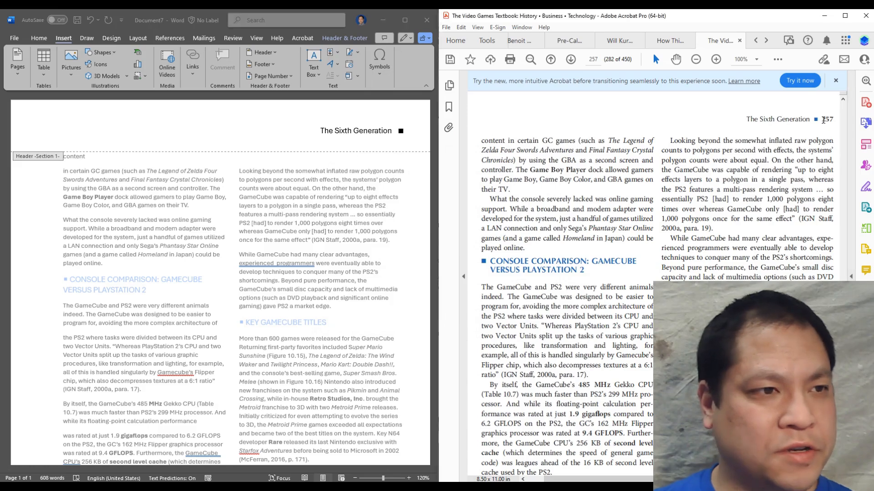
pyautogui.click(410, 133)
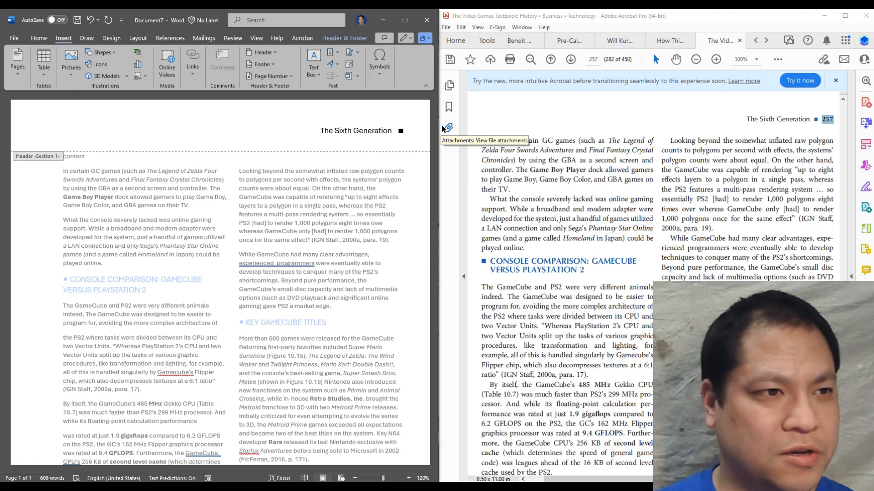
pyautogui.write('257')
pyautogui.press('Return')
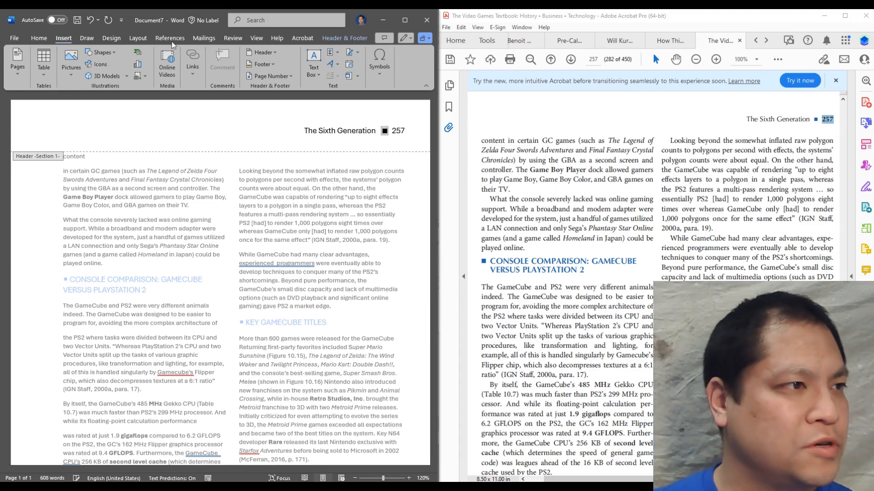
# Step: Color the header's square symbol with the standard Blue font color and return to the body text
pyautogui.click(47, 37)
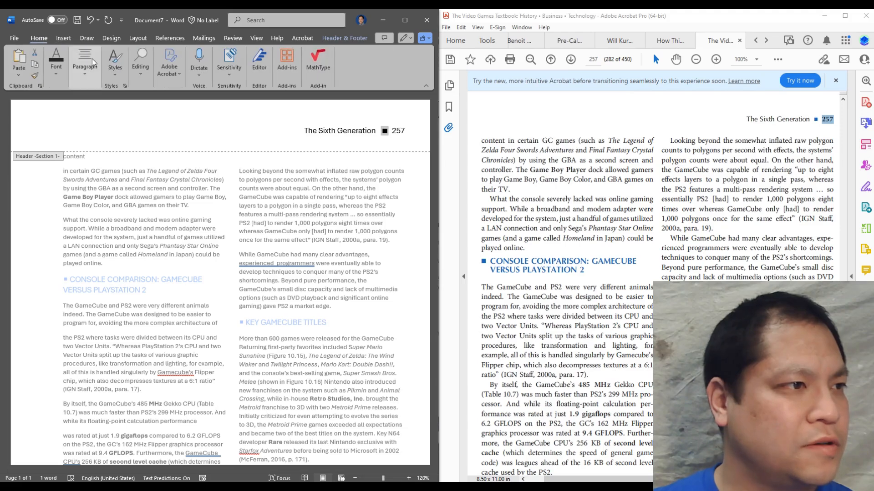
pyautogui.click(54, 68)
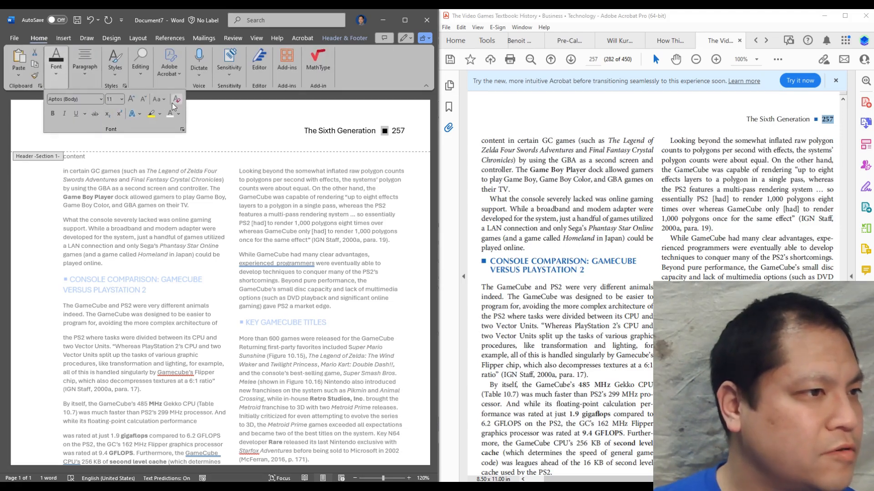
pyautogui.click(179, 114)
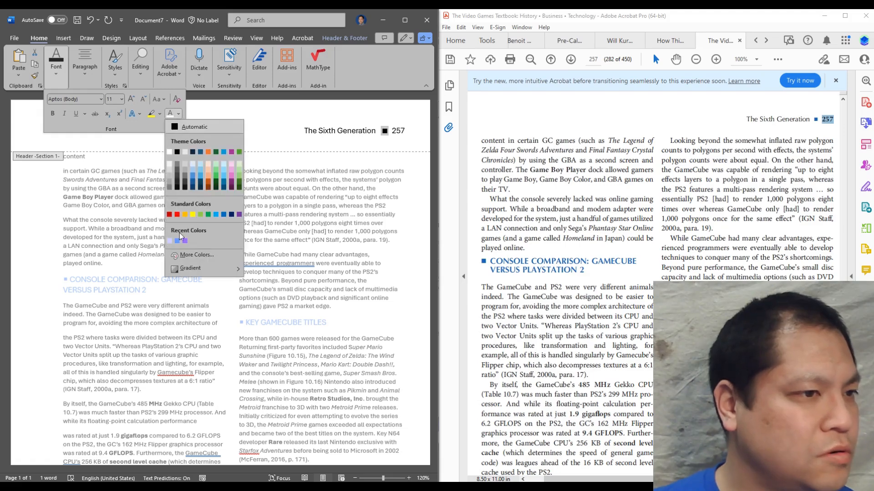
pyautogui.click(223, 215)
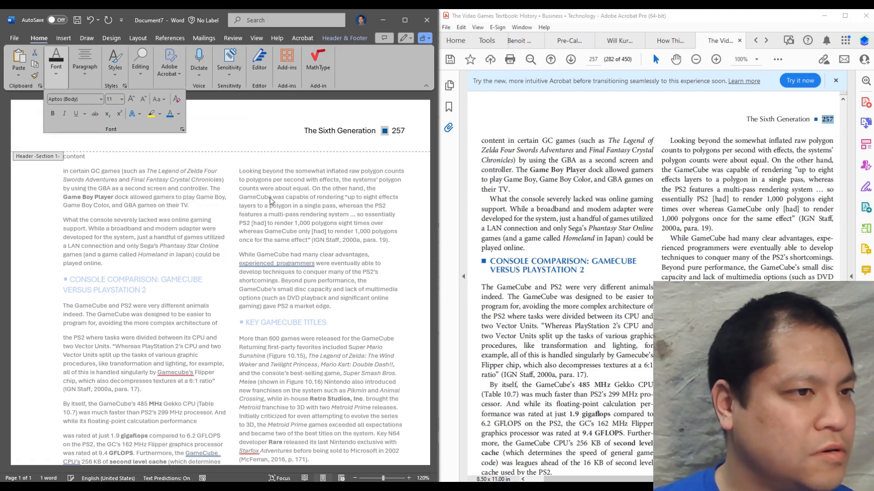
pyautogui.doubleClick(355, 184)
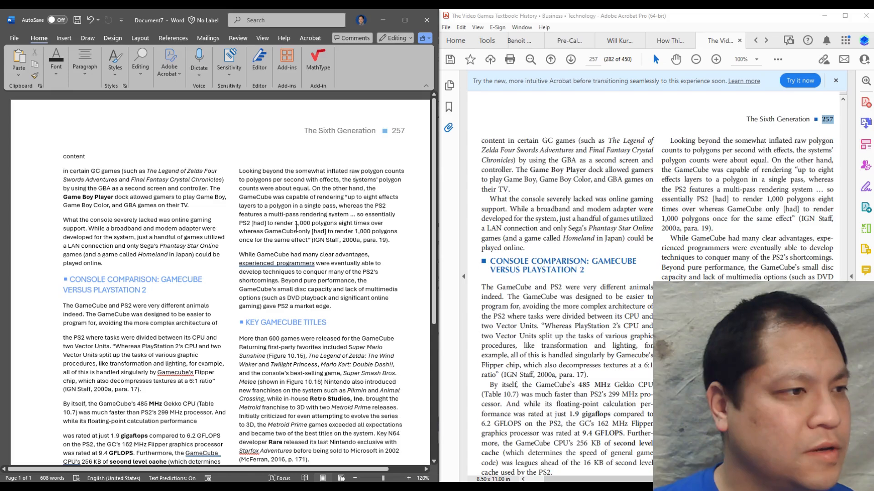
# Step: Remove the space after paragraphs throughout the two-column body text, matching the textbook's paragraph spacing
pyautogui.scroll(-1, 296, 226)
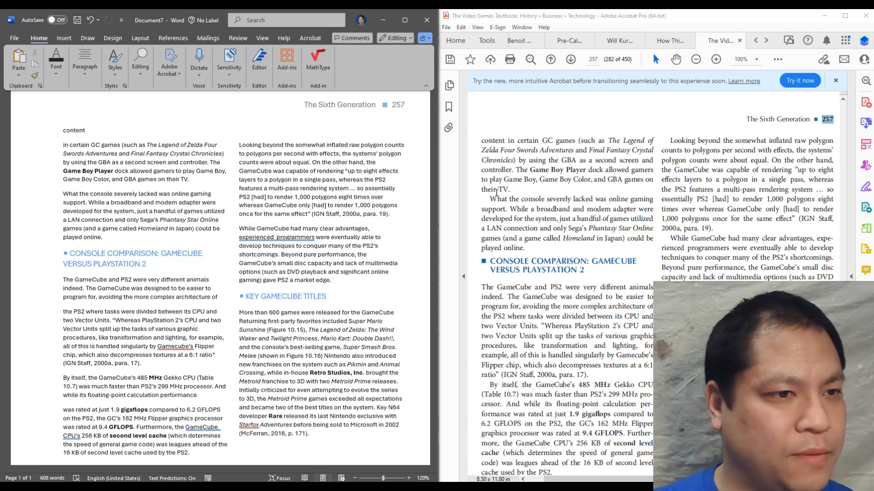
pyautogui.moveTo(481, 160); pyautogui.dragTo(501, 205)
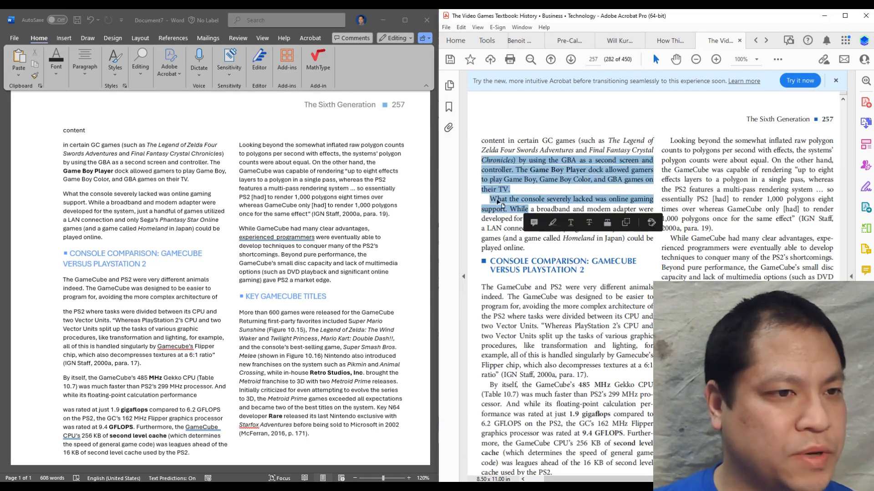
pyautogui.click(499, 187)
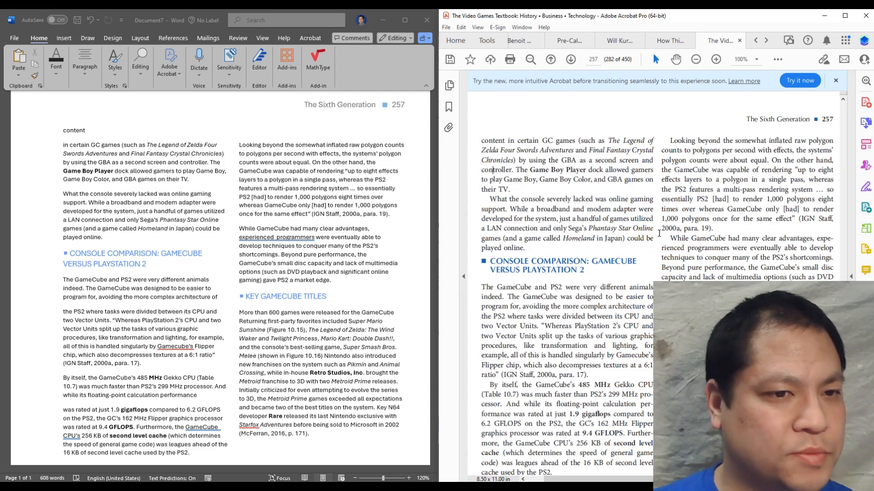
pyautogui.moveTo(678, 219); pyautogui.dragTo(695, 258)
pyautogui.scroll(-1, 694, 255)
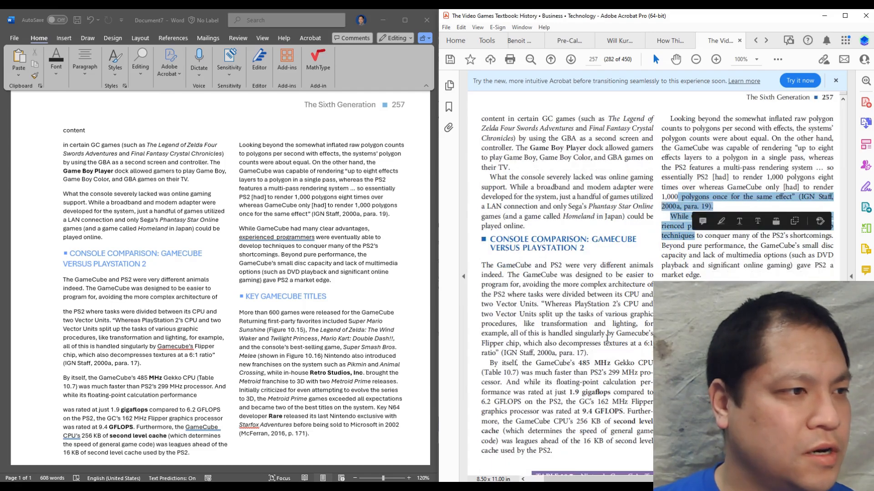
pyautogui.click(186, 229)
pyautogui.moveTo(108, 156); pyautogui.dragTo(324, 383)
pyautogui.scroll(3, 262, 308)
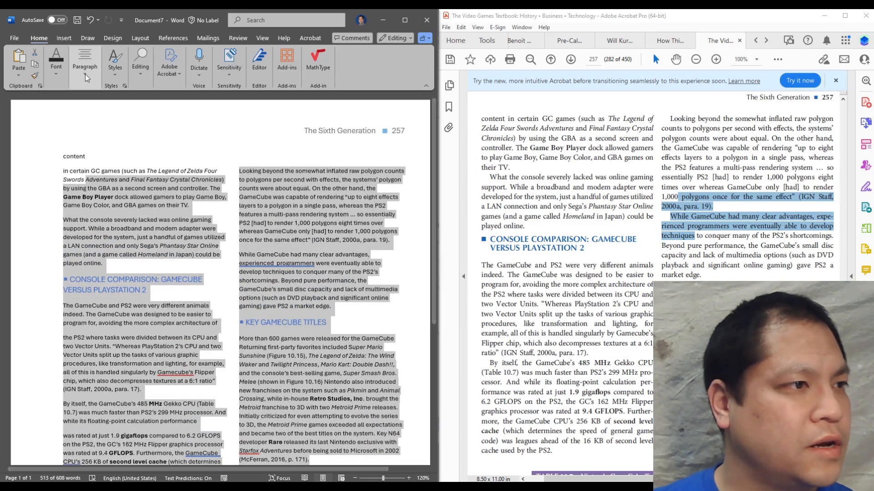
pyautogui.click(85, 73)
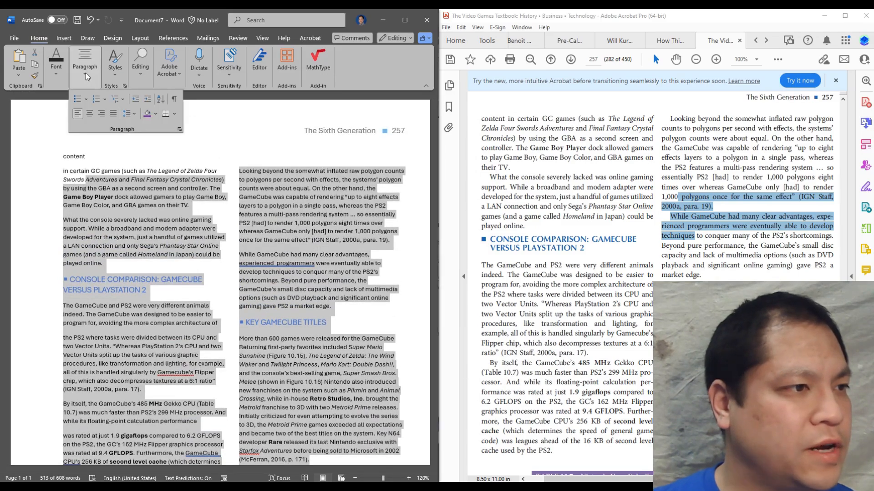
pyautogui.click(134, 115)
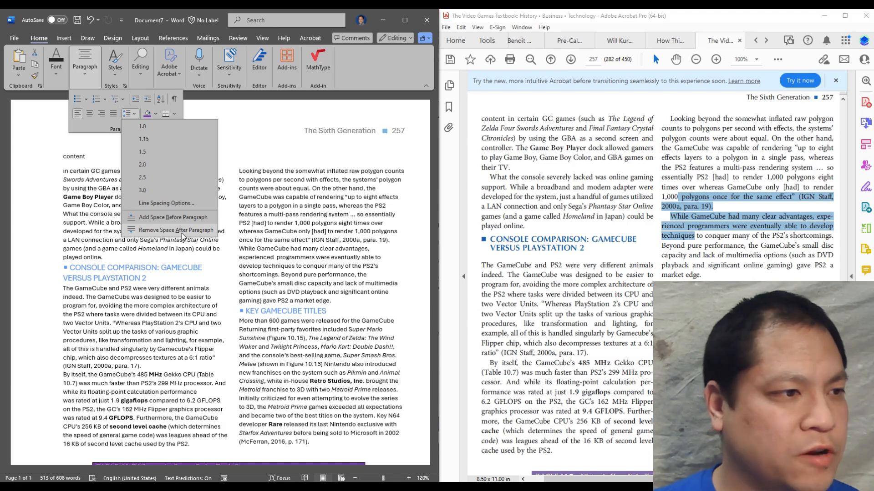
pyautogui.click(182, 230)
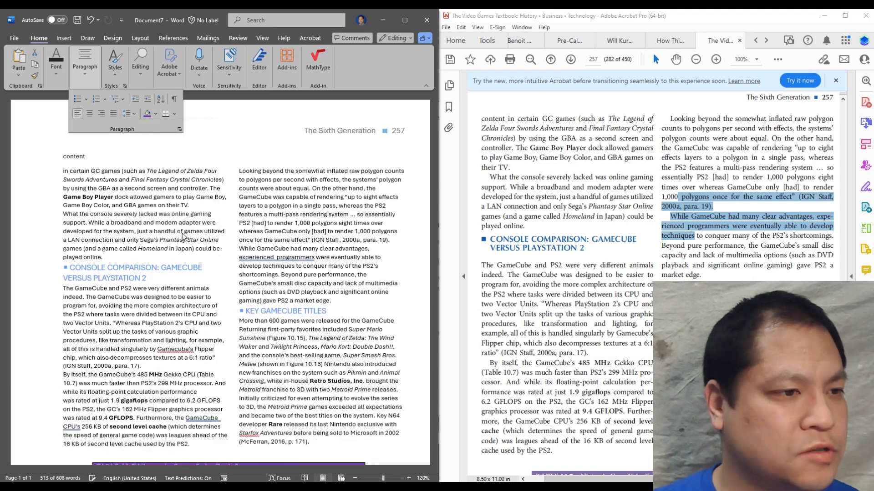
pyautogui.click(384, 257)
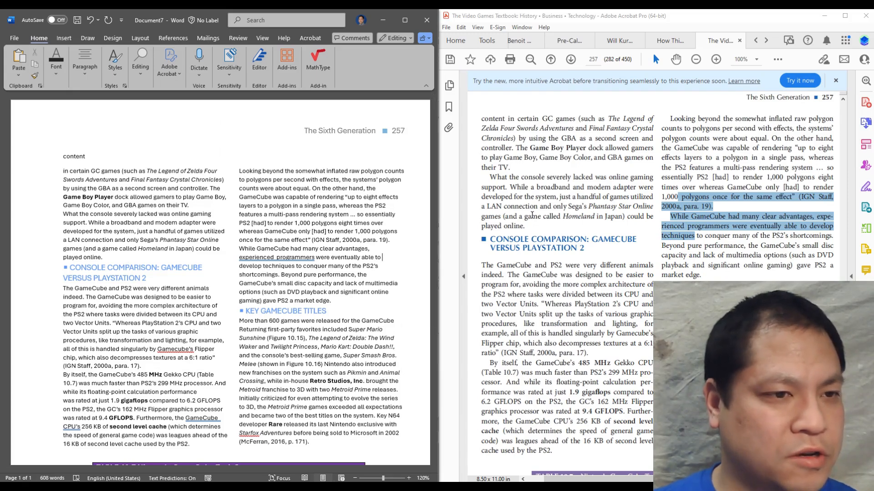
# Step: Insert a blank line above and below both the "CONSOLE COMPARISON: GAMECUBE VERSUS PLAYSTATION 2" and "KEY GAMECUBE TITLES" headings
pyautogui.click(172, 256)
pyautogui.press('Return')
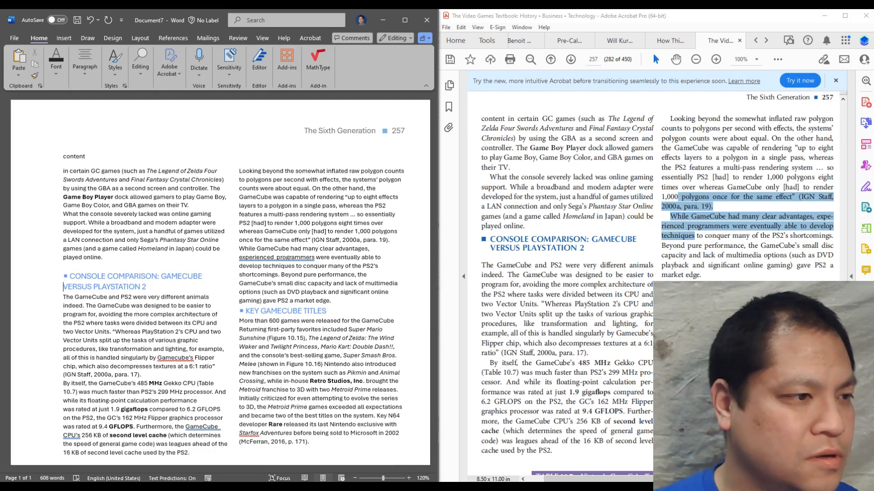
pyautogui.press('Return')
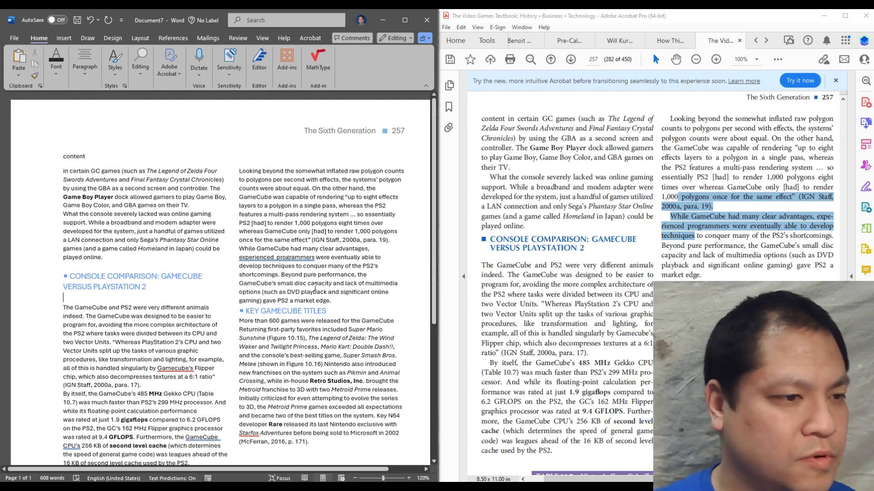
pyautogui.click(360, 300)
pyautogui.press('Return')
pyautogui.click(341, 320)
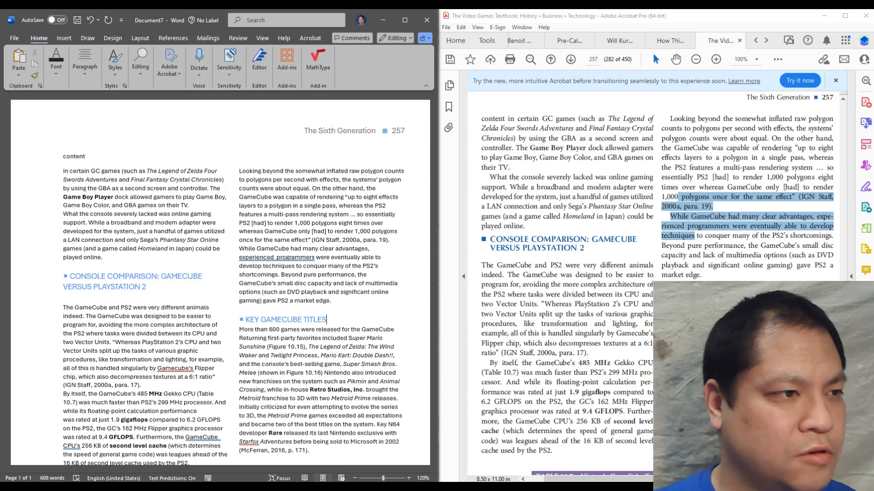
pyautogui.press('Return')
# Step: Join the separate word "content" at the top of the page with the paragraph beginning "in certain GC games"
pyautogui.scroll(-2, 343, 300)
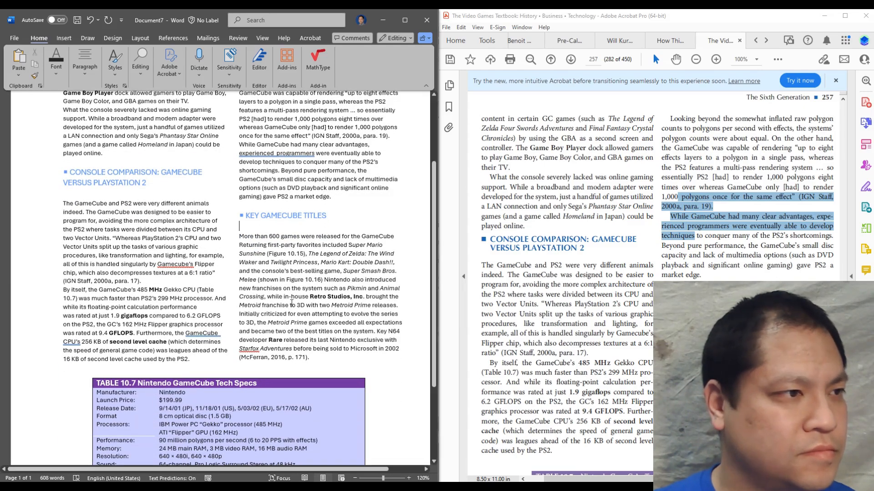
pyautogui.scroll(4, 299, 310)
pyautogui.click(103, 156)
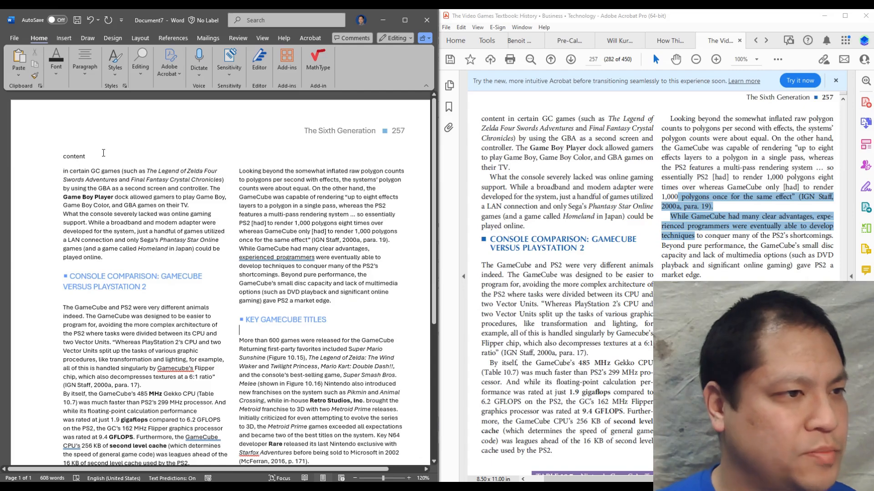
pyautogui.press('Delete')
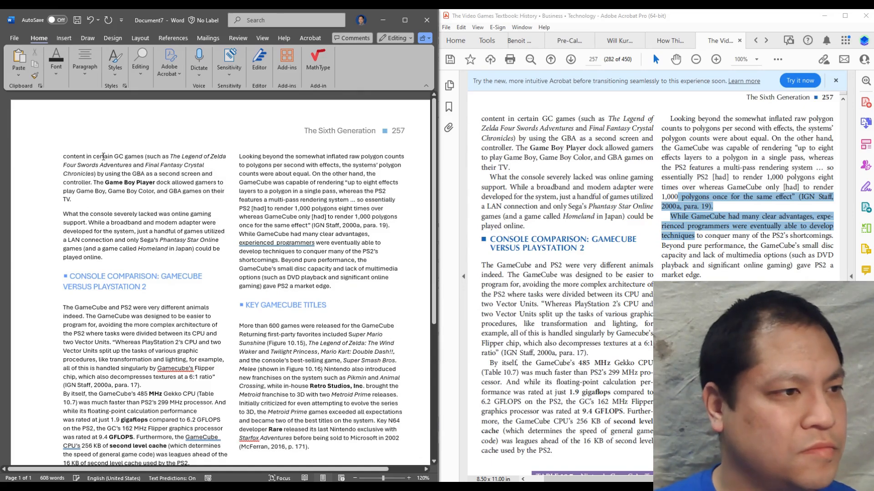
pyautogui.scroll(-8, 300, 313)
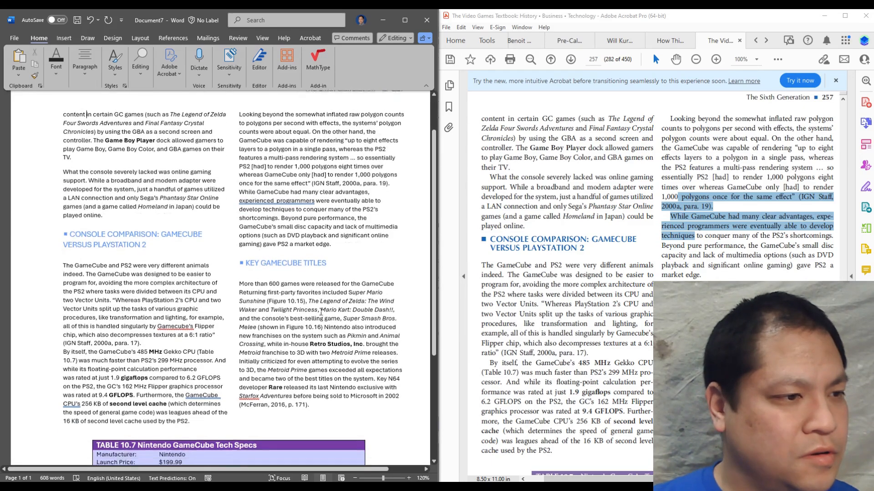
pyautogui.keyDown('ctrl'); pyautogui.scroll(-3, 318, 309); pyautogui.keyUp('ctrl')
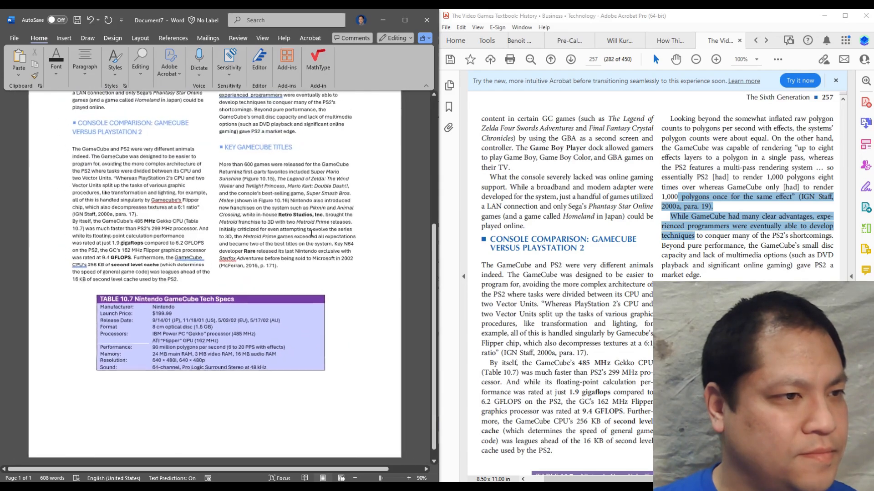